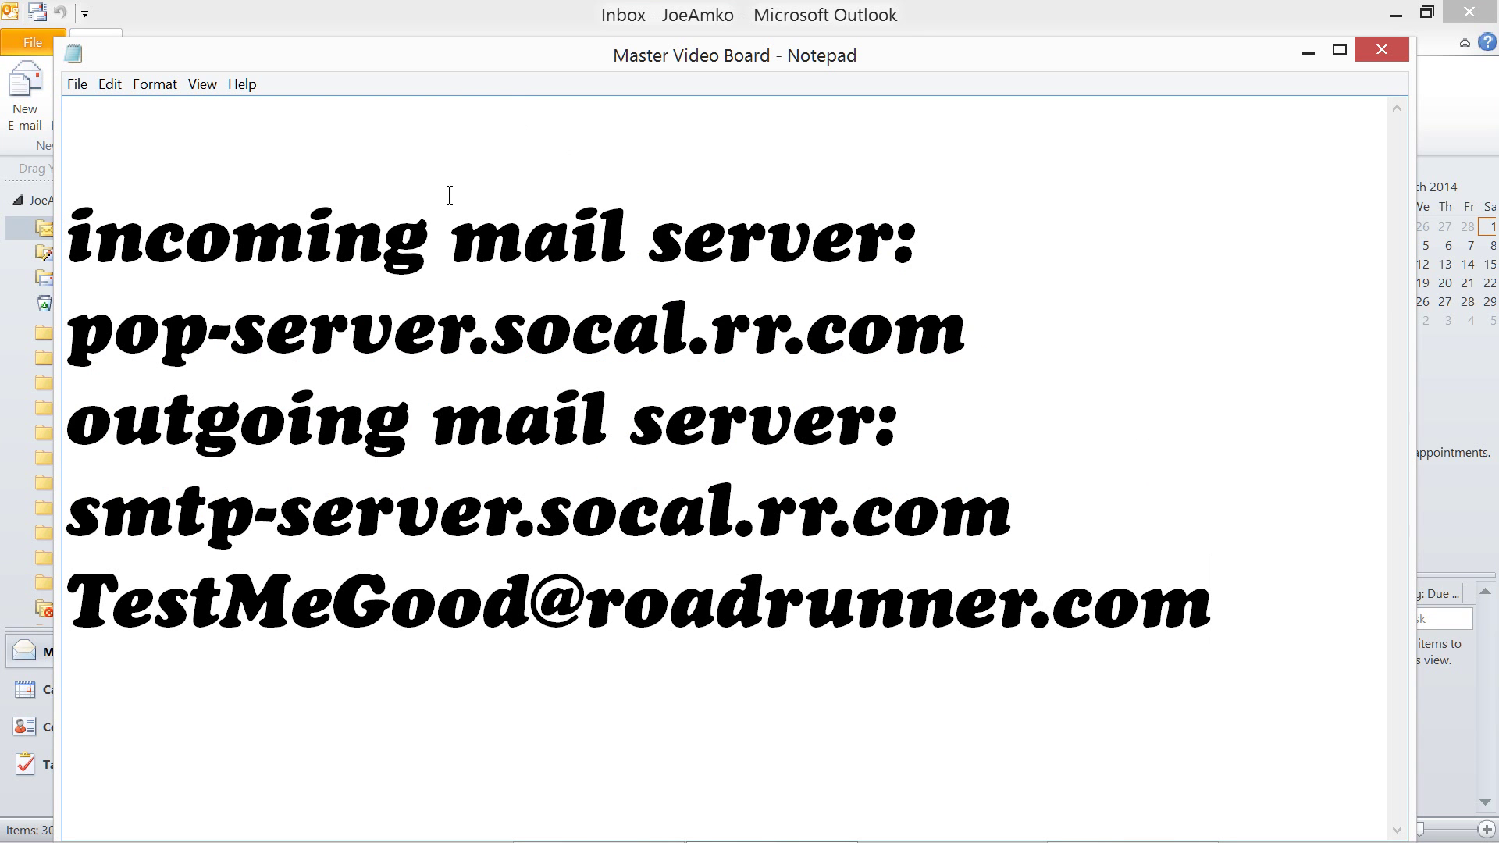
# Highlight the incoming mail server address pop-server.socal.rr.com in the Notepad notes
pyautogui.press('Up')
pyautogui.press('Up')
pyautogui.press('Up')
pyautogui.hotkey('shift', 'Left')
pyautogui.hotkey('shift', 'Left')
pyautogui.hotkey('shift', 'Left')
pyautogui.hotkey('shift', 'Left')
pyautogui.hotkey('shift', 'Left')
pyautogui.hotkey('shift', 'Left')
pyautogui.hotkey('shift', 'Left')
pyautogui.hotkey('shift', 'Left')
pyautogui.hotkey('shift', 'Left')
pyautogui.hotkey('shift', 'Left')
pyautogui.hotkey('shift', 'Left')
pyautogui.hotkey('shift', 'Left')
pyautogui.hotkey('shift', 'Left')
pyautogui.hotkey('shift', 'Left')
pyautogui.hotkey('shift', 'Left')
pyautogui.hotkey('shift', 'Left')
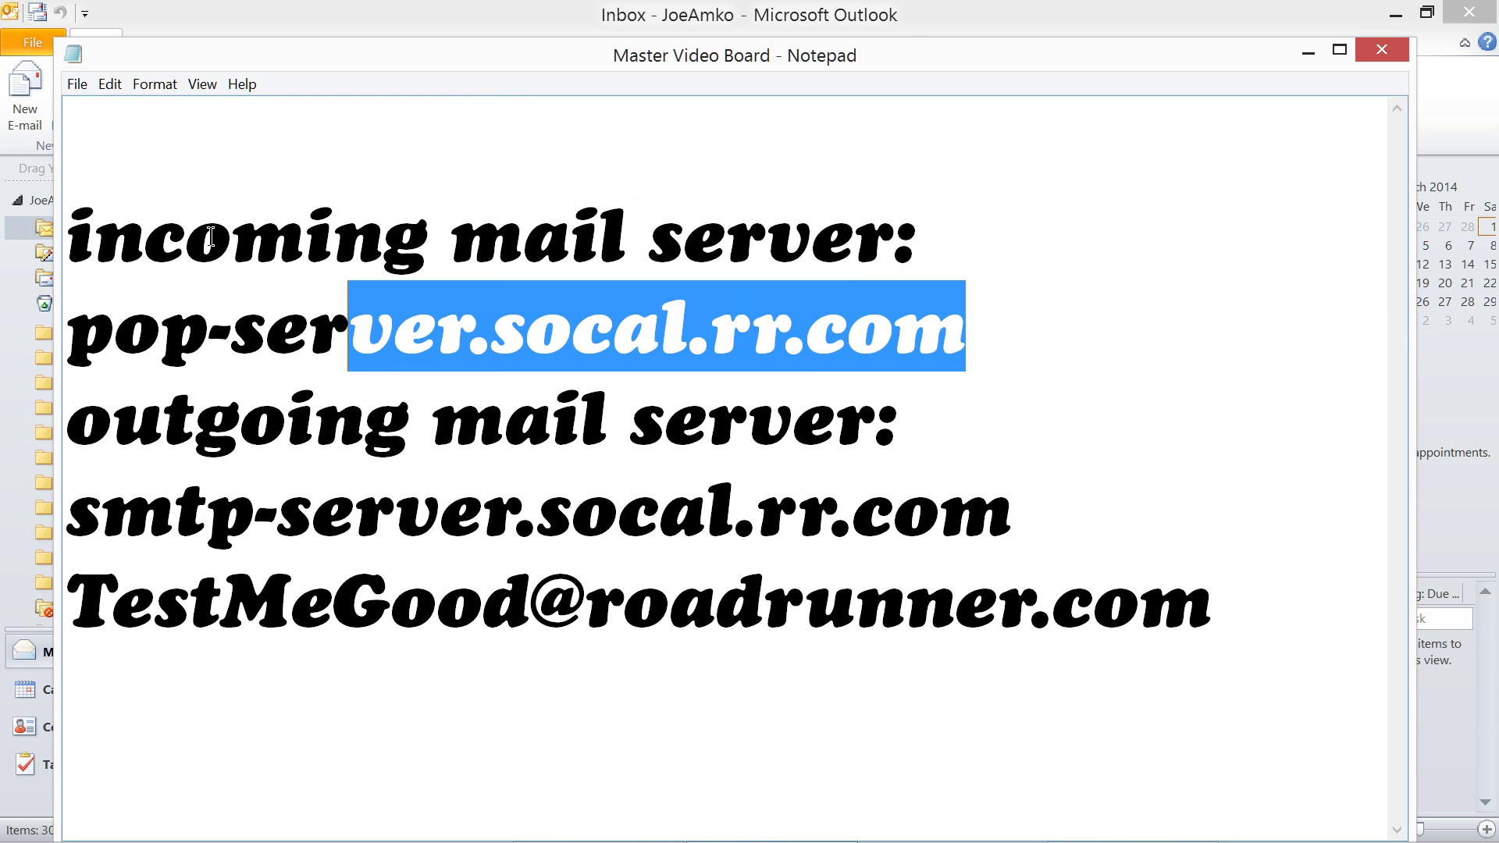
pyautogui.hotkey('shift', 'Left')
pyautogui.hotkey('shift', 'Left')
pyautogui.hotkey('shift', 'Left')
pyautogui.hotkey('shift', 'Left')
pyautogui.hotkey('shift', 'Left')
pyautogui.hotkey('shift', 'Left')
pyautogui.hotkey('shift', 'Left')
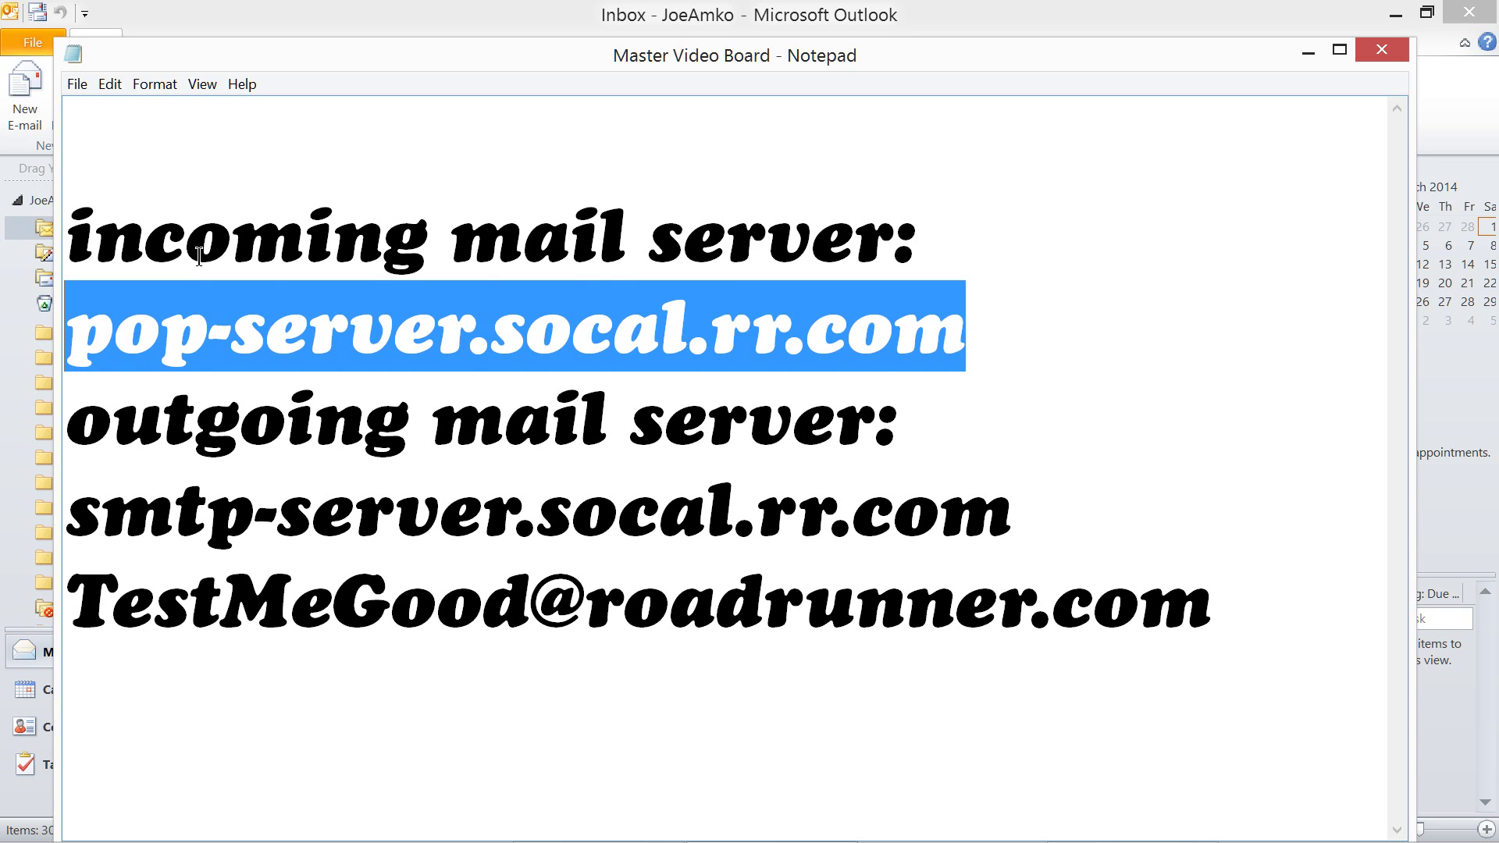
# Highlight the outgoing mail server address smtp-server.socal.rr.com in the notes
pyautogui.click(611, 288)
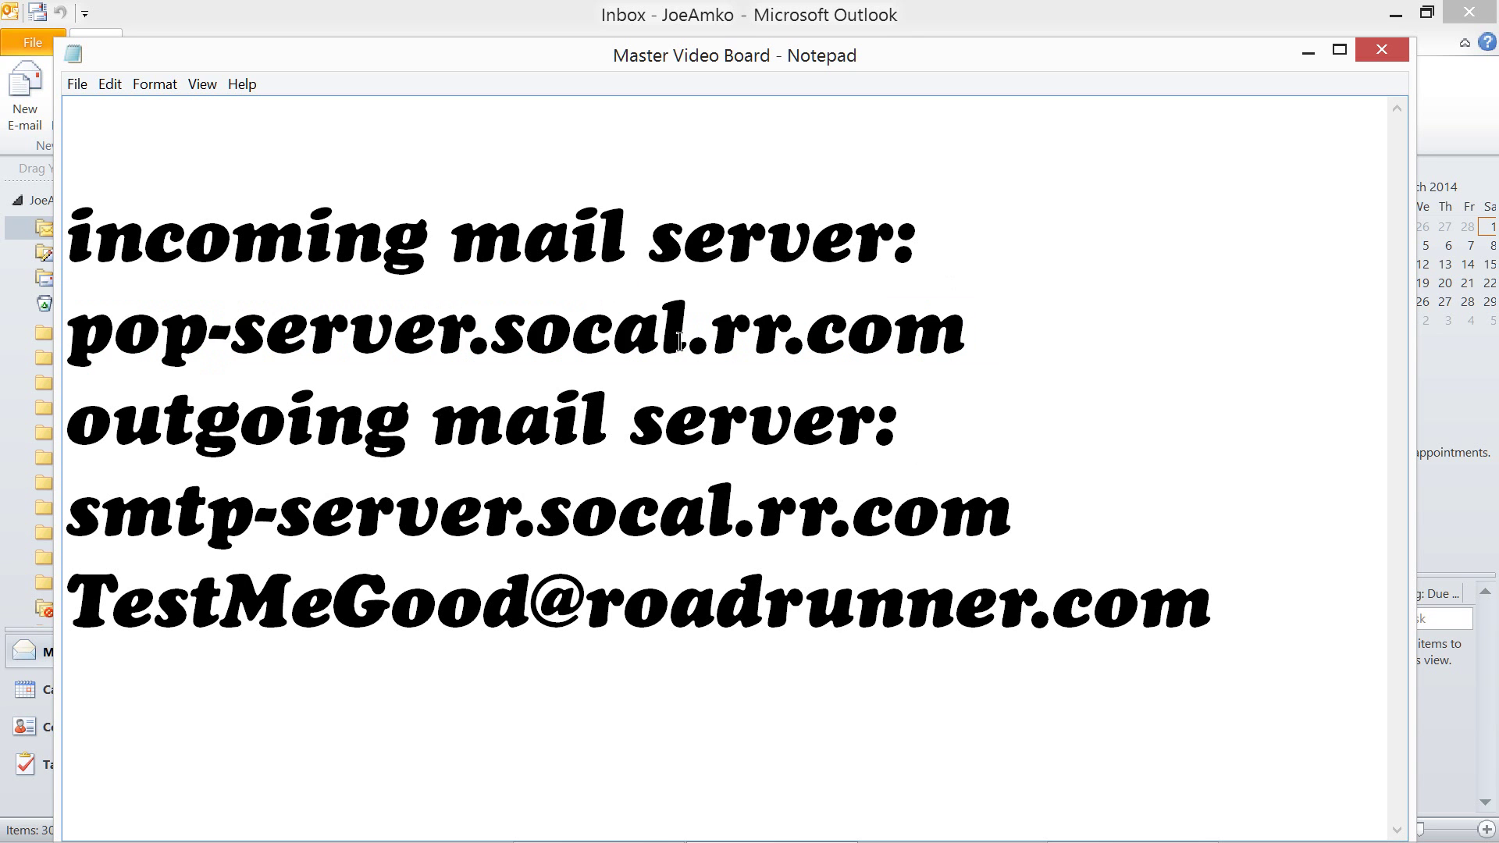
pyautogui.moveTo(680, 341); pyautogui.dragTo(555, 346)
pyautogui.hotkey('shift', 'Left')
pyautogui.hotkey('shift', 'Left')
pyautogui.hotkey('shift', 'Left')
pyautogui.hotkey('shift', 'Left')
pyautogui.hotkey('shift', 'Left')
pyautogui.hotkey('shift', 'Left')
pyautogui.hotkey('shift', 'Left')
pyautogui.hotkey('shift', 'Left')
pyautogui.hotkey('shift', 'Left')
pyautogui.hotkey('shift', 'Left')
pyautogui.hotkey('shift', 'Left')
pyautogui.hotkey('shift', 'Left')
pyautogui.hotkey('shift', 'Left')
pyautogui.hotkey('shift', 'Left')
pyautogui.hotkey('shift', 'Left')
pyautogui.hotkey('shift', 'Left')
pyautogui.hotkey('shift', 'Left')
pyautogui.hotkey('shift', 'Left')
pyautogui.hotkey('shift', 'Left')
pyautogui.hotkey('shift', 'Left')
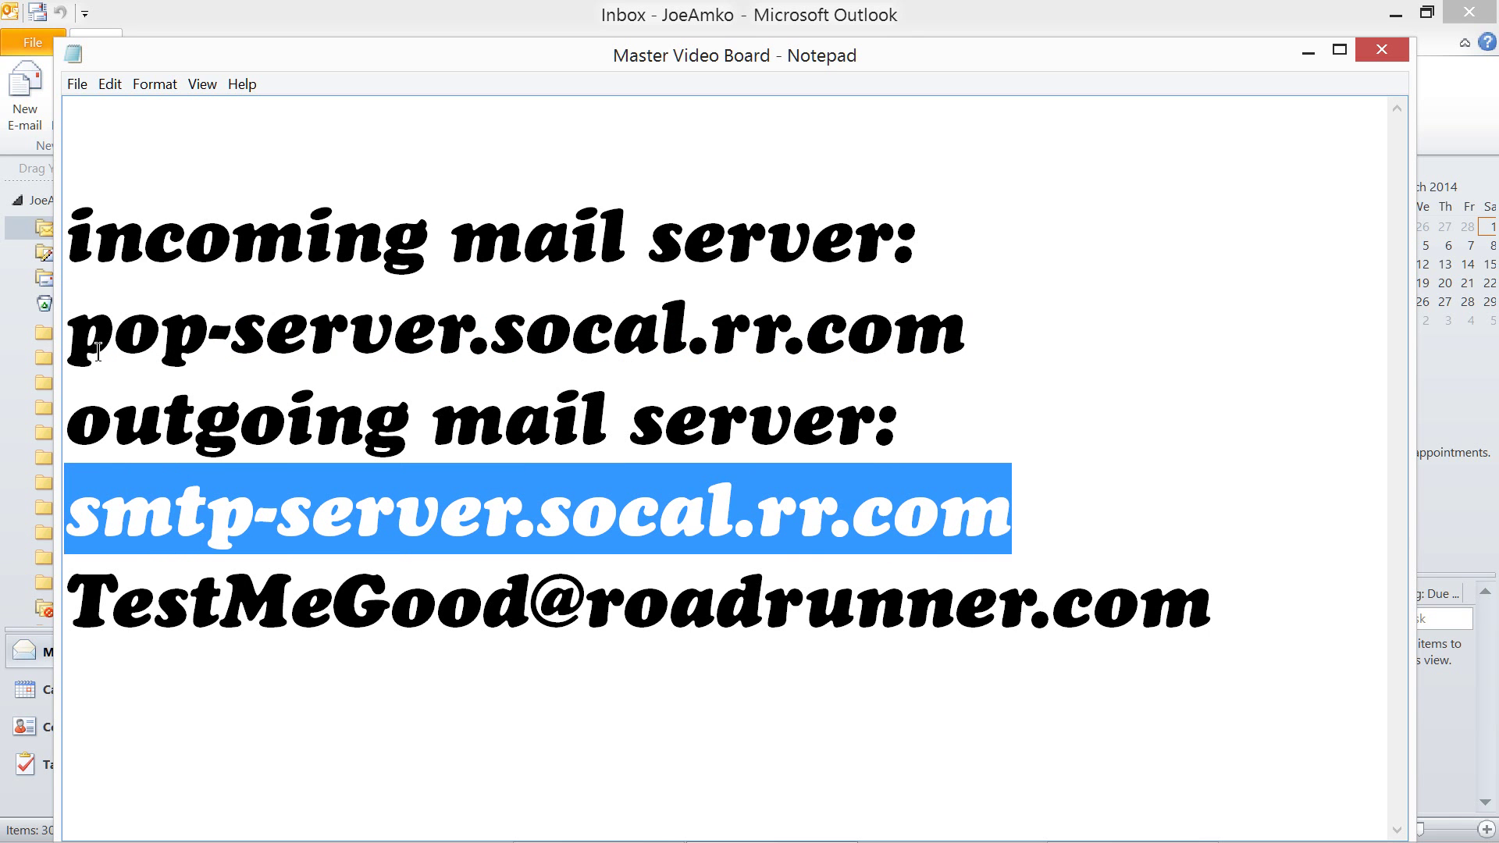
# Highlight the sample e-mail address on the last line of the notes, starting from its roadrunner.com domain
pyautogui.click(169, 350)
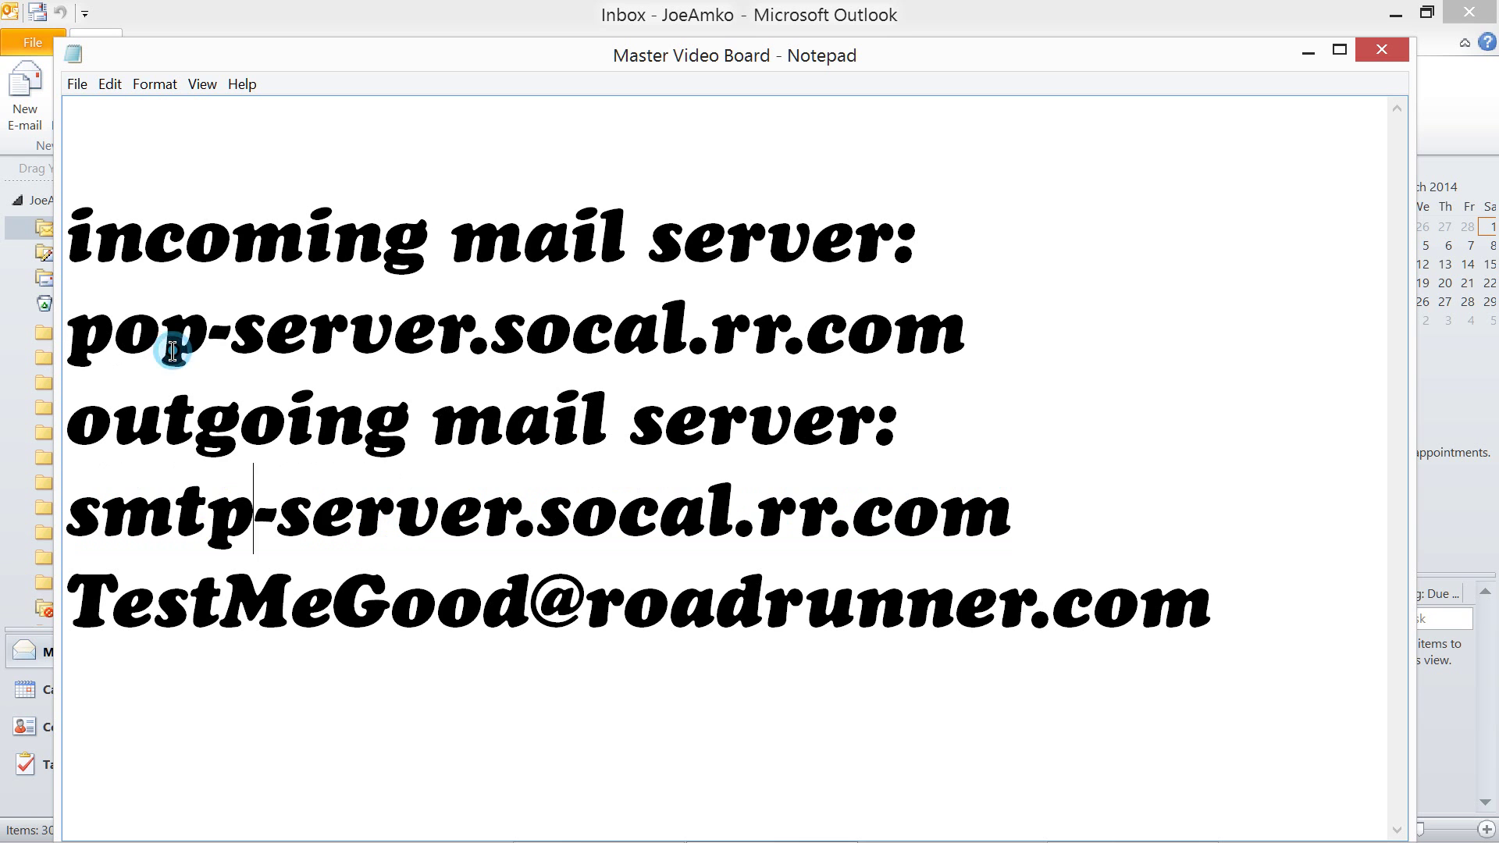
pyautogui.press('Down')
pyautogui.press('Down')
pyautogui.press('Down')
pyautogui.press('End')
pyautogui.hotkey('shift', 'Left')
pyautogui.hotkey('shift', 'Left')
pyautogui.hotkey('shift', 'Left')
pyautogui.hotkey('shift', 'Left')
pyautogui.hotkey('shift', 'Left')
pyautogui.hotkey('shift', 'Left')
pyautogui.hotkey('shift', 'Left')
pyautogui.hotkey('shift', 'Left')
pyautogui.hotkey('shift', 'Left')
pyautogui.hotkey('shift', 'Left')
pyautogui.hotkey('shift', 'Left')
pyautogui.hotkey('shift', 'Left')
pyautogui.hotkey('shift', 'Left')
pyautogui.hotkey('shift', 'Left')
pyautogui.hotkey('shift', 'Left')
pyautogui.hotkey('shift', 'Left')
pyautogui.hotkey('shift', 'Left')
pyautogui.hotkey('shift', 'Left')
pyautogui.hotkey('shift', 'Left')
pyautogui.hotkey('shift', 'Left')
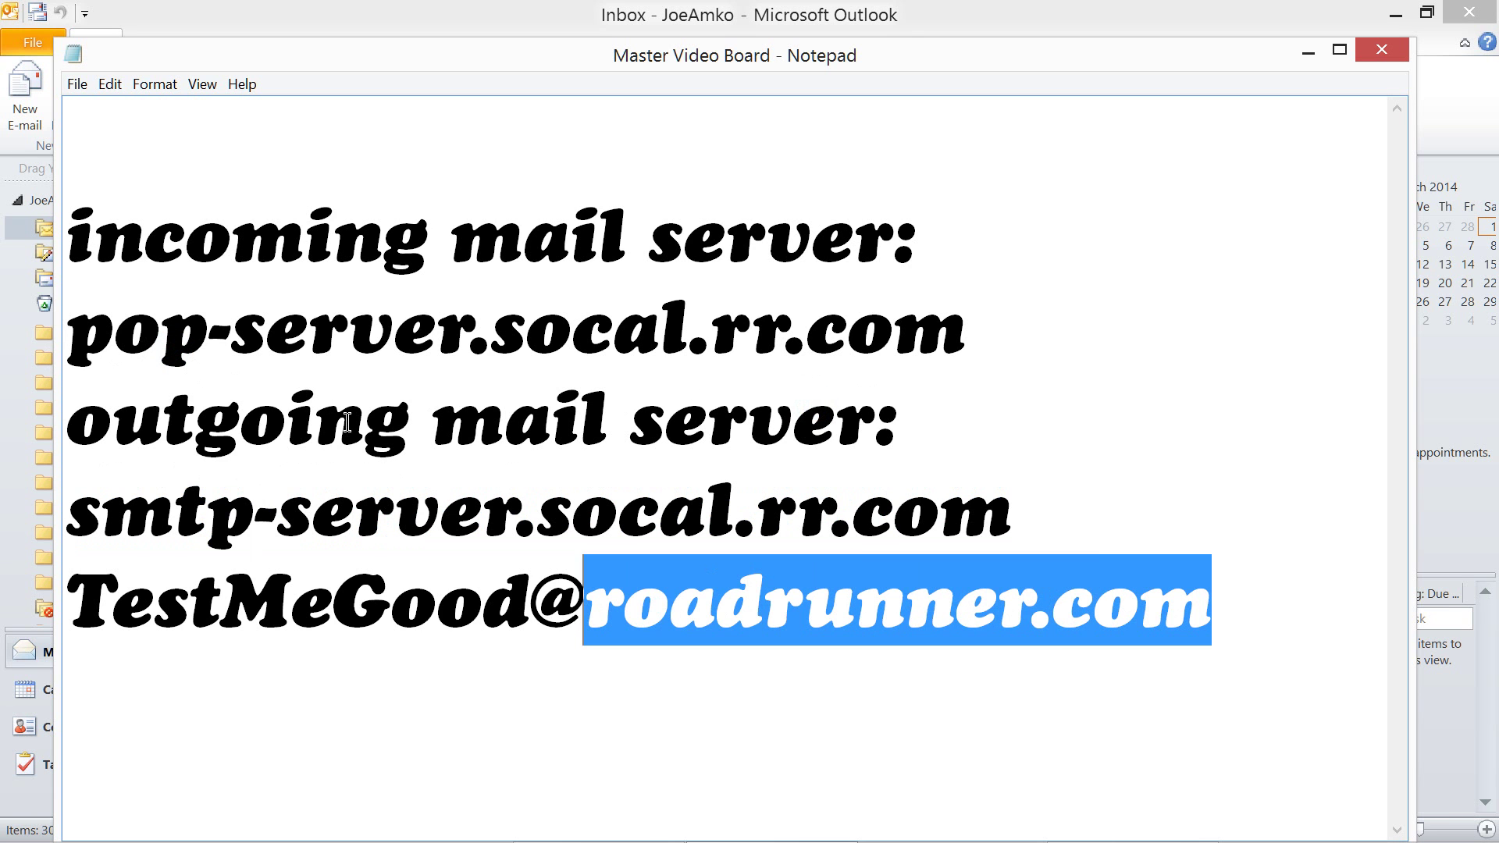
pyautogui.hotkey('shift', 'Left')
pyautogui.hotkey('shift', 'Left')
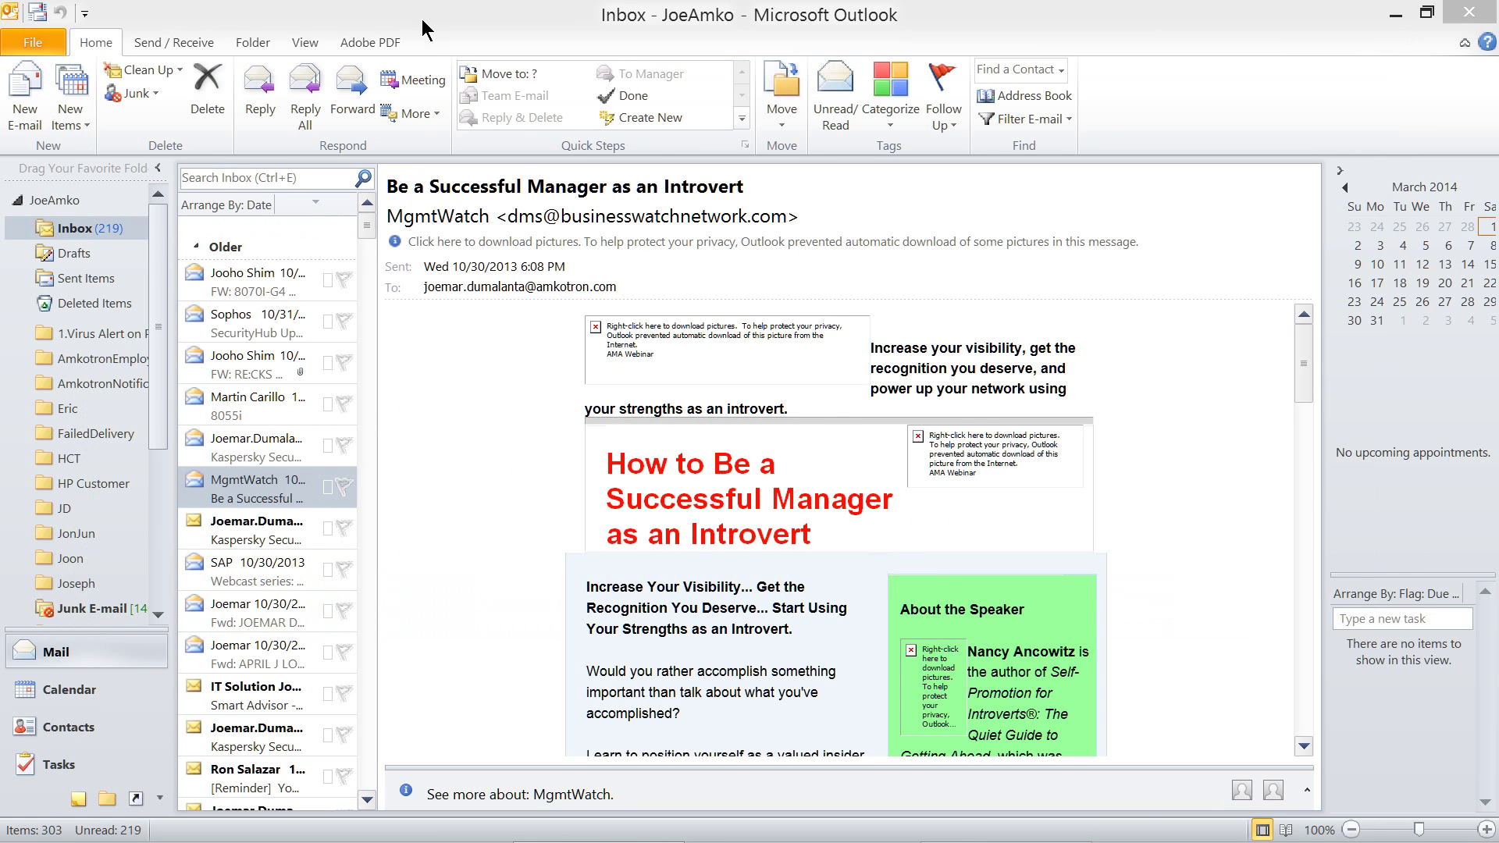
pyautogui.moveTo(422, 16)
pyautogui.mouseDown()
pyautogui.moveTo(418, 64)
pyautogui.moveTo(425, 45)
pyautogui.mouseUp()
pyautogui.doubleClick(425, 45)
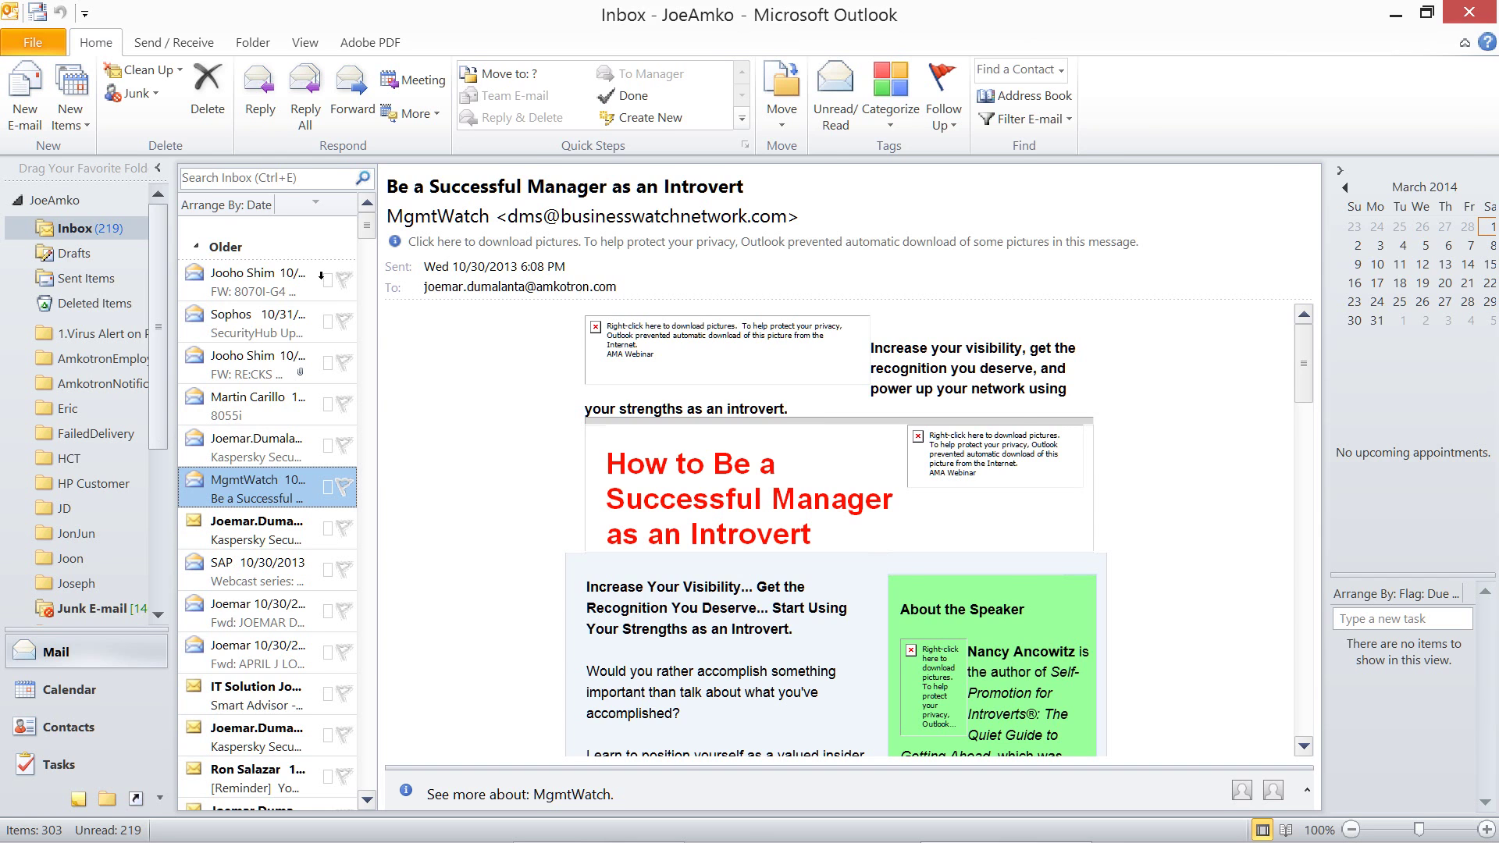
# Switch to the Notepad instructions and examine the part about the Outlook 2010 Startup wizard's first page
pyautogui.hotkey('alt', 'Tab')
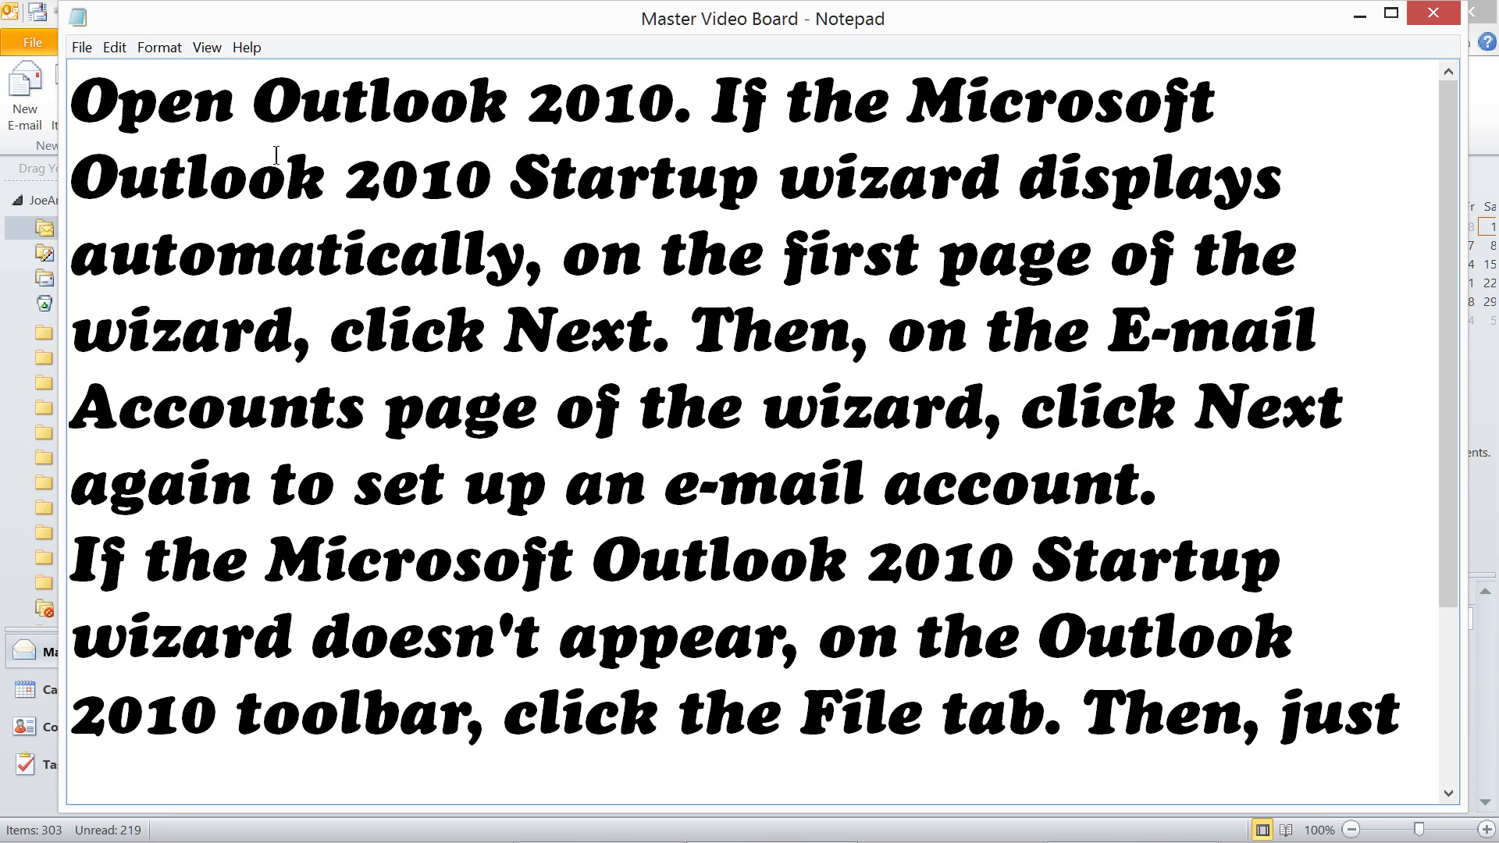
pyautogui.moveTo(116, 92)
pyautogui.mouseDown()
pyautogui.moveTo(156, 79)
pyautogui.moveTo(637, 68)
pyautogui.moveTo(898, 98)
pyautogui.moveTo(1215, 97)
pyautogui.mouseUp()
pyautogui.click(691, 97)
pyautogui.moveTo(115, 175); pyautogui.dragTo(615, 176)
pyautogui.moveTo(417, 123); pyautogui.dragTo(881, 137)
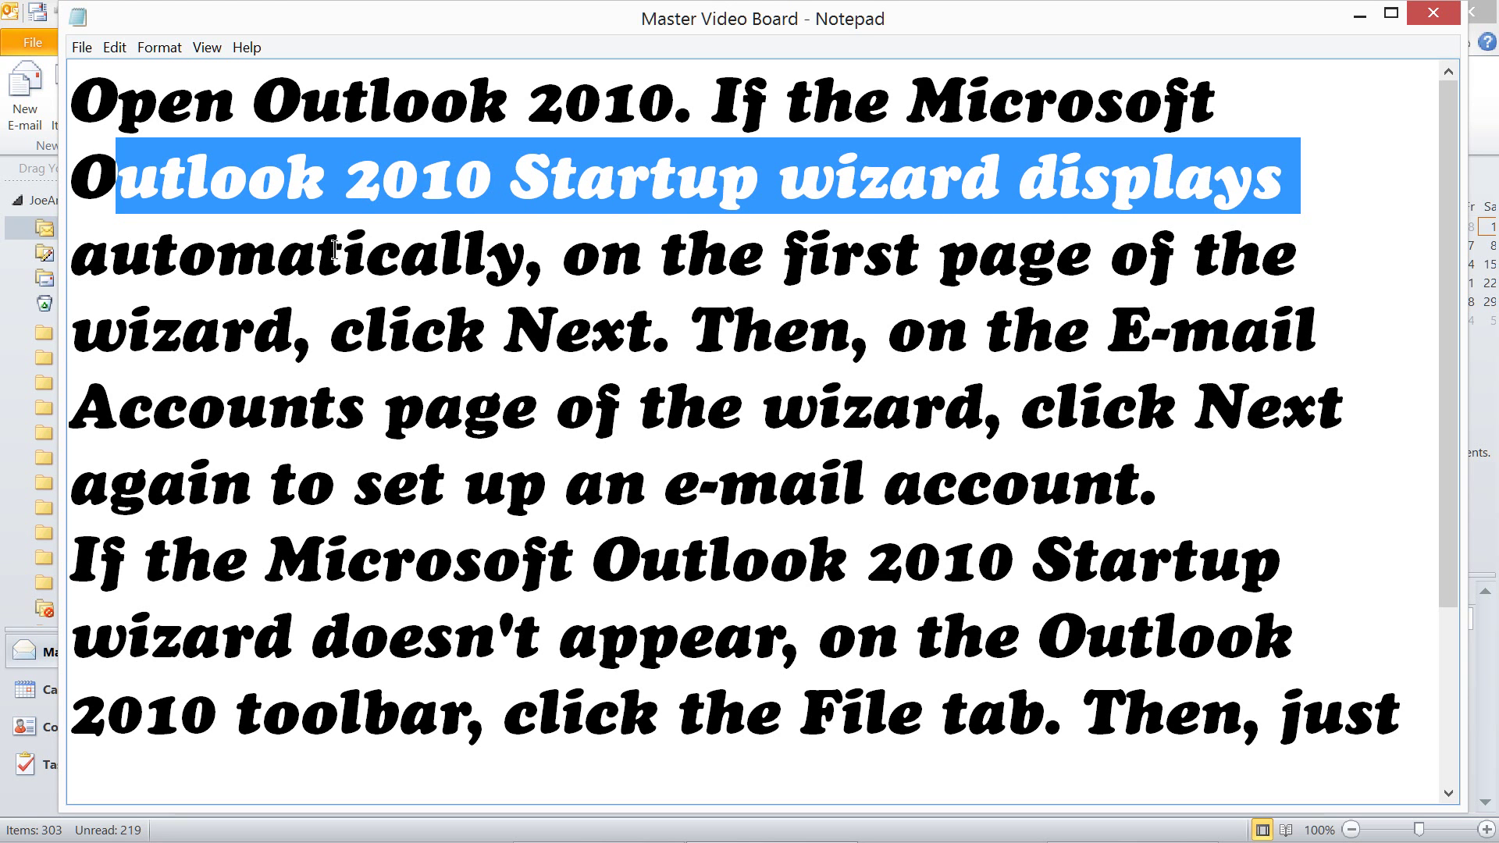
pyautogui.moveTo(651, 328); pyautogui.dragTo(363, 328)
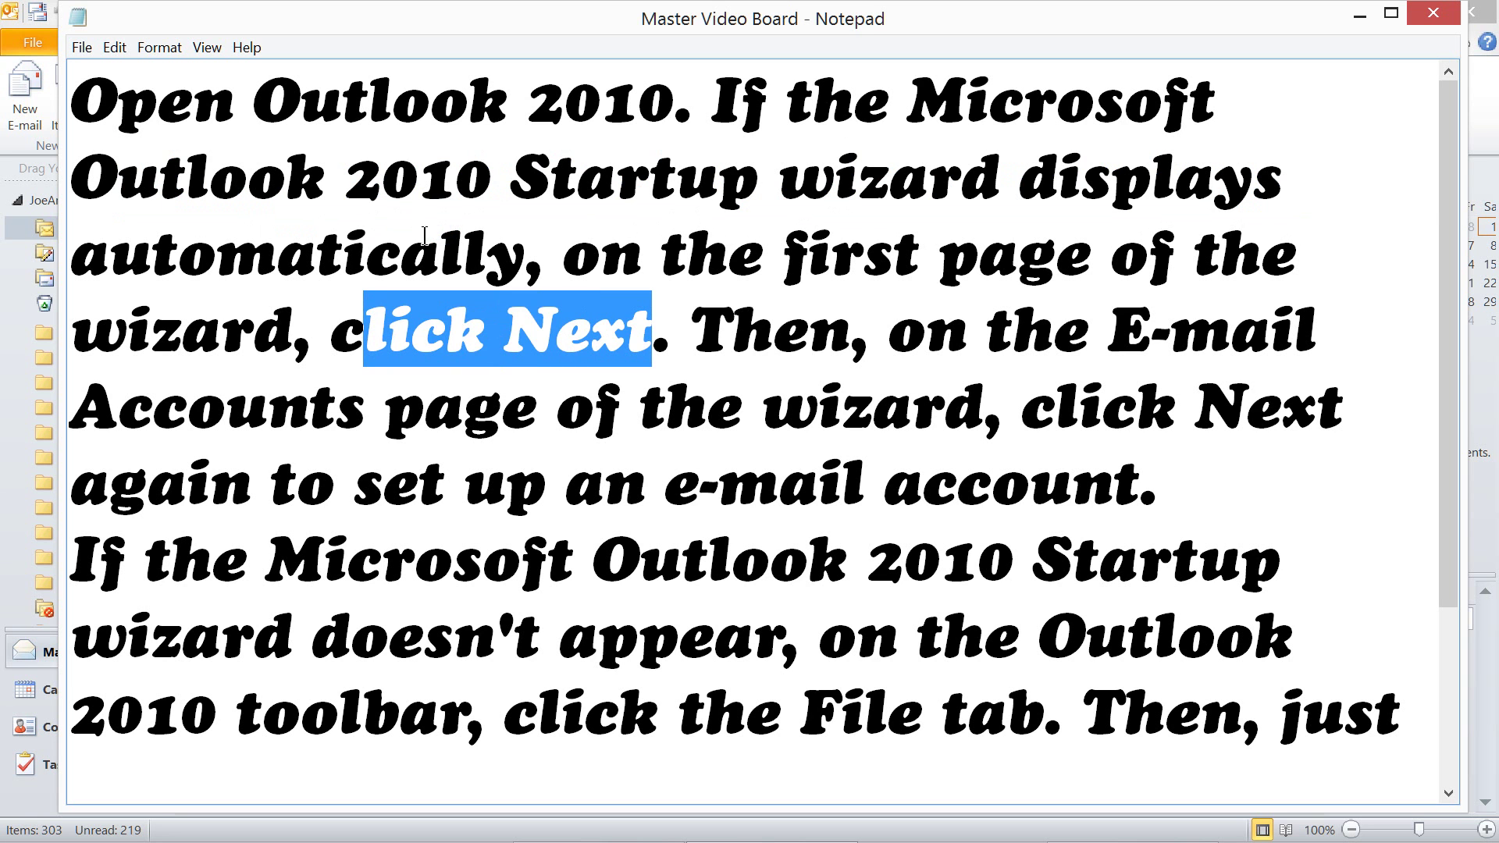
# Examine the instructions for the wizard's E-mail Accounts page and the Add Account direction at the end
pyautogui.press('Right')
pyautogui.press('Right')
pyautogui.press('Right')
pyautogui.hotkey('shift', 'Right')
pyautogui.hotkey('shift', 'Right')
pyautogui.hotkey('shift', 'Right')
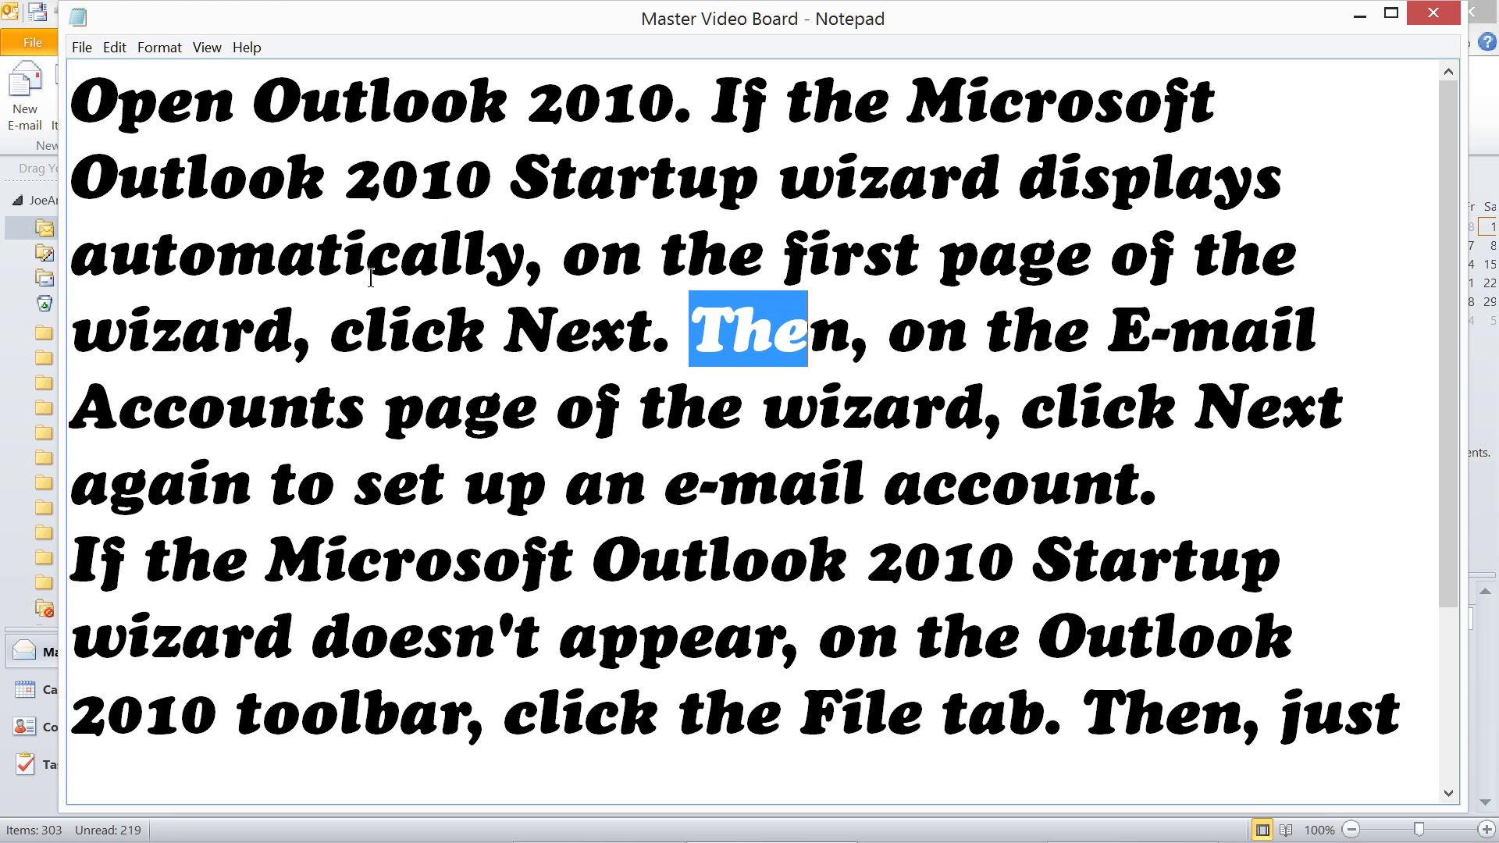
pyautogui.moveTo(1022, 417); pyautogui.dragTo(1338, 423)
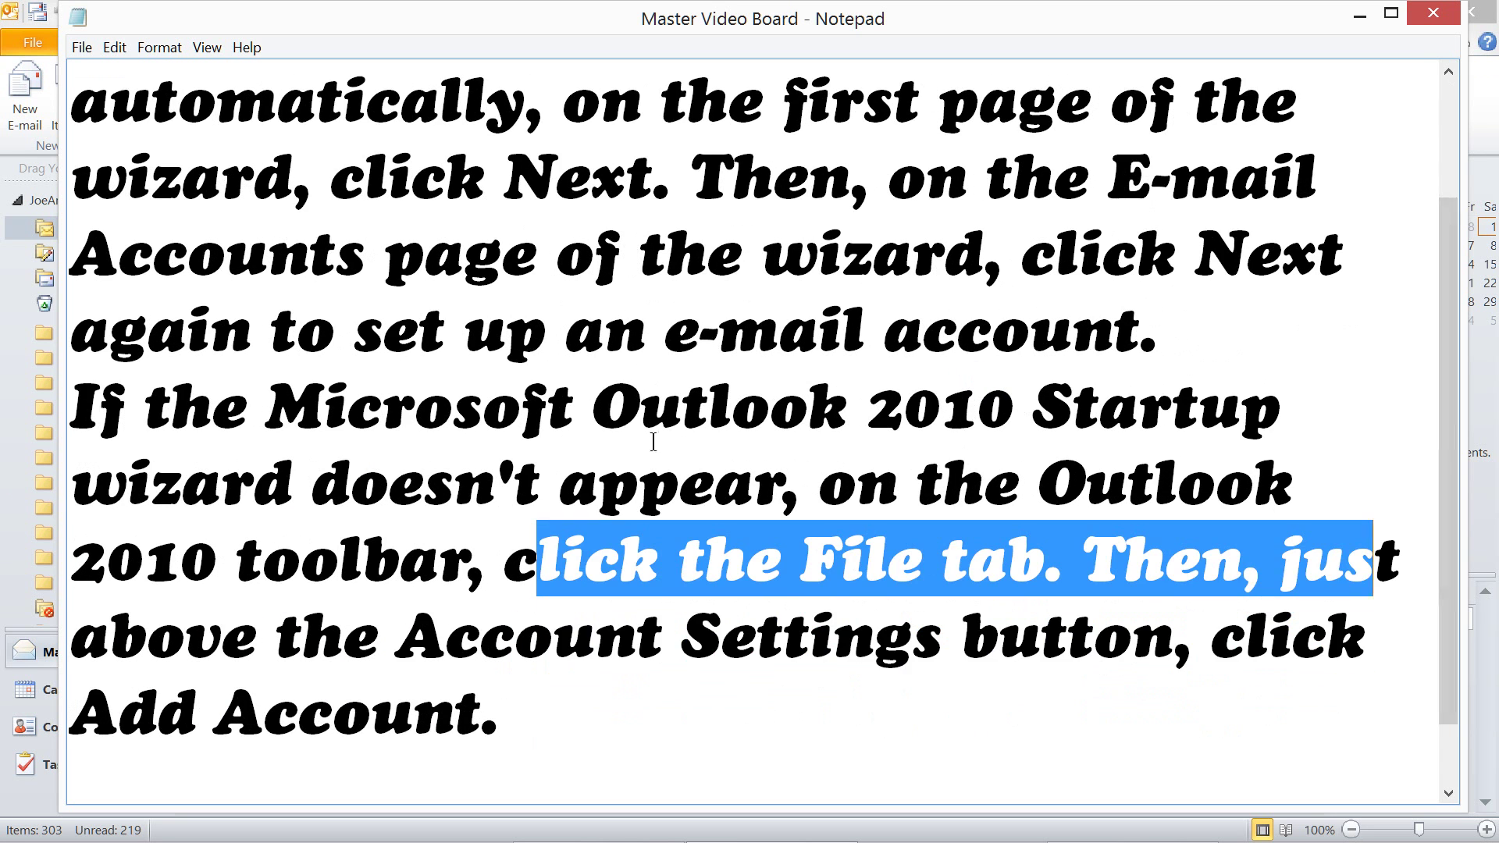
pyautogui.click(811, 427)
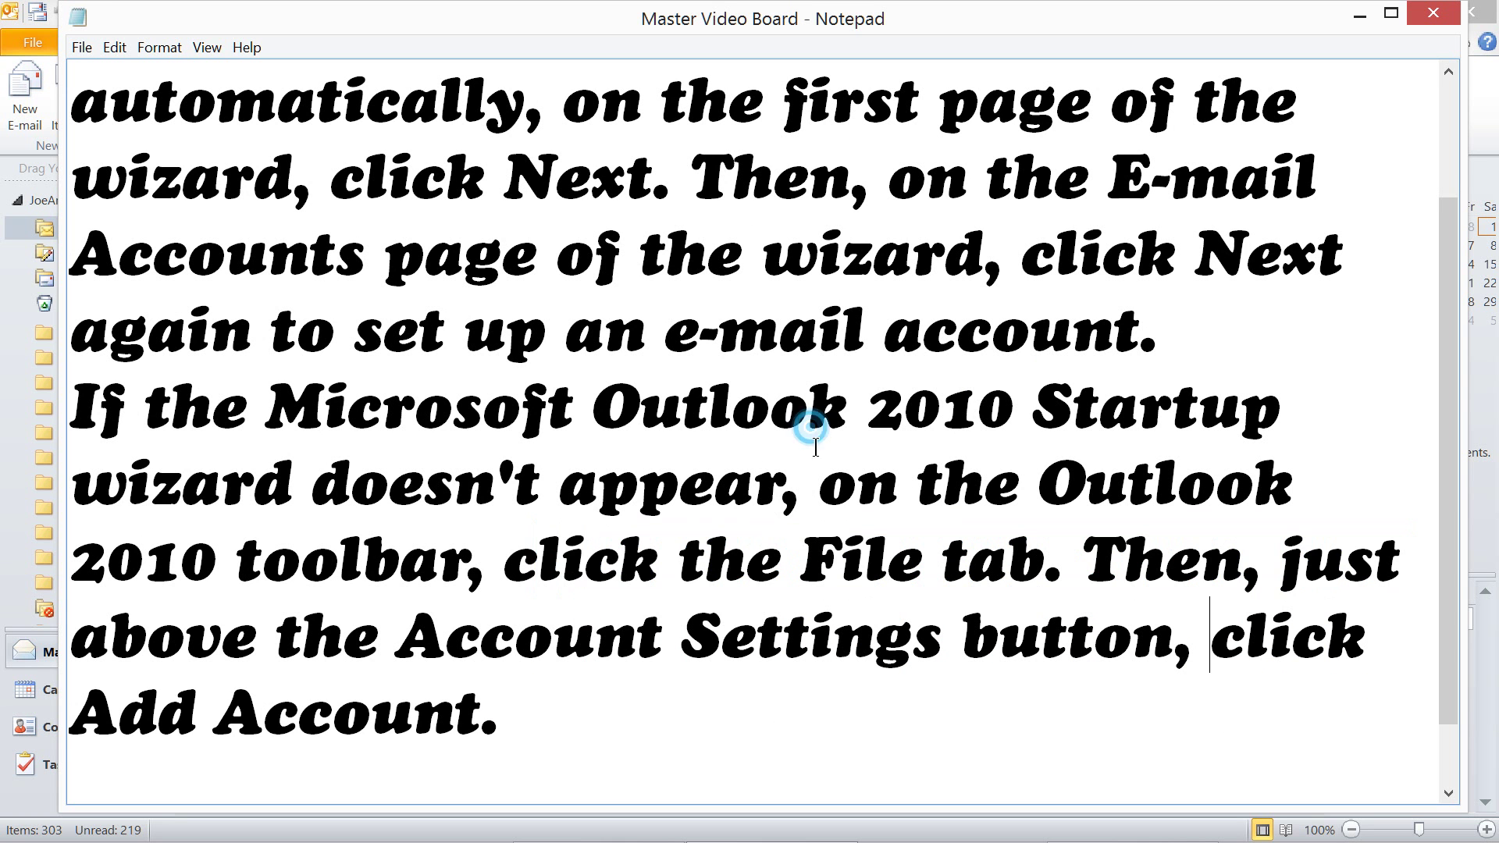
pyautogui.hotkey('ctrl', 'shift', 'End')
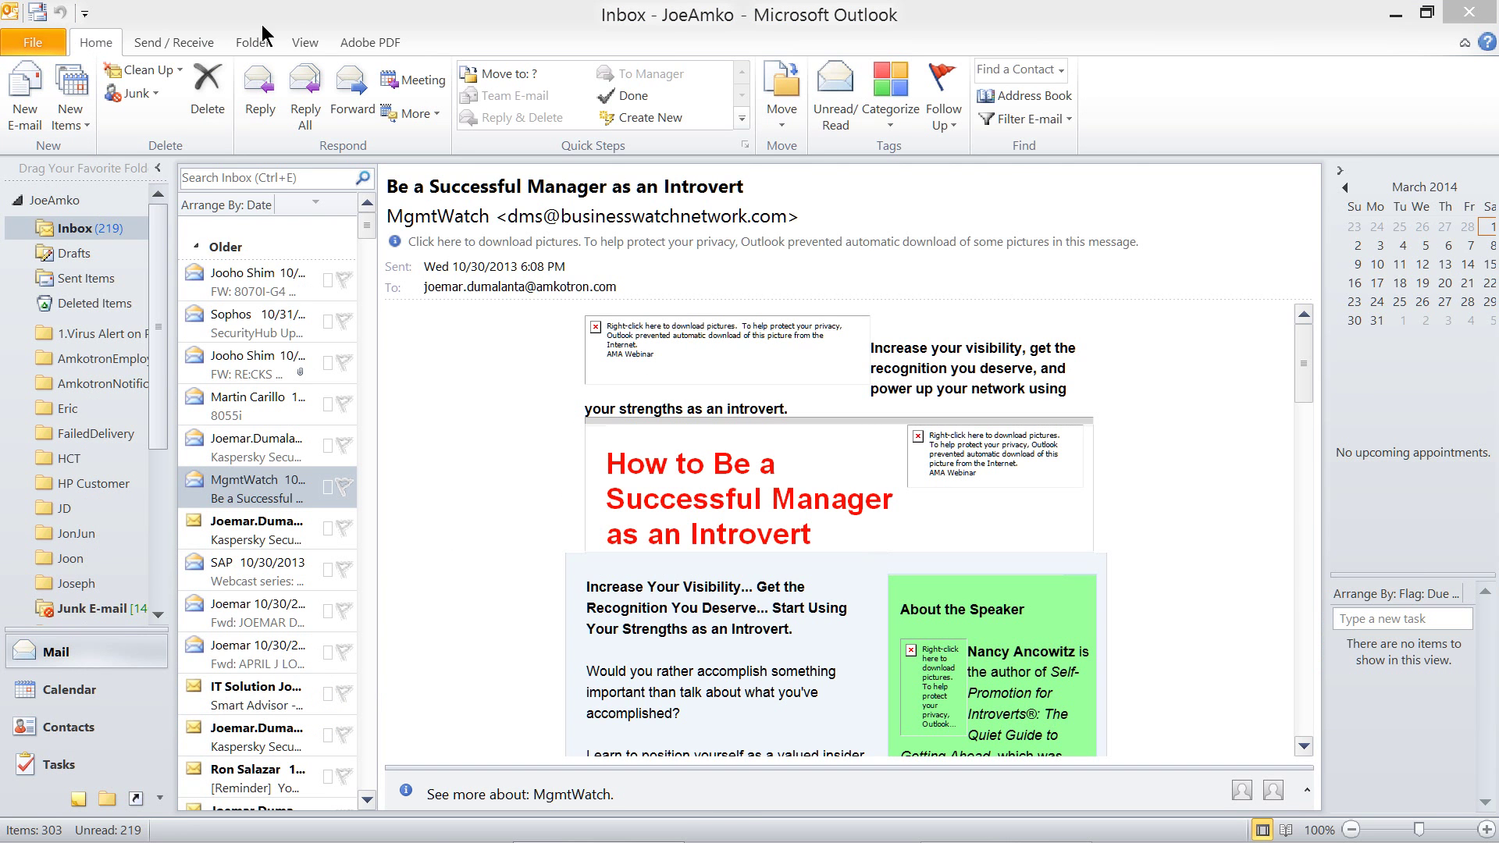
pyautogui.doubleClick(354, 25)
pyautogui.doubleClick(353, 39)
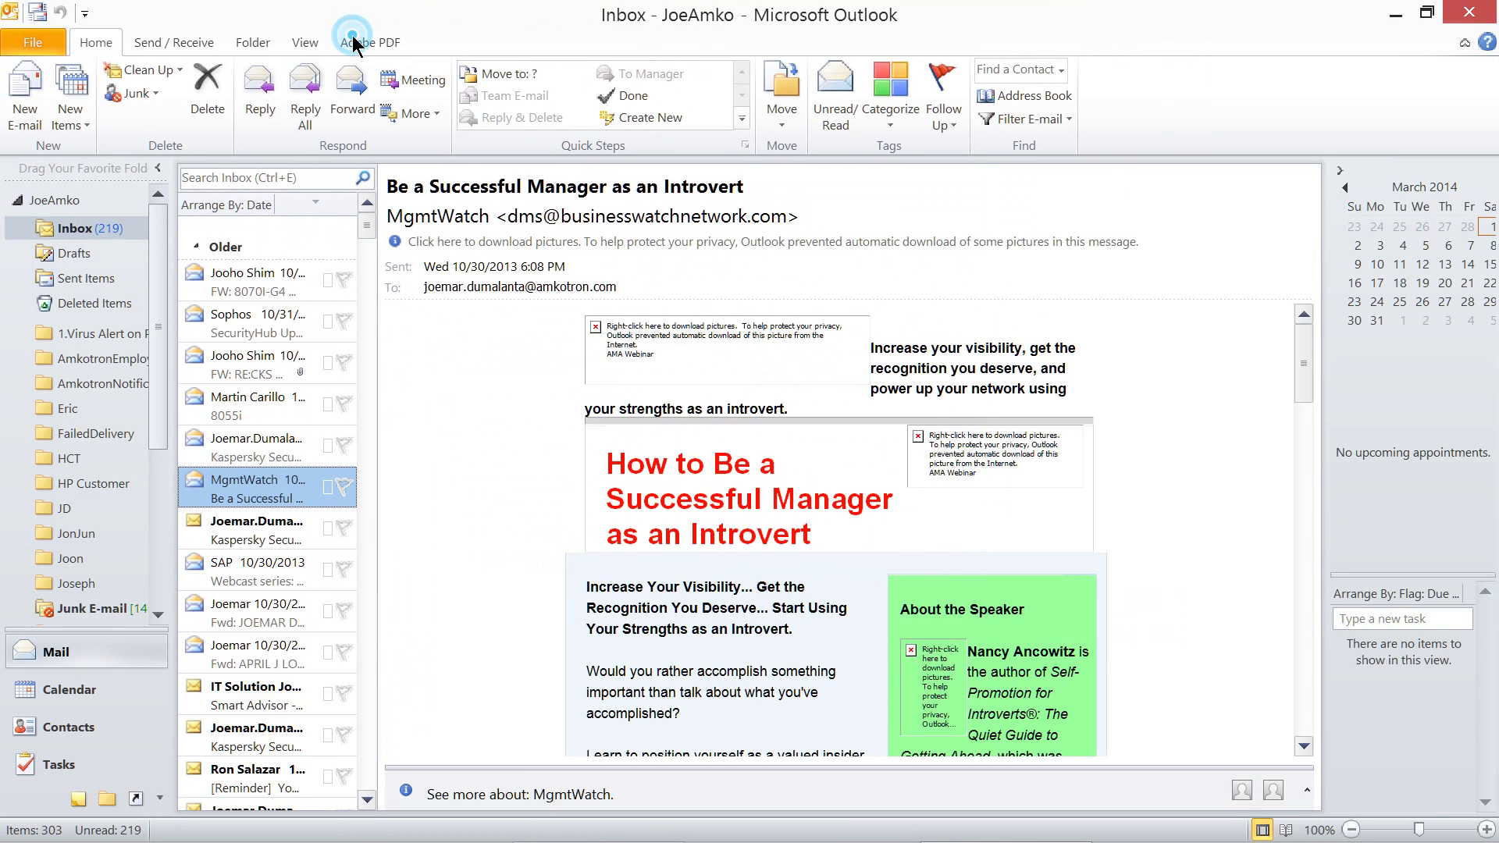
pyautogui.click(107, 36)
pyautogui.scroll(-1, 107, 35)
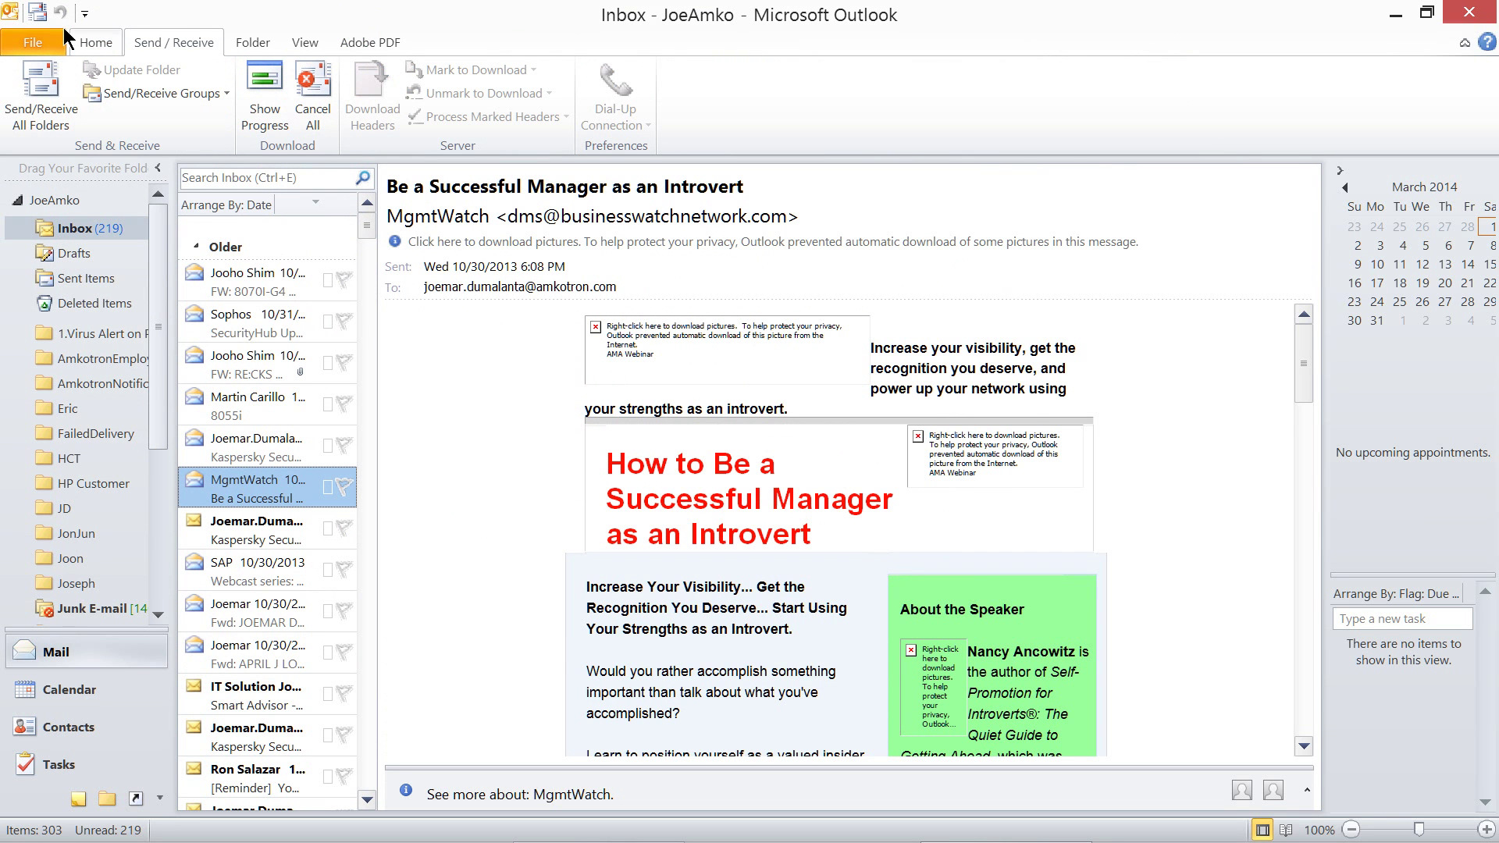
pyautogui.scroll(1, 65, 31)
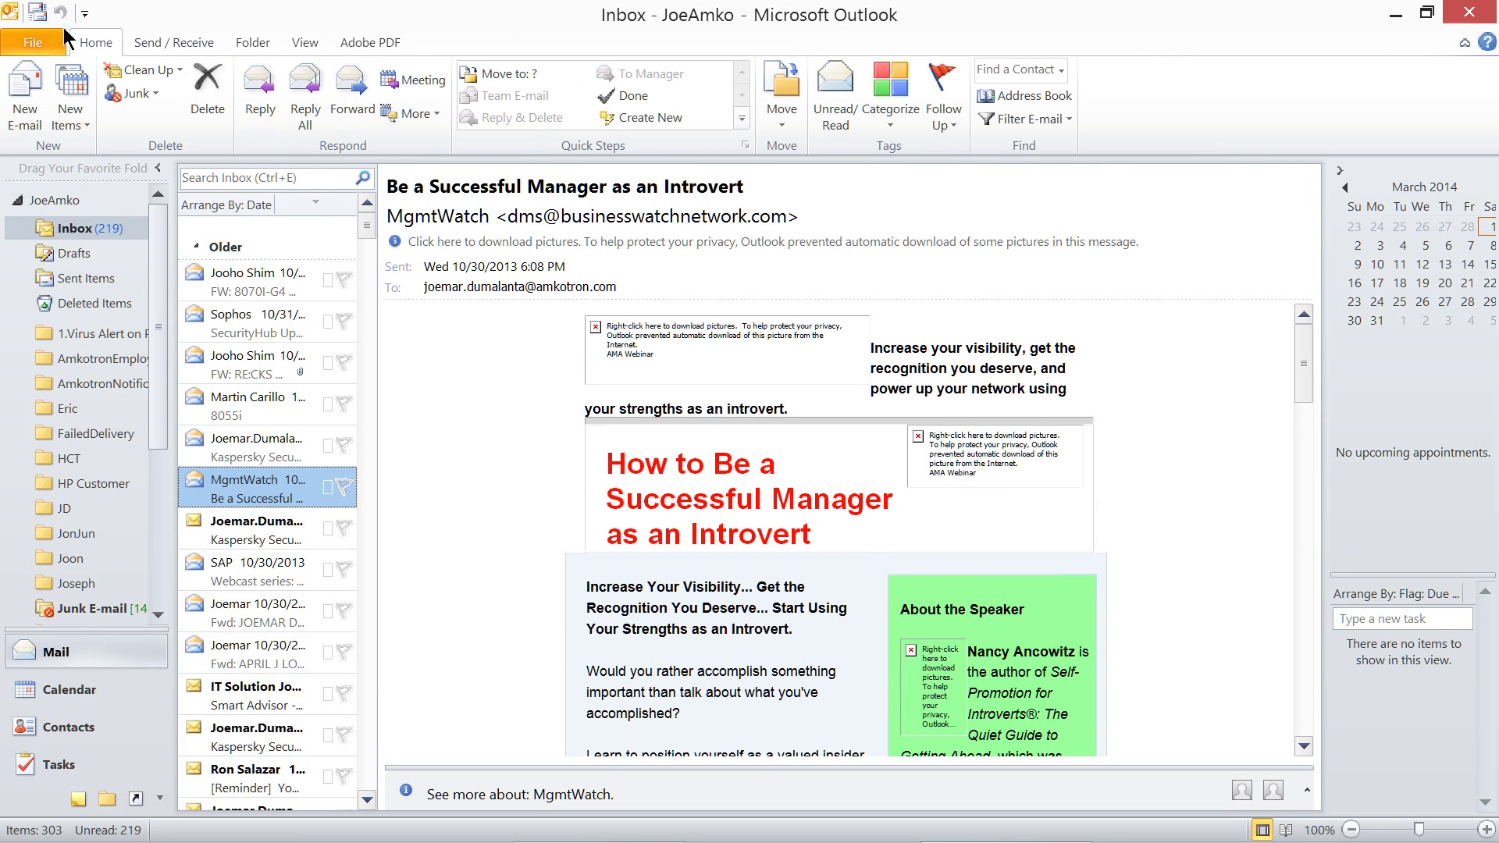
# Open Outlook's Account Settings dialog for adding and removing e-mail accounts
pyautogui.click(24, 43)
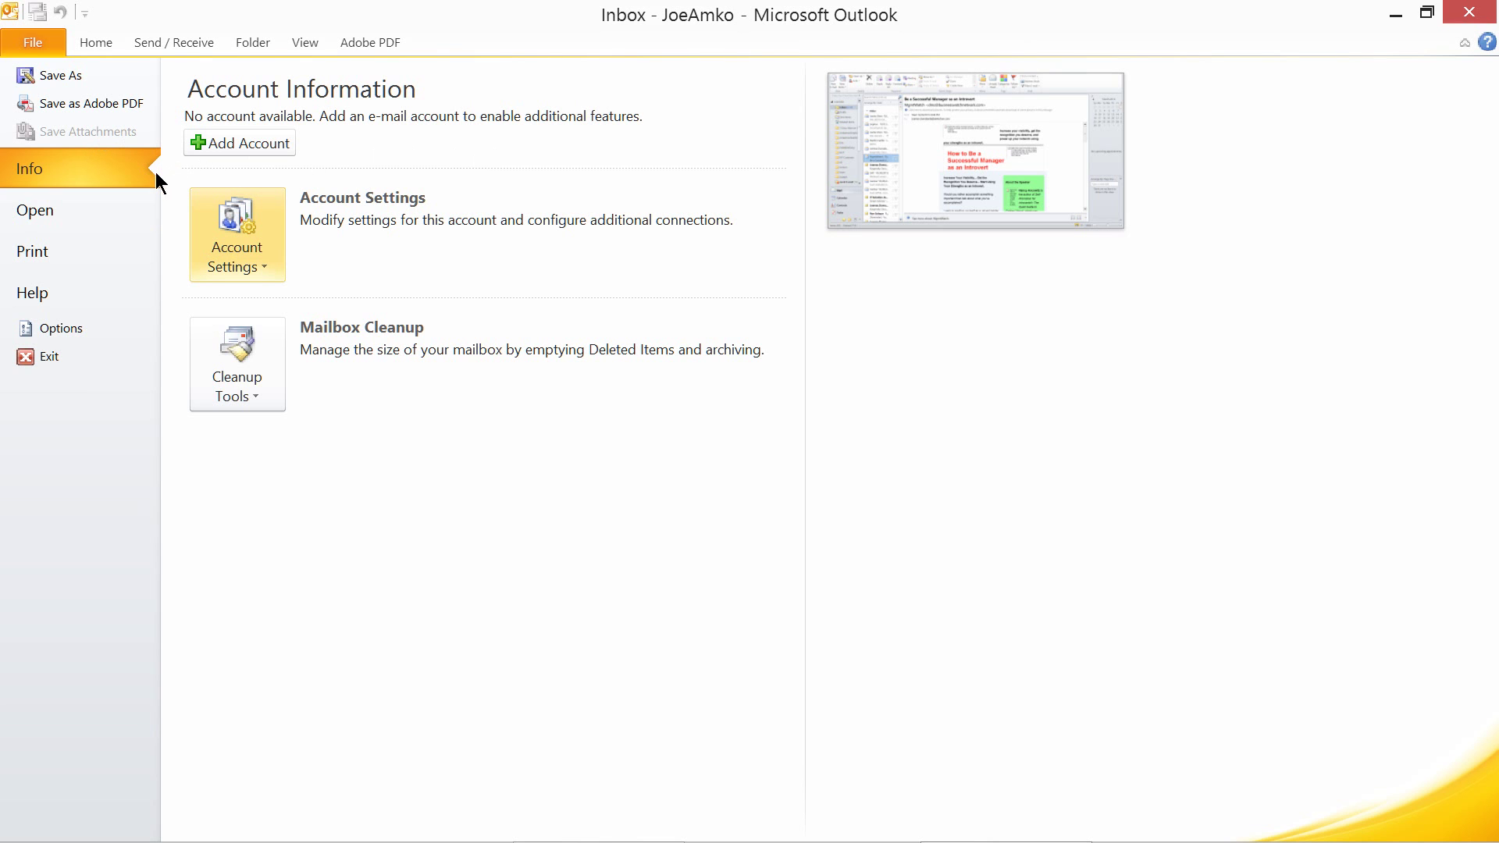
pyautogui.click(237, 234)
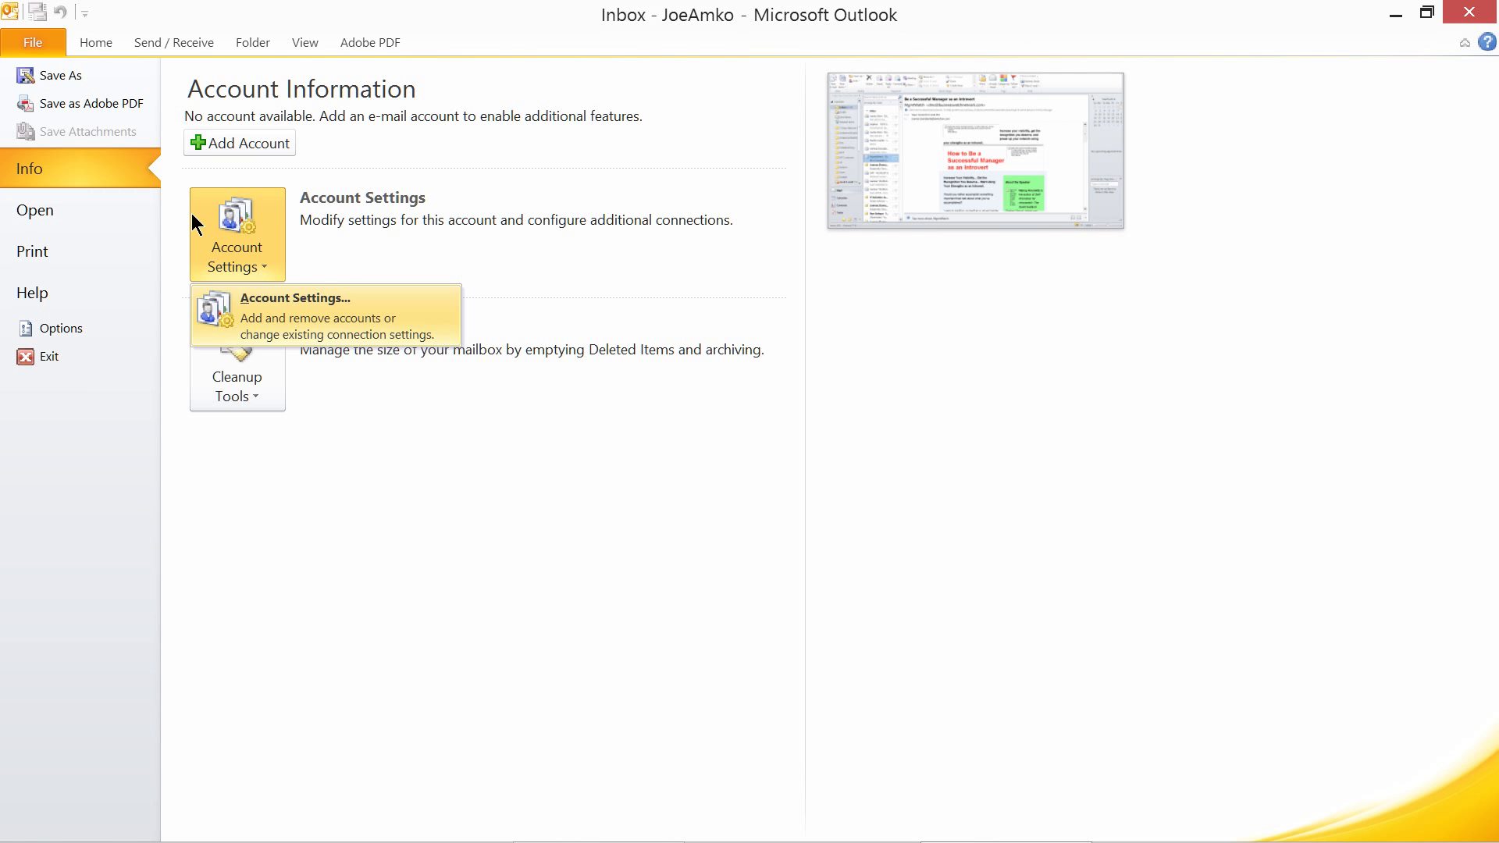
pyautogui.click(196, 298)
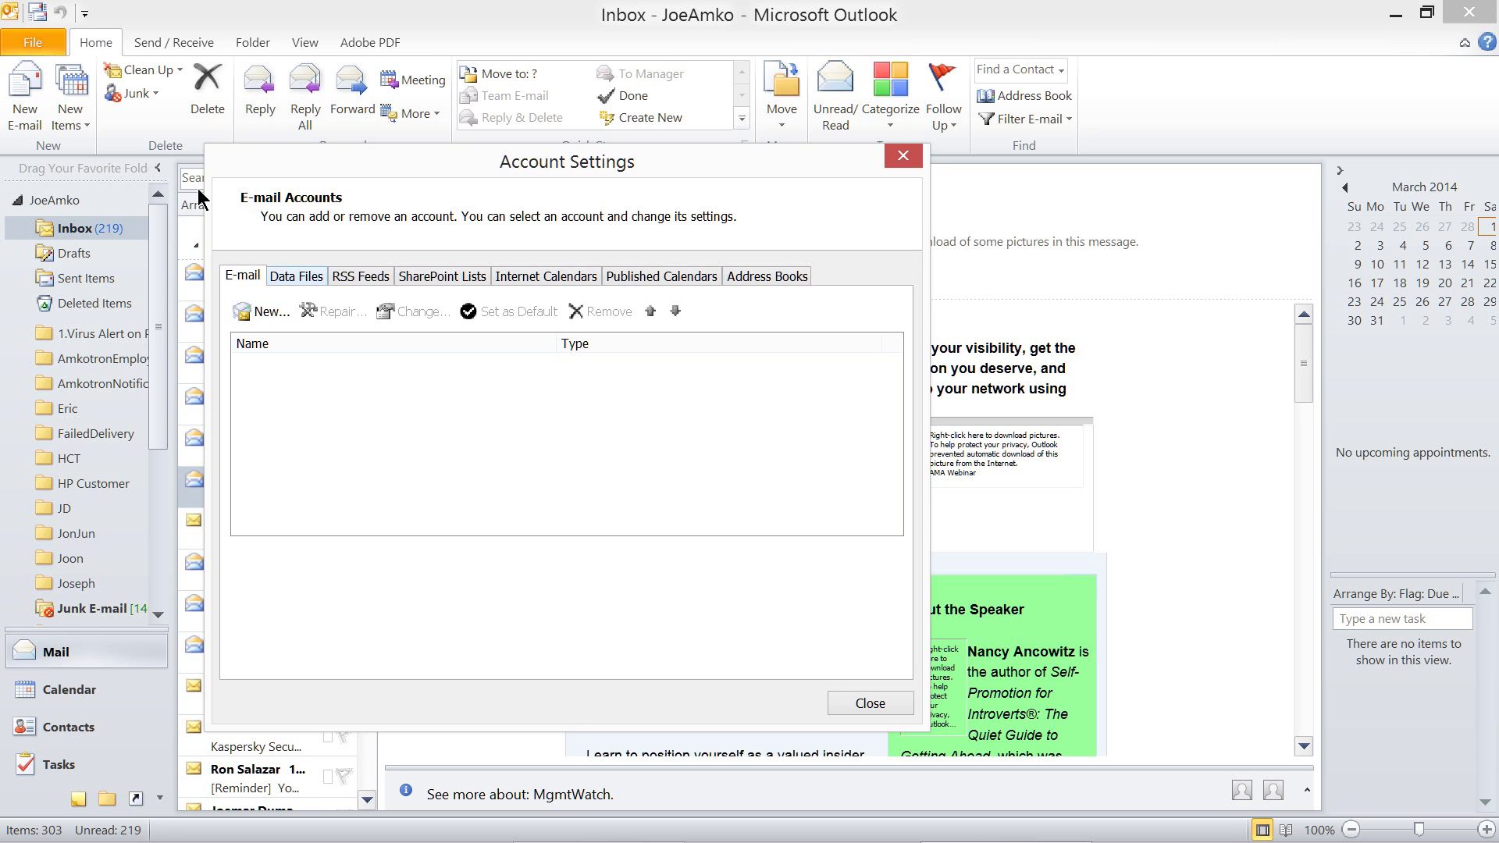
# View the Outlook data files in the account settings, and return to the list of e-mail accounts
pyautogui.click(296, 276)
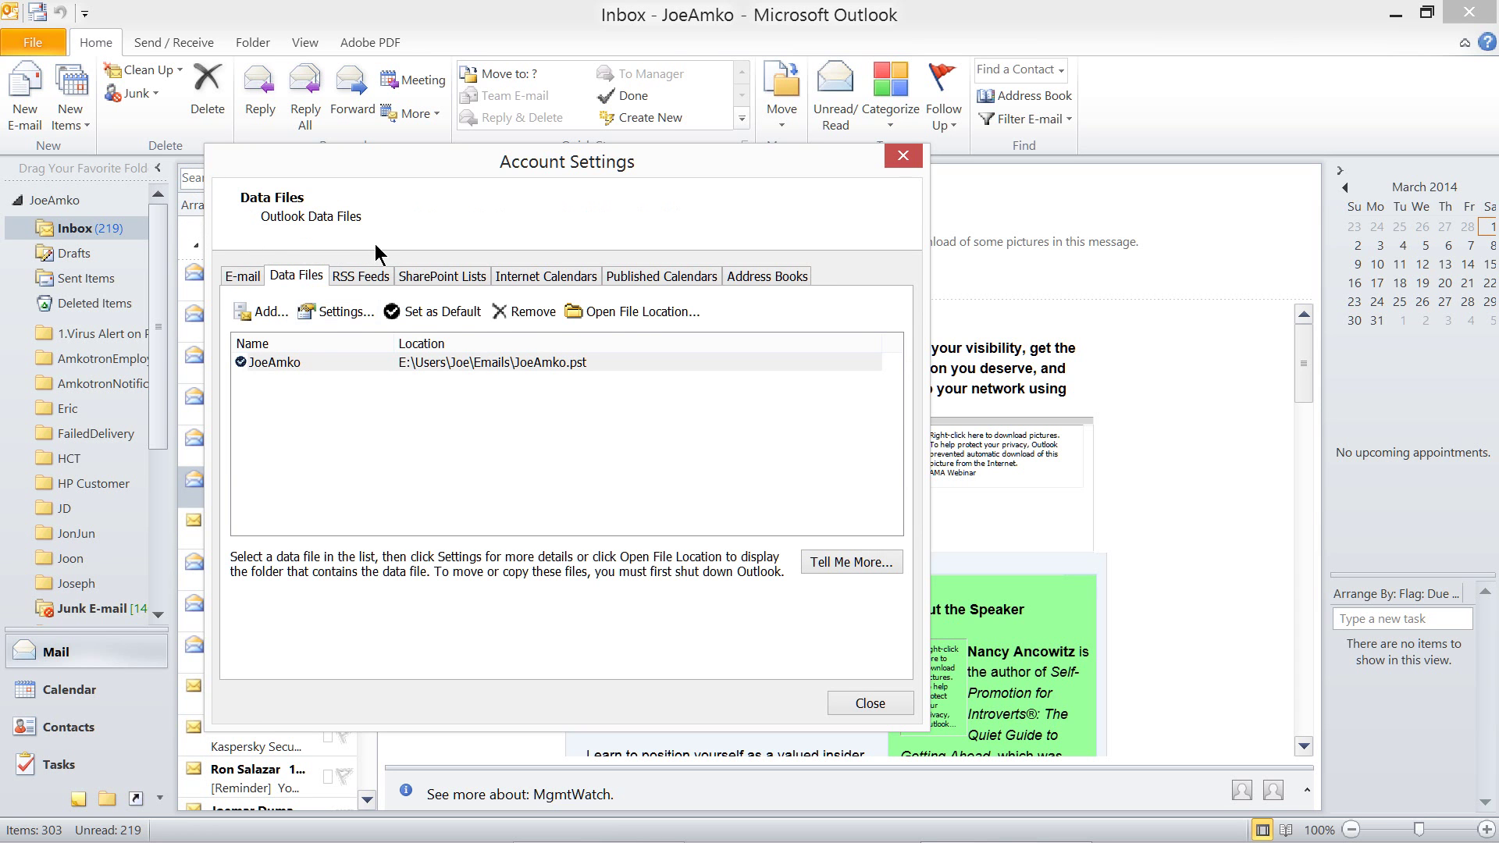
pyautogui.hotkey('ctrl', 'shift', 'Tab')
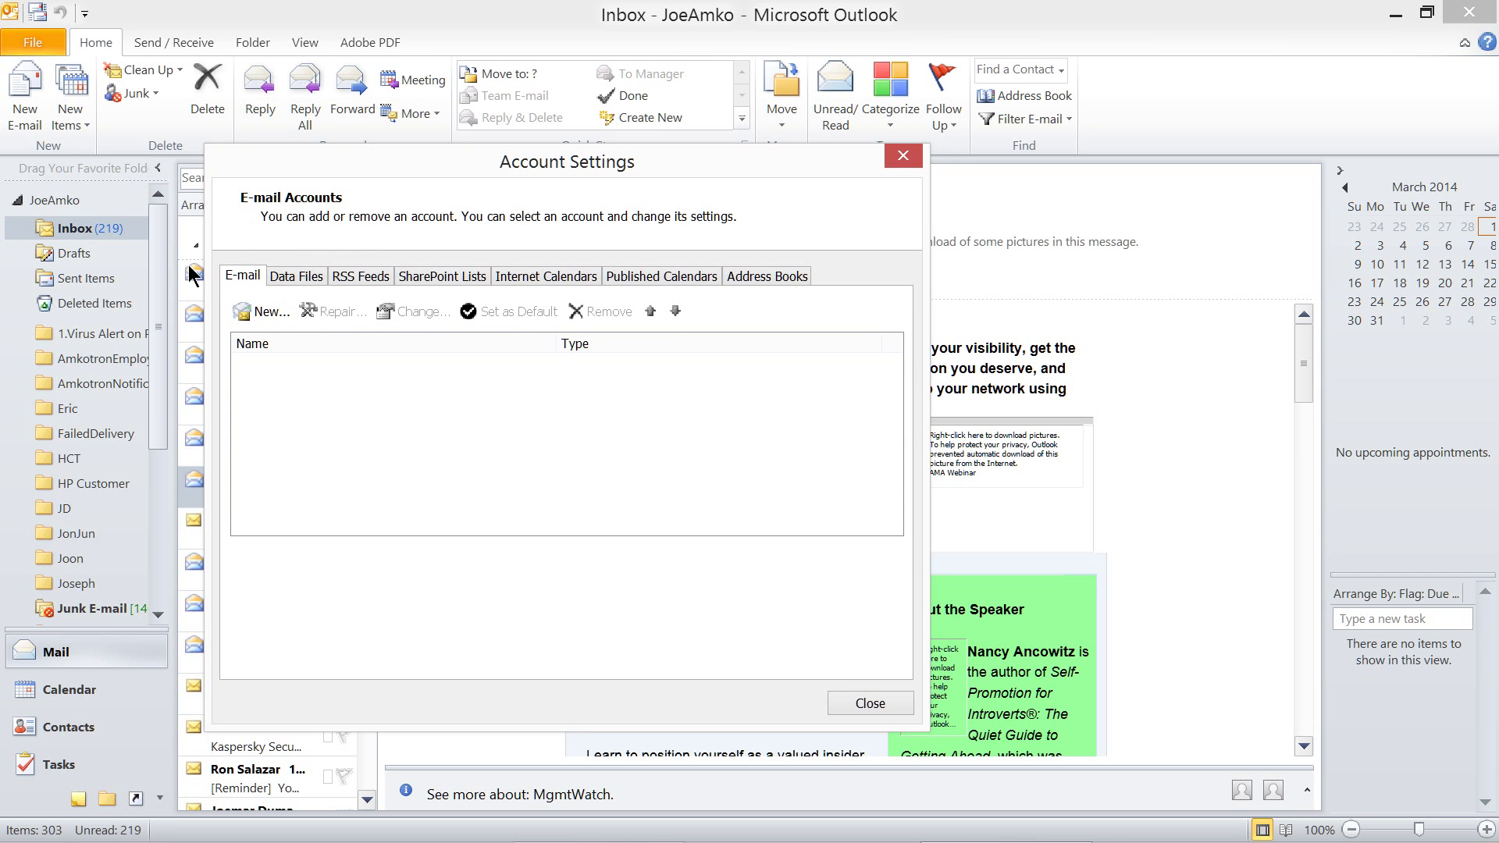
# Switch to Control Panel and open the e-mail account settings through the Mail (32-bit) setup
pyautogui.hotkey('alt', 'Tab')
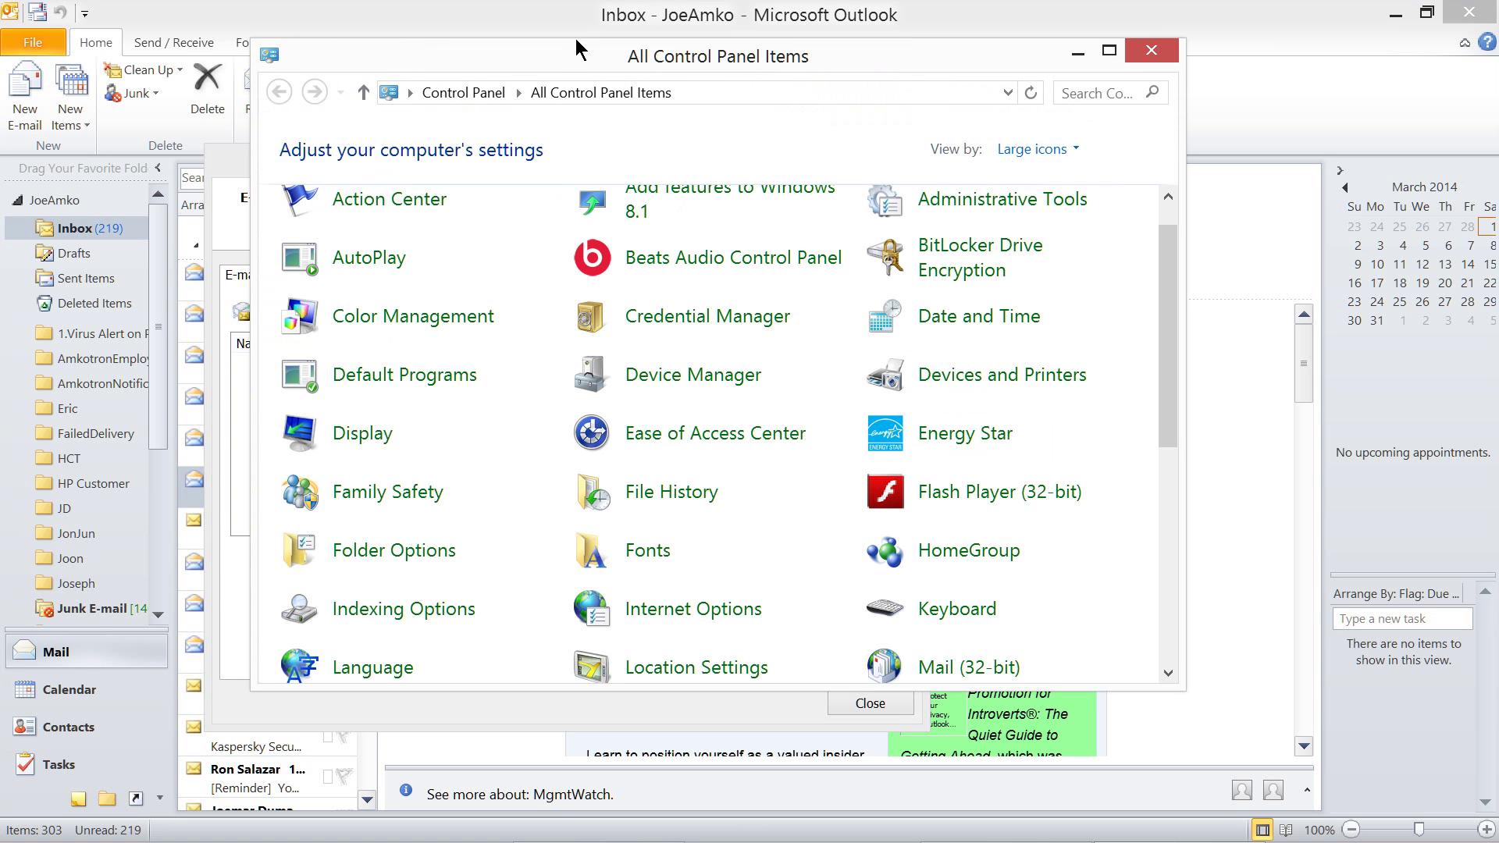
pyautogui.moveTo(565, 39); pyautogui.dragTo(544, 43)
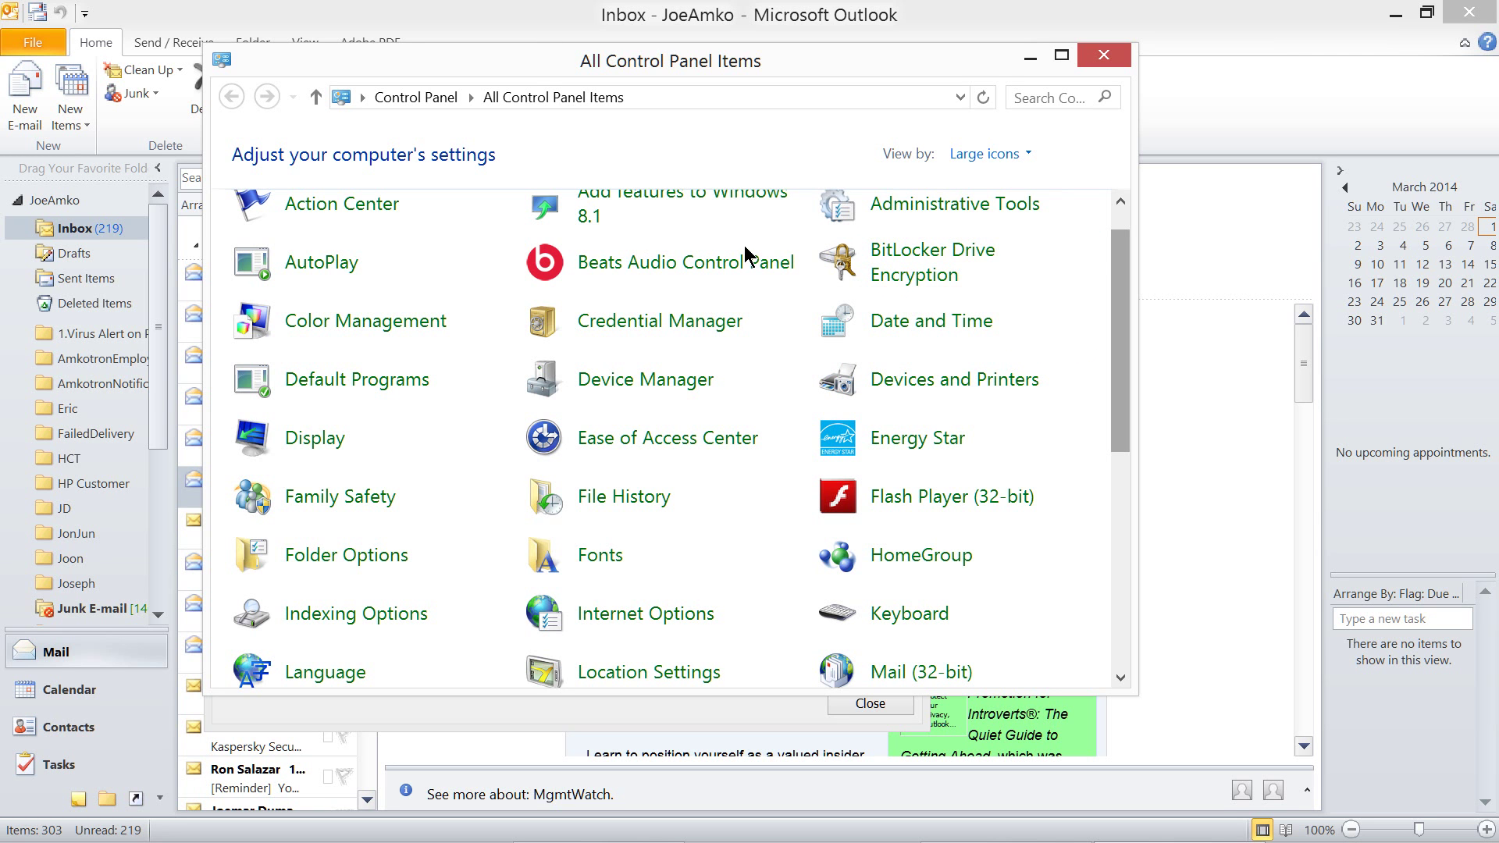
pyautogui.scroll(-2, 743, 266)
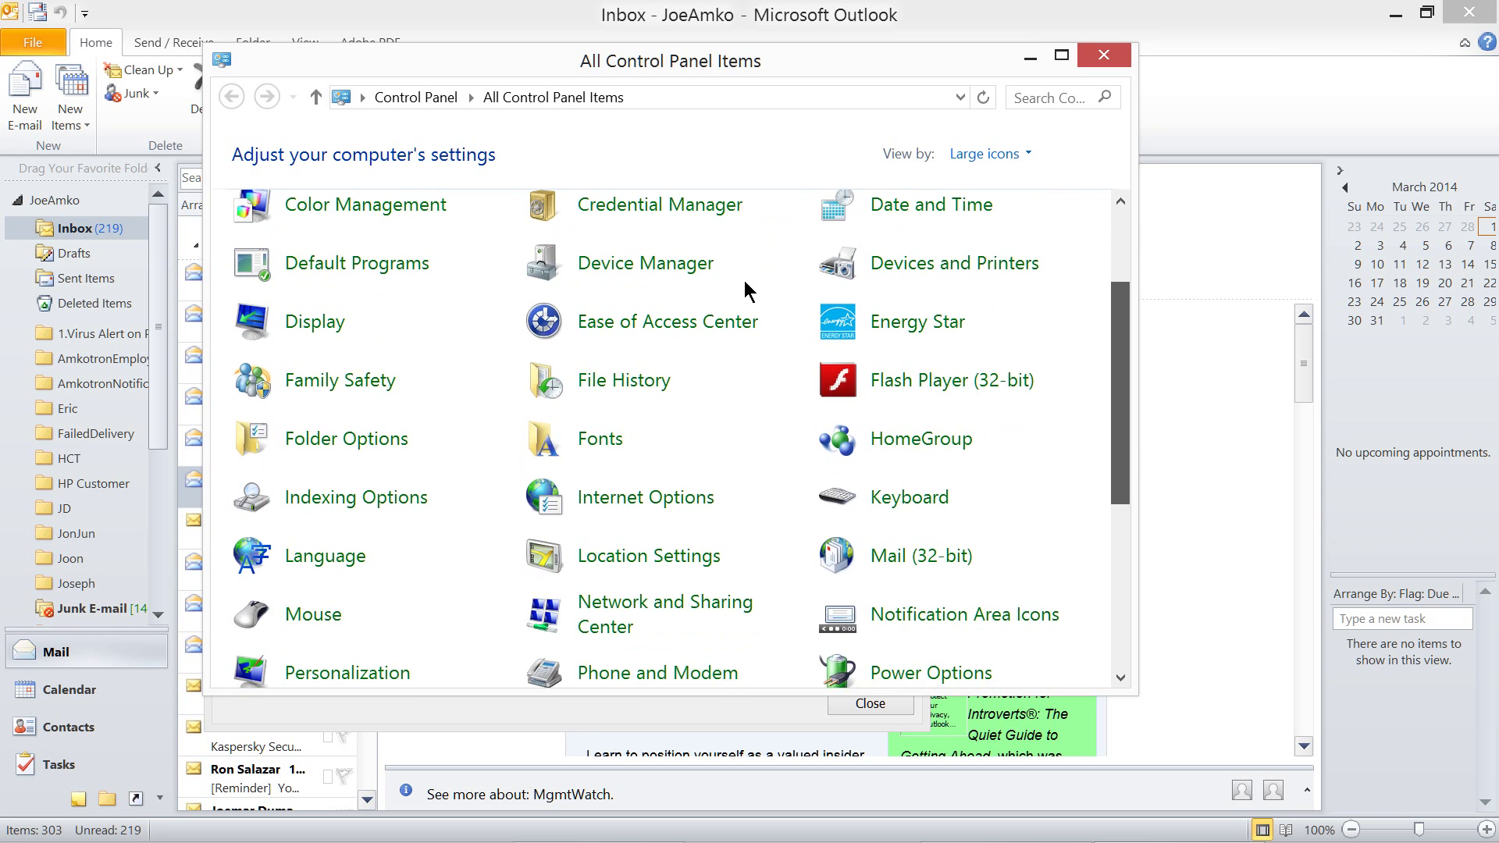
pyautogui.scroll(1, 744, 270)
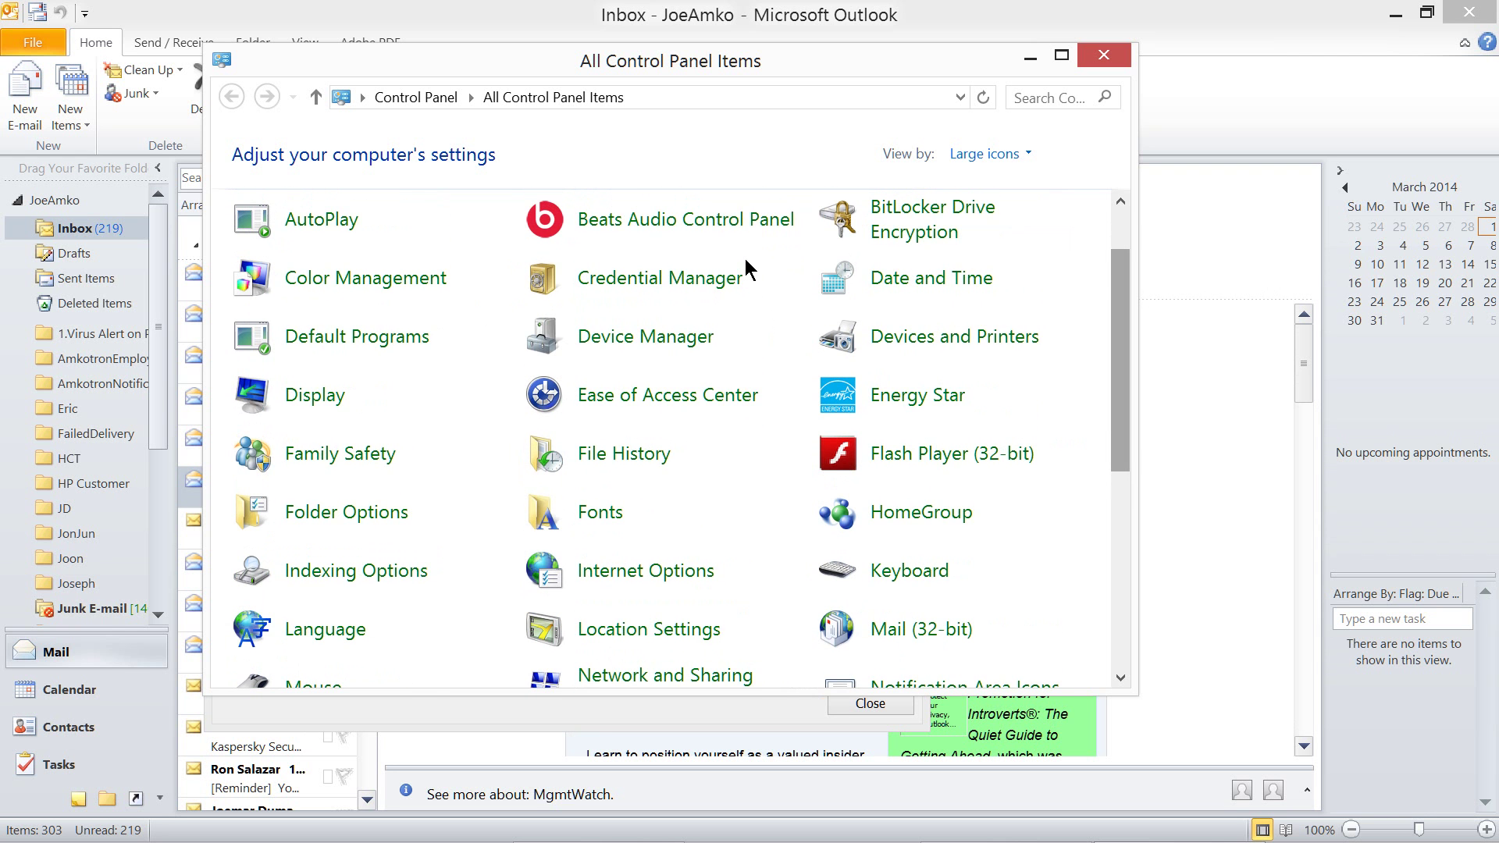
pyautogui.scroll(-2, 746, 270)
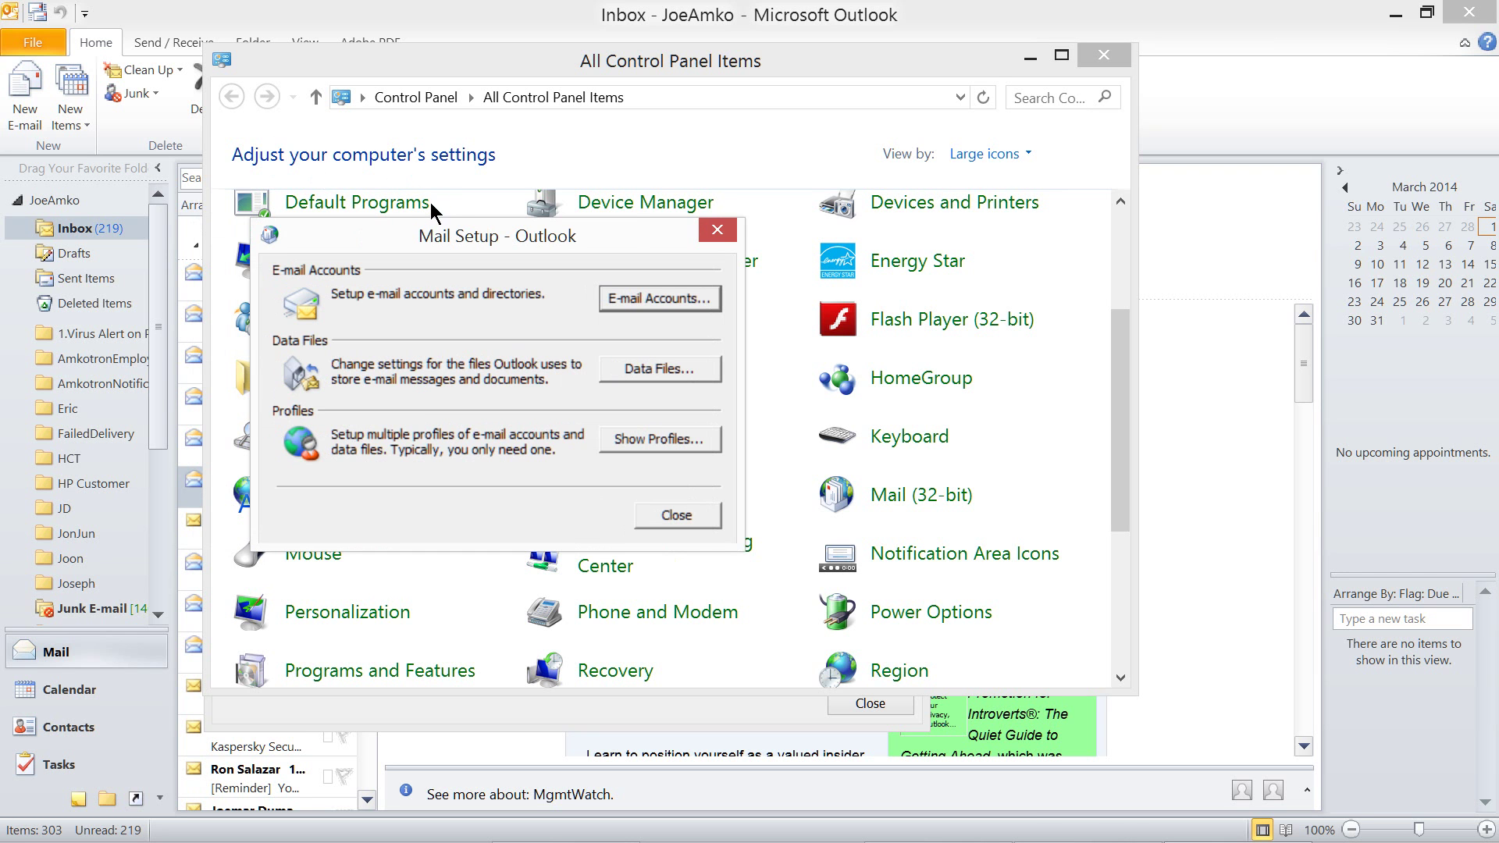
pyautogui.click(645, 303)
pyautogui.moveTo(668, 265); pyautogui.dragTo(690, 153)
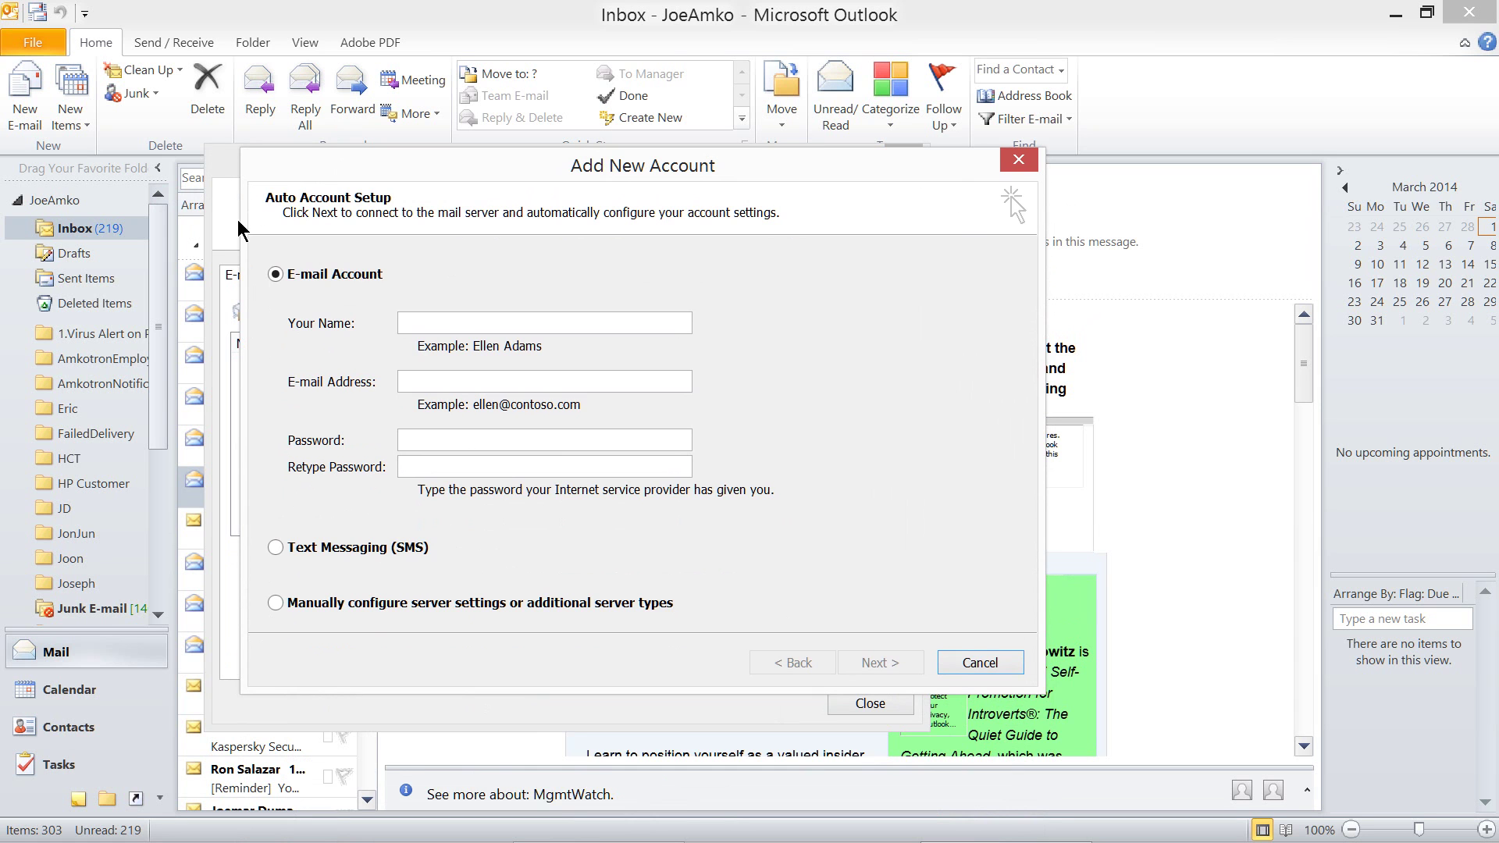
# Choose manual server configuration for the new account and select Internet E-mail as its service
pyautogui.click(295, 215)
pyautogui.hotkey('alt', 'm')
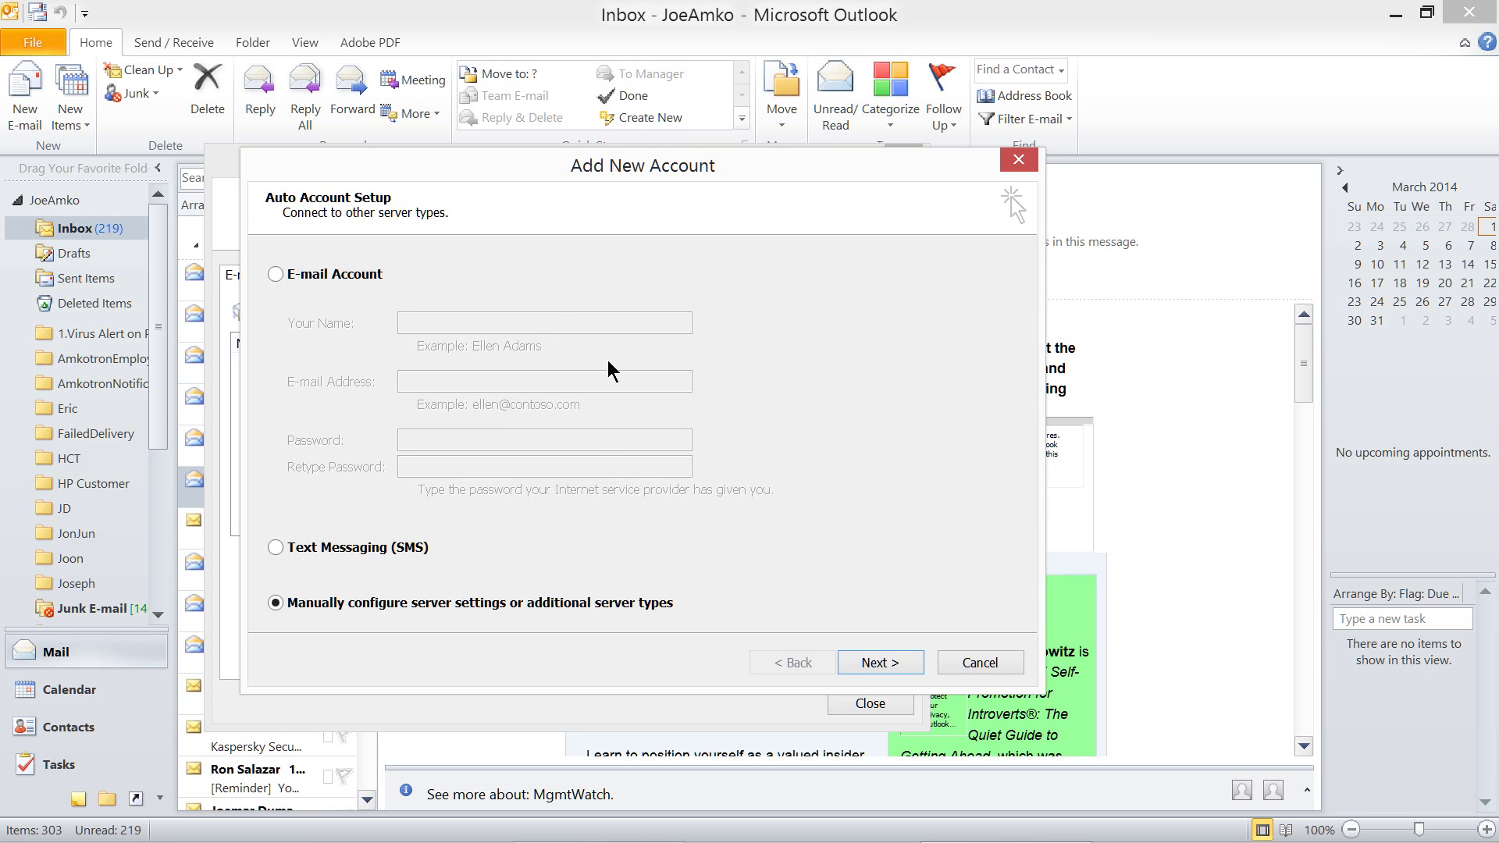
pyautogui.press('Return')
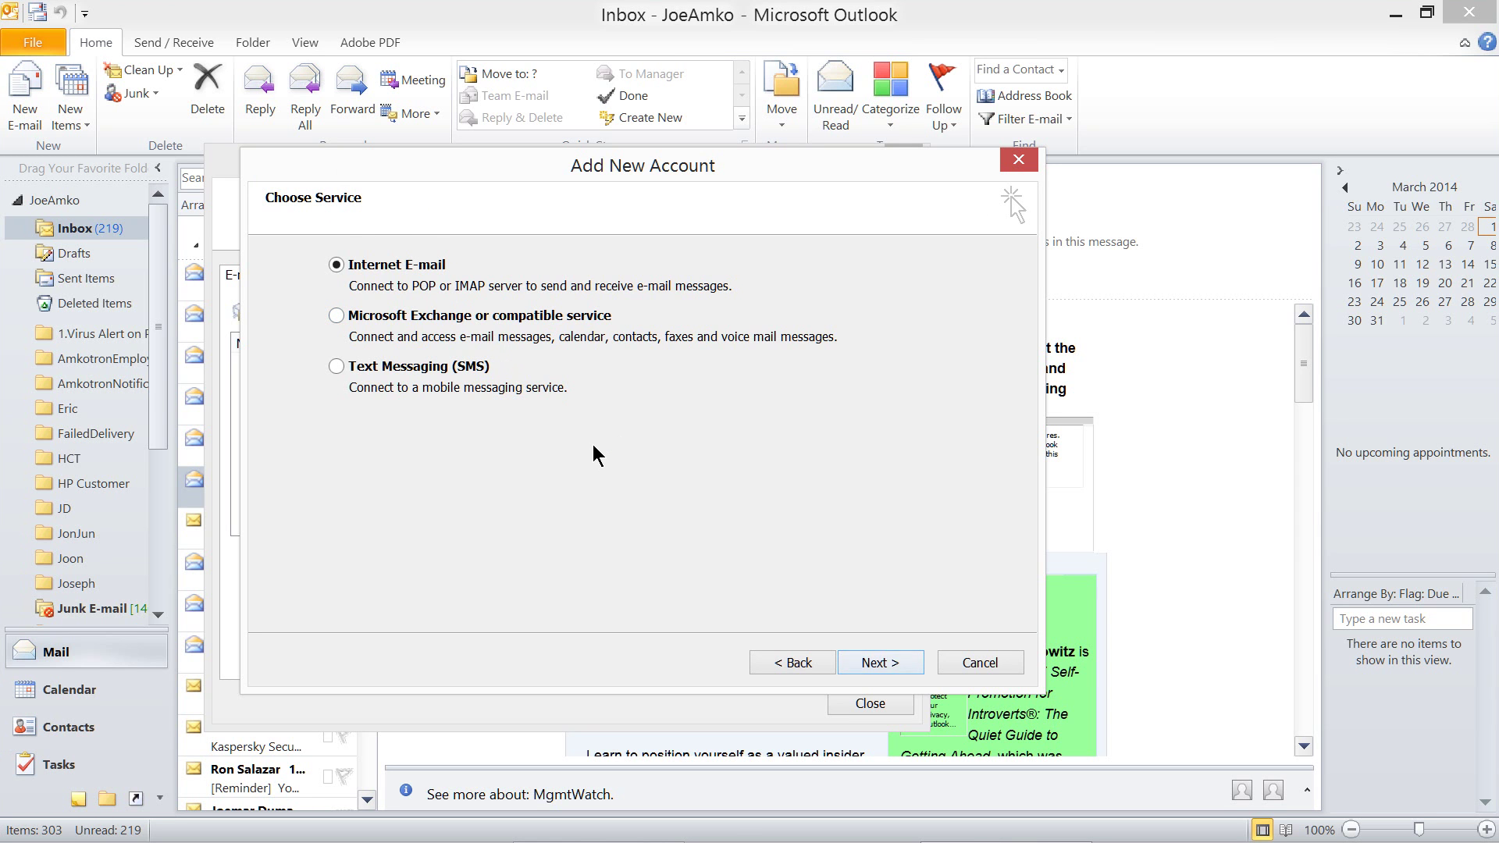
pyautogui.press('Return')
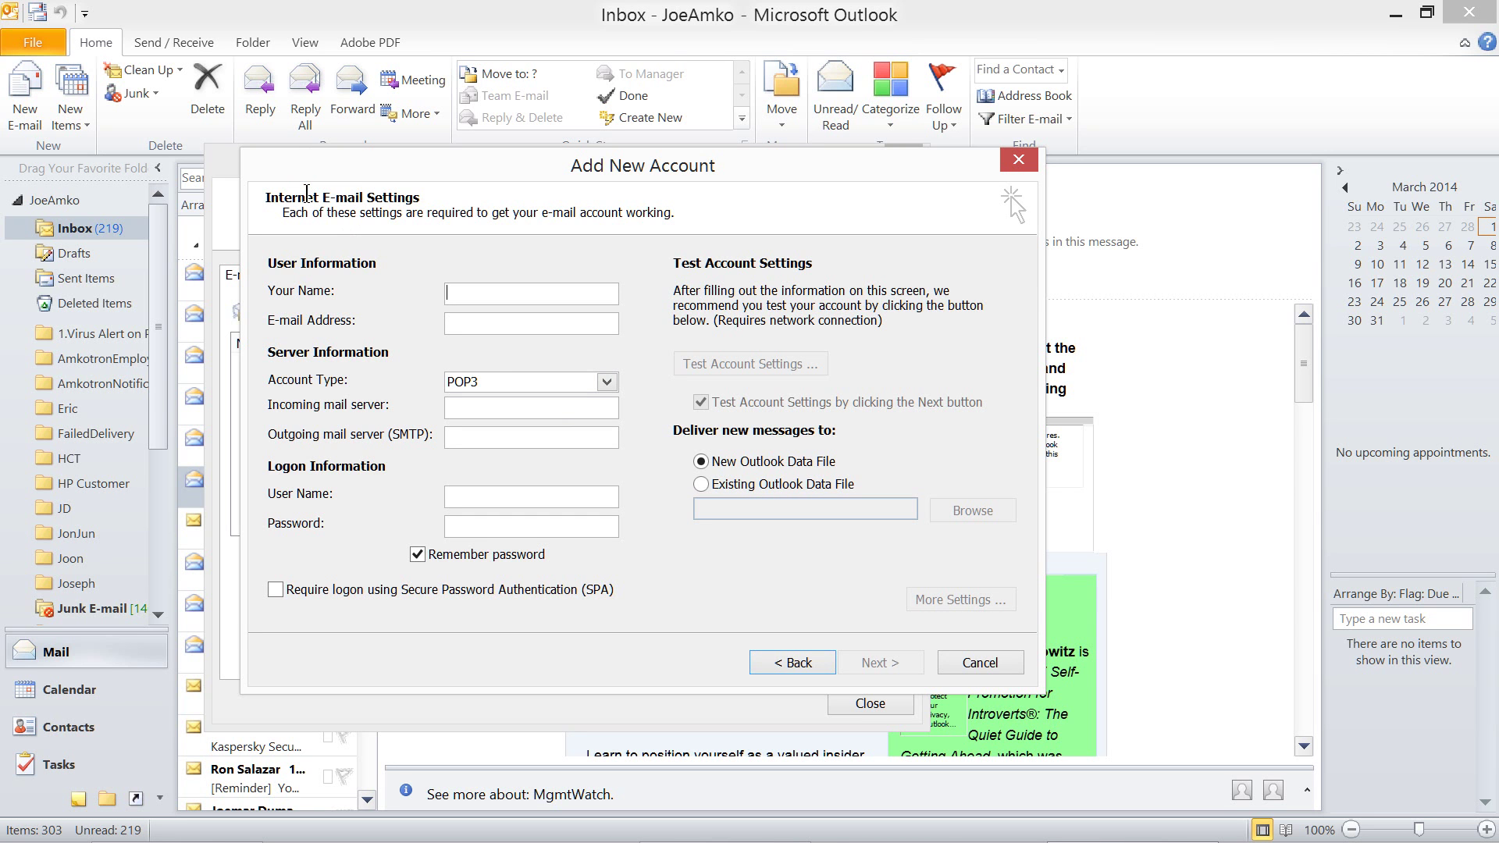
# Enter the account holder's name and e-mail address in the new account's user information
pyautogui.write('Me Test')
pyautogui.press('Tab')
pyautogui.hotkey('ctrl', 'v')
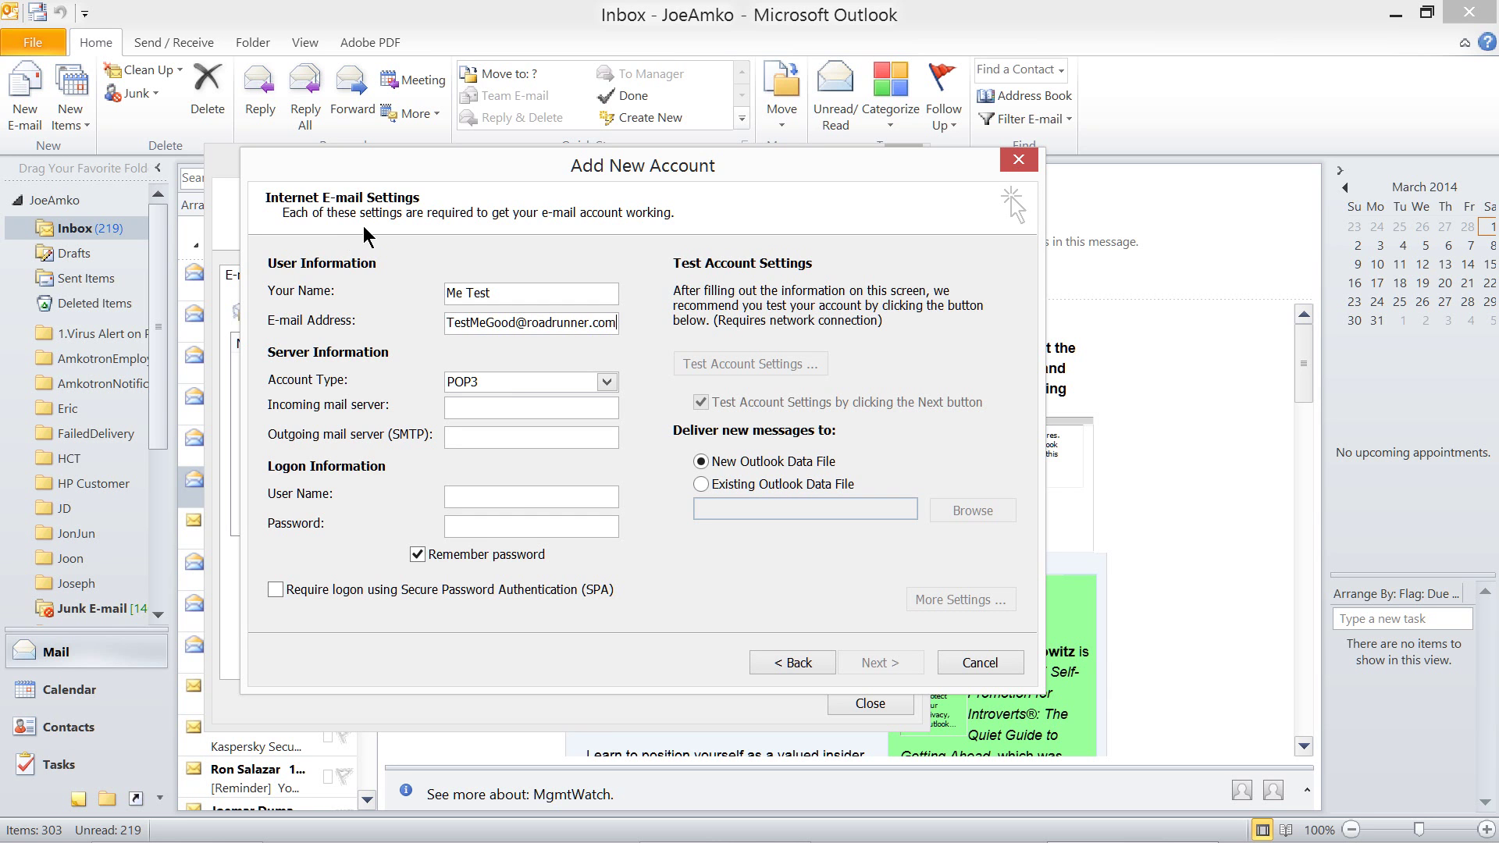
# Set the new POP3 account's incoming mail server to pop-server.socal.rr.com and select that entry's full text
pyautogui.press('Tab')
pyautogui.press('Tab')
pyautogui.click(332, 274)
pyautogui.write('pop-server.socal.rr.com')
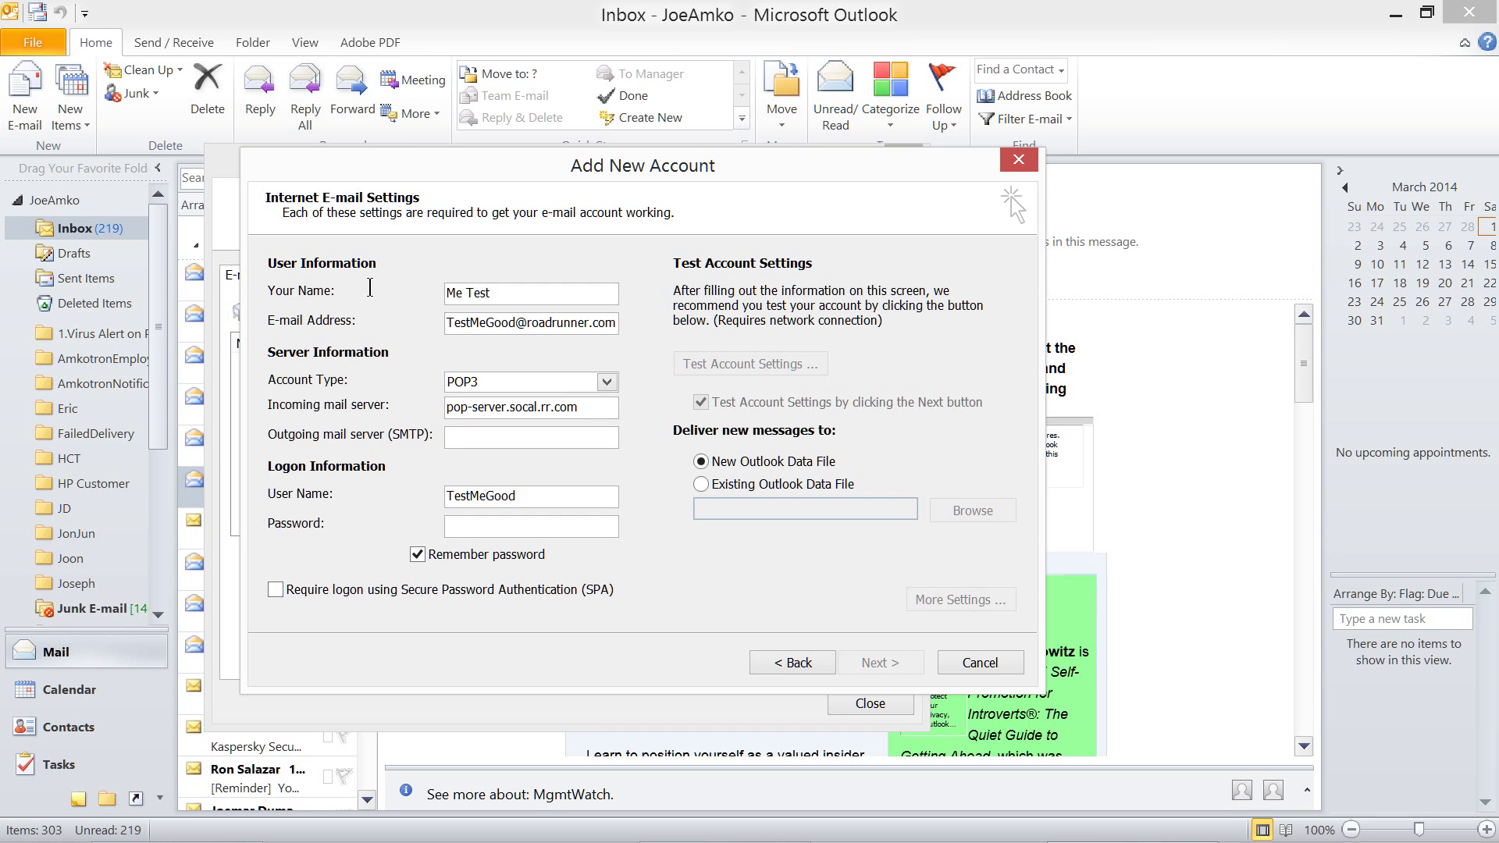
pyautogui.moveTo(588, 404); pyautogui.dragTo(437, 406)
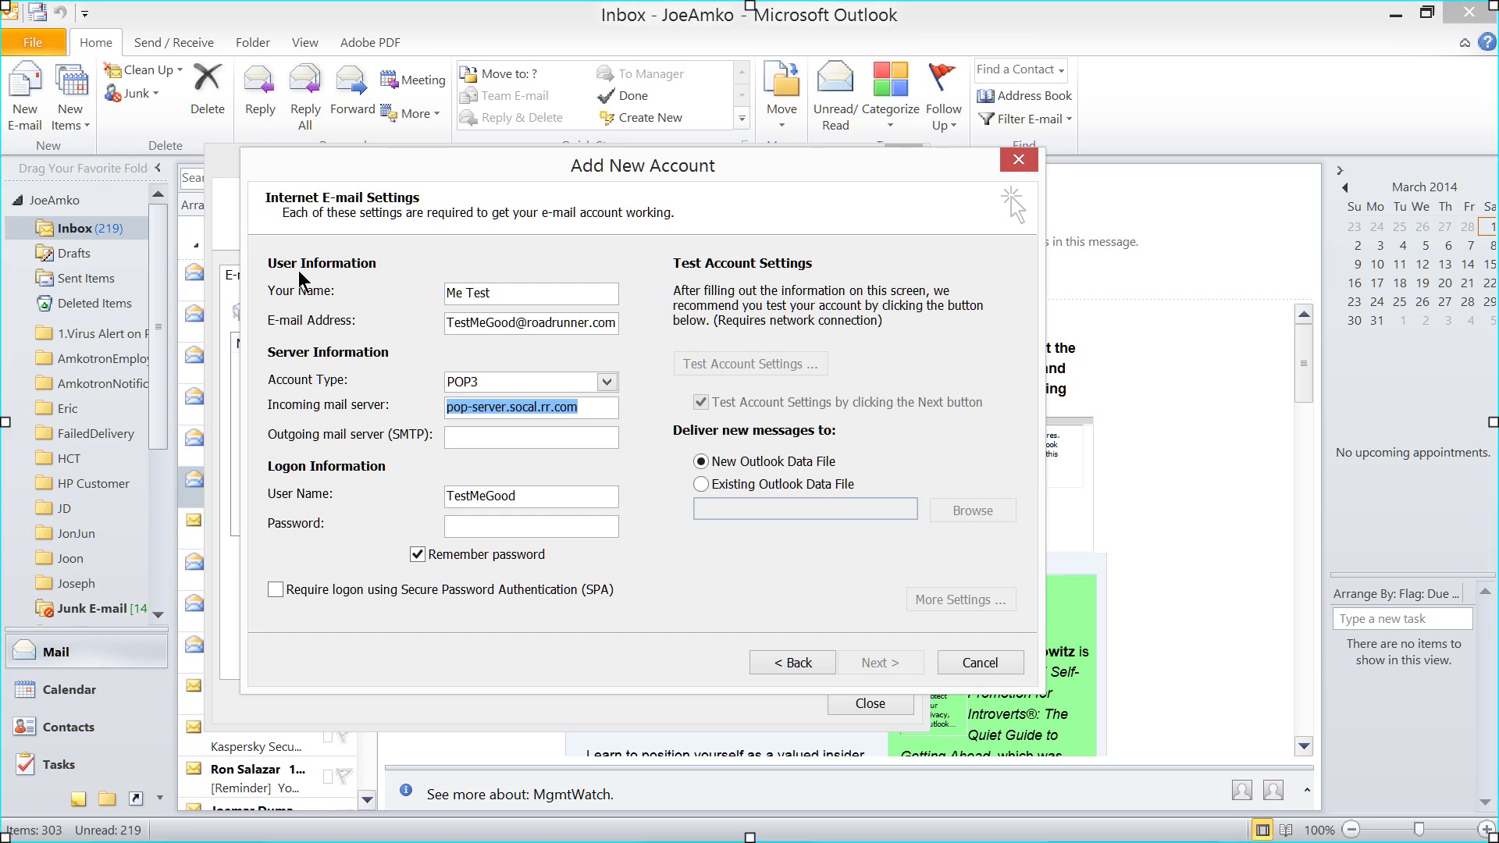
# Set the new account's outgoing mail server (SMTP) to smtp-server.socal.rr.com
pyautogui.press('Tab')
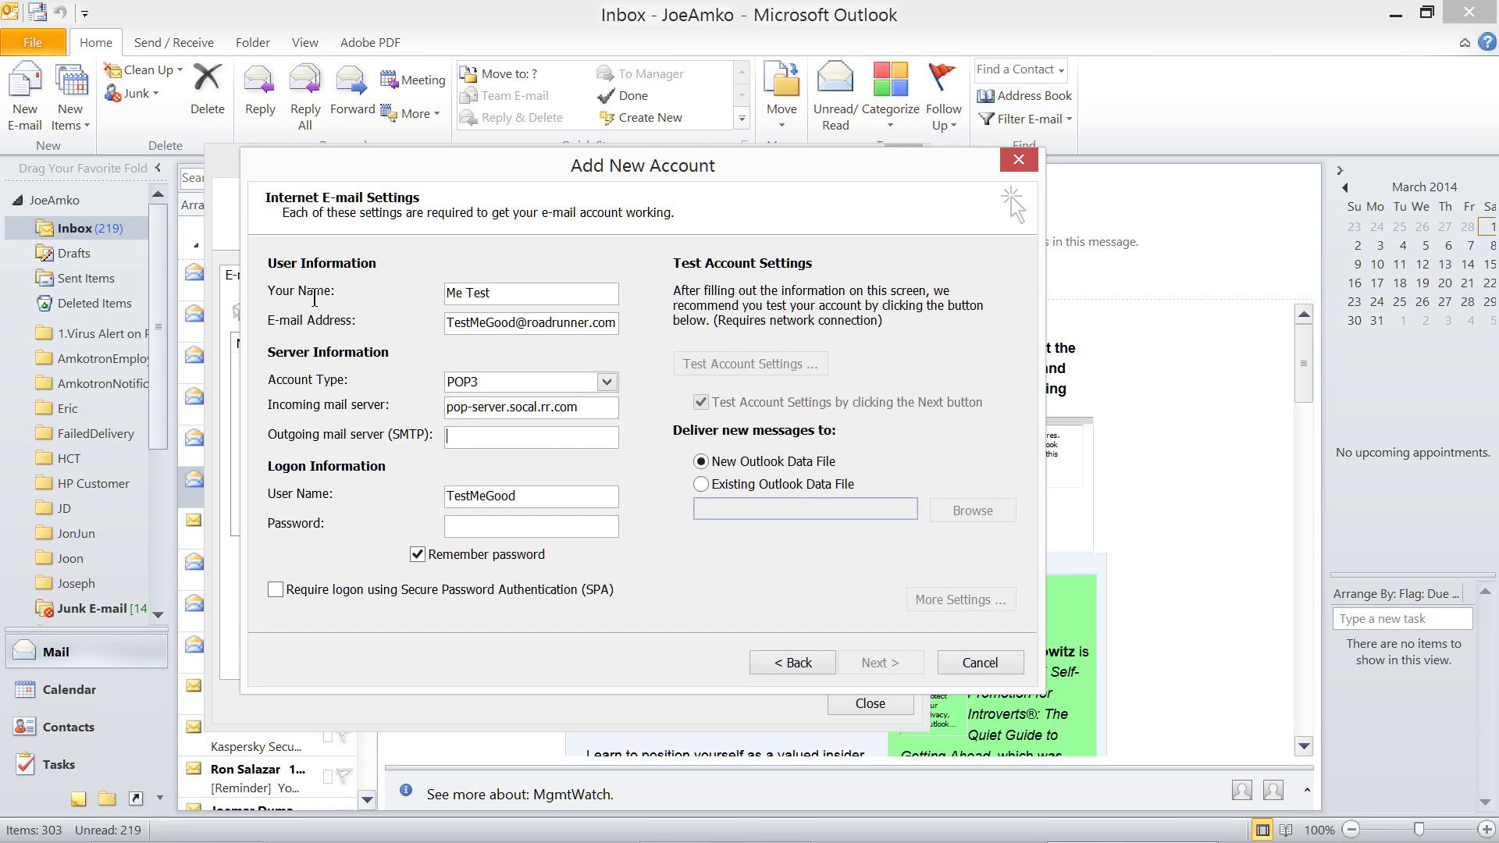
pyautogui.write('smtp-server.socal.rr.com')
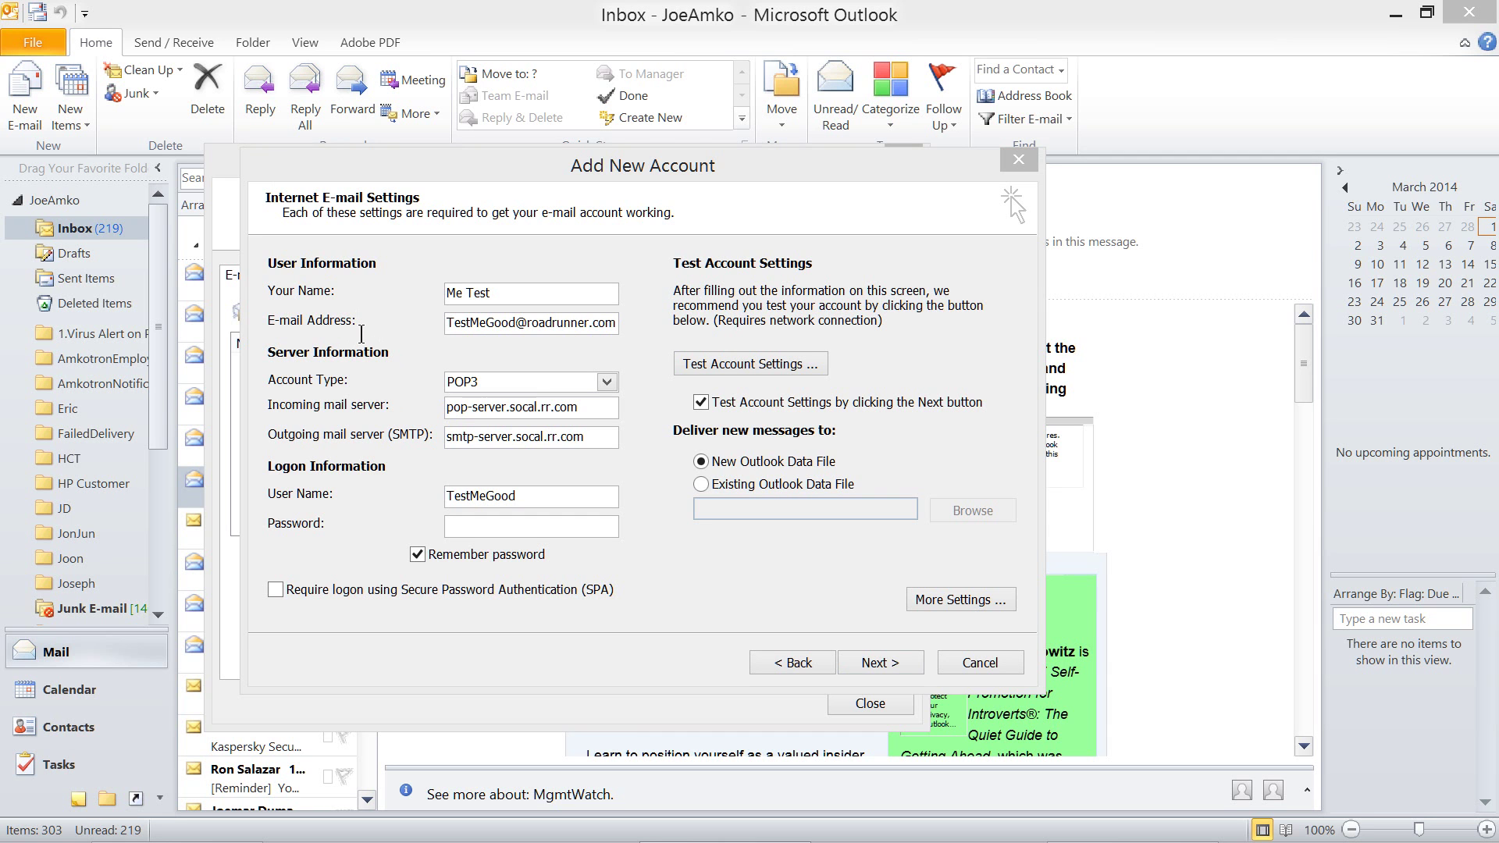
pyautogui.click(361, 334)
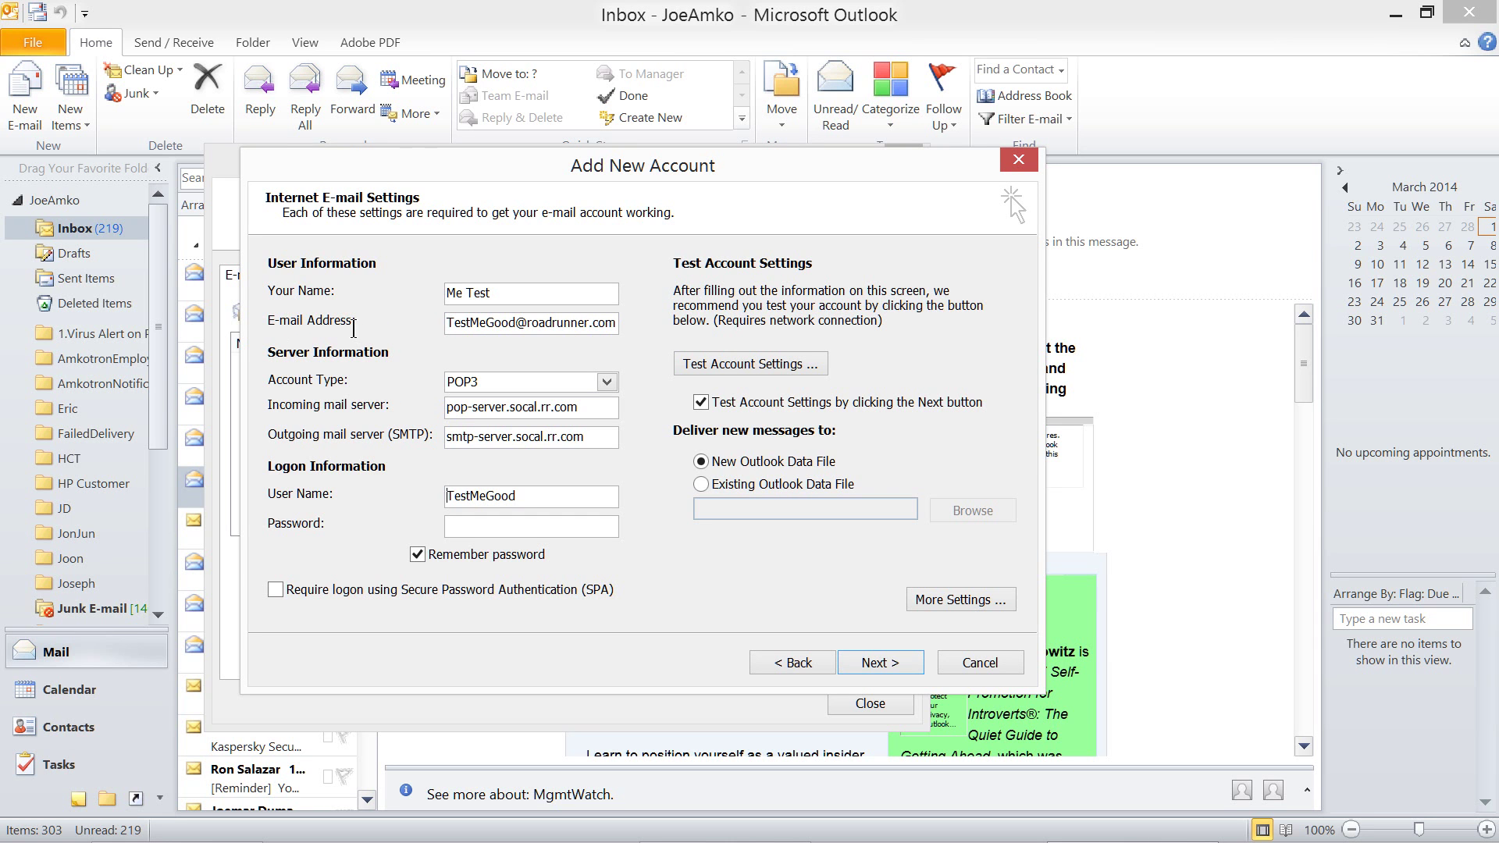
# Replace the logon user name with the full e-mail address and enter the account password
pyautogui.press('Tab')
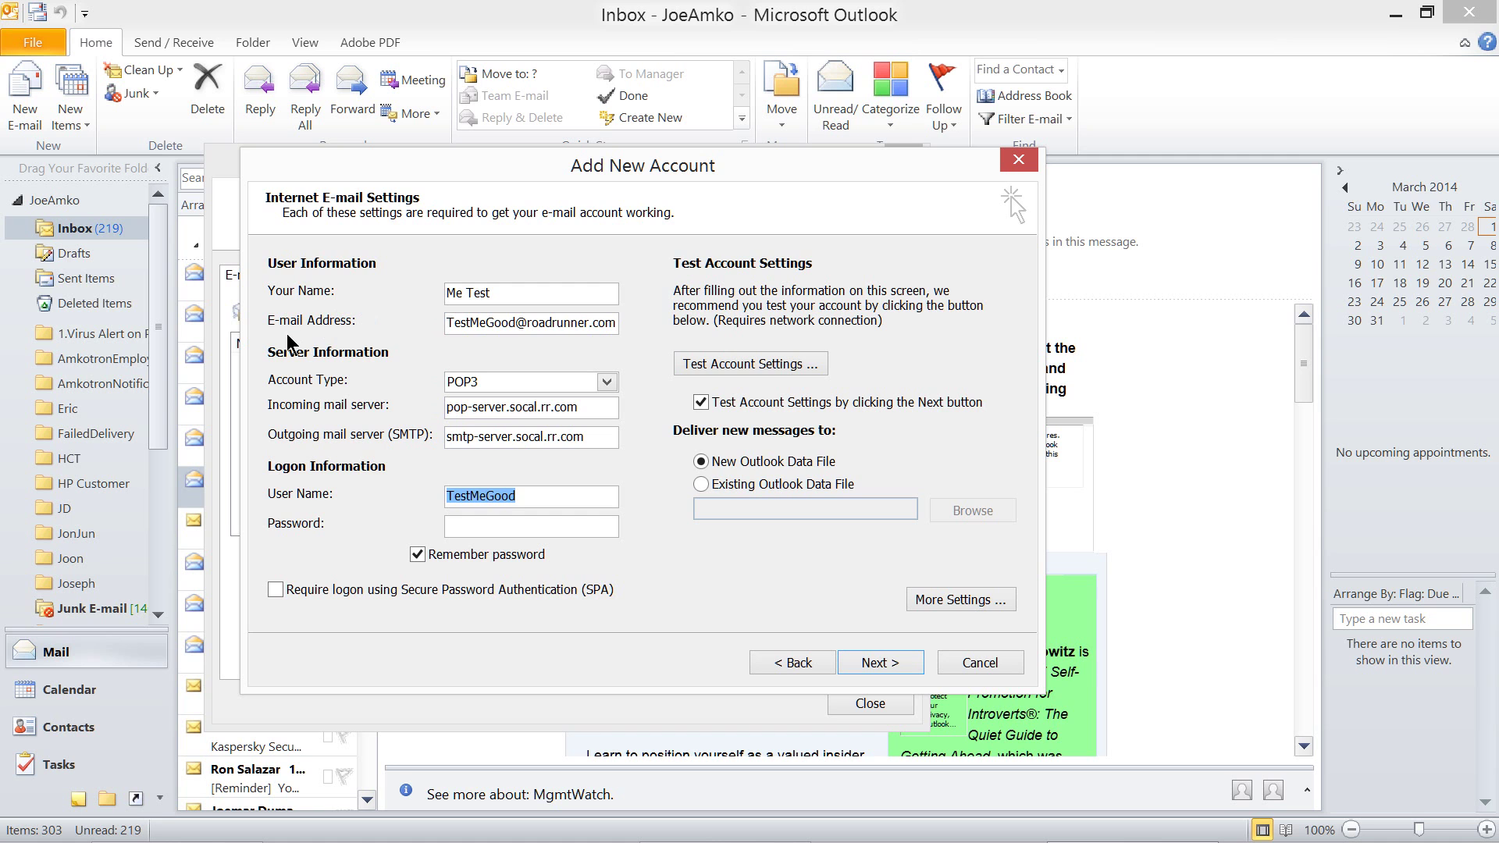
pyautogui.hotkey('ctrl', 'v')
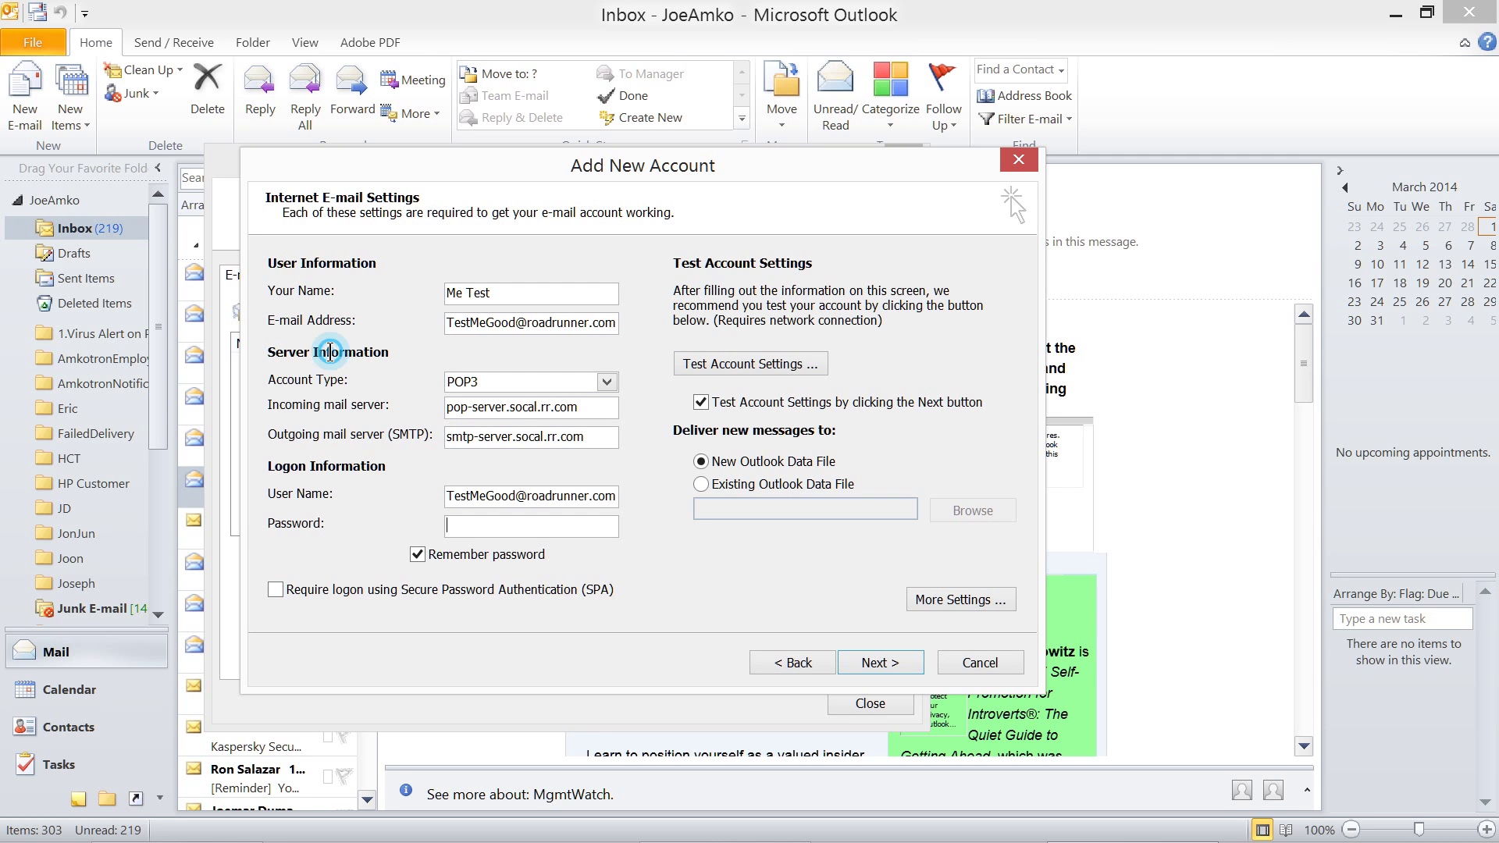
pyautogui.write('*********')
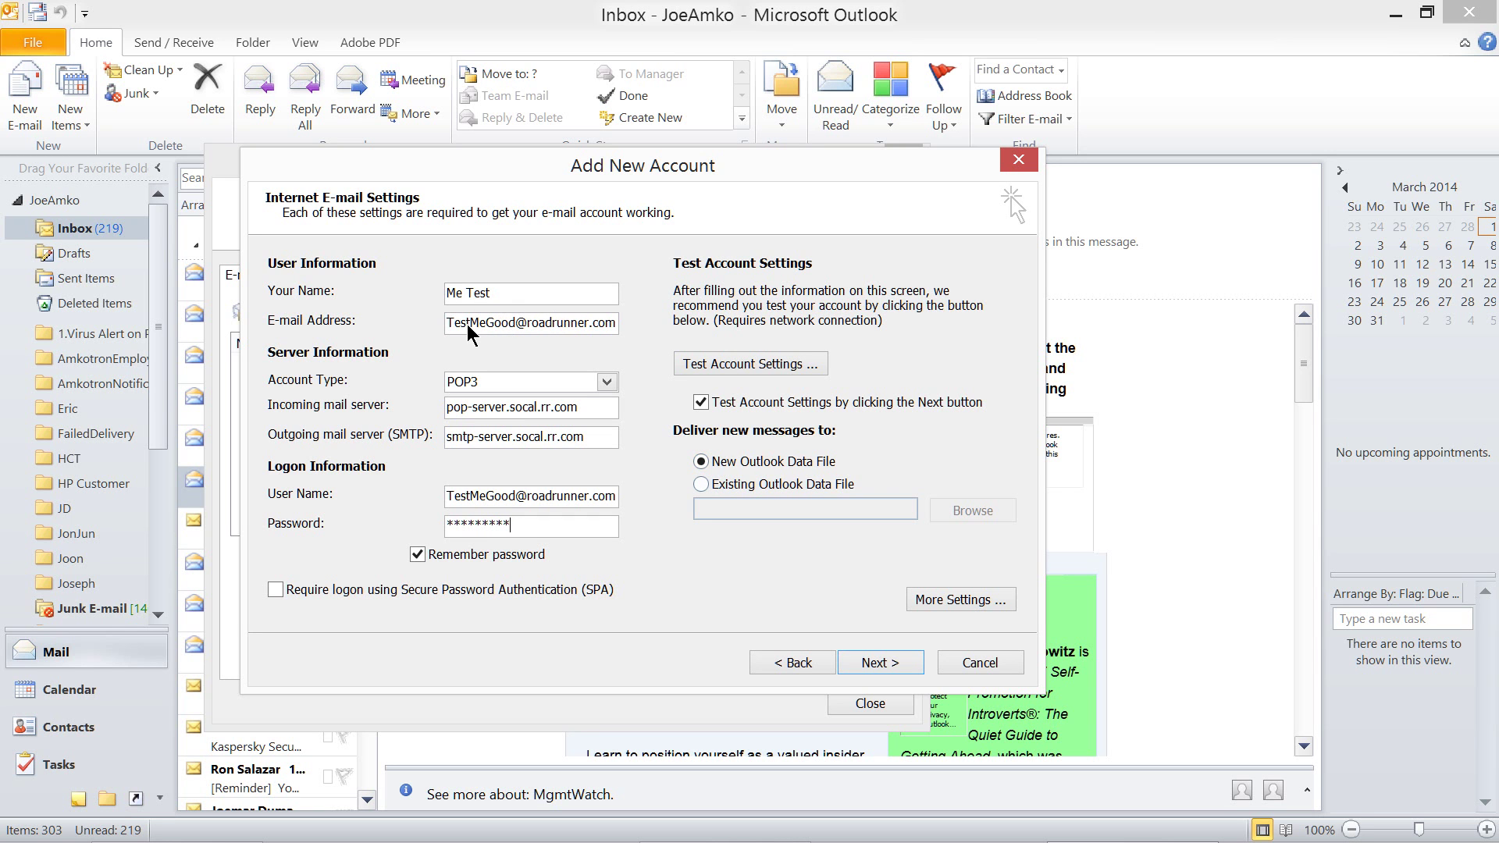
# Browse the existing Outlook data files as a delivery location, cancel, and restore delivery to a new Outlook data file
pyautogui.click(701, 484)
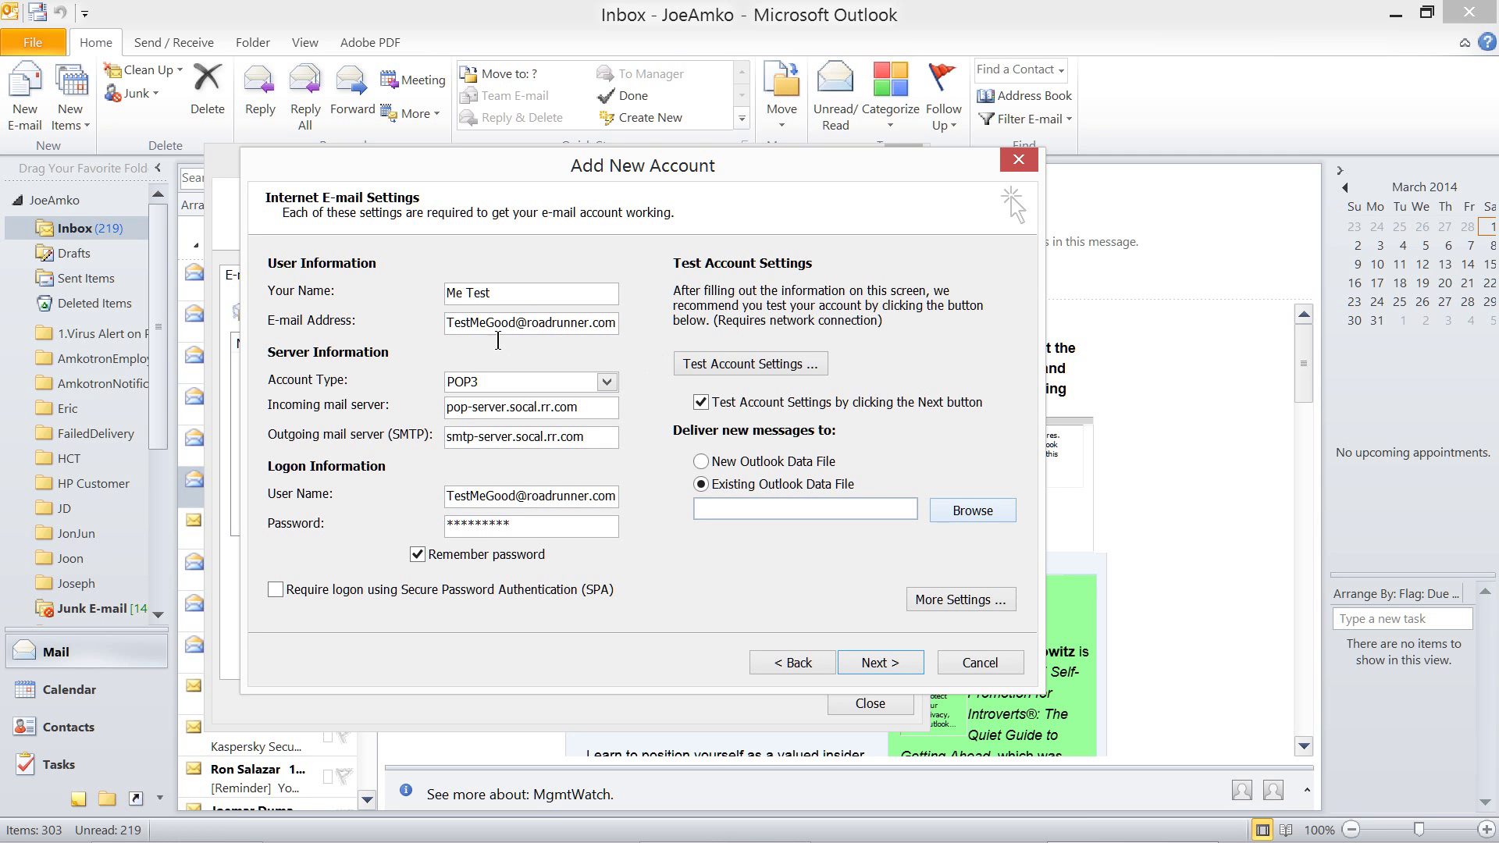
pyautogui.click(968, 513)
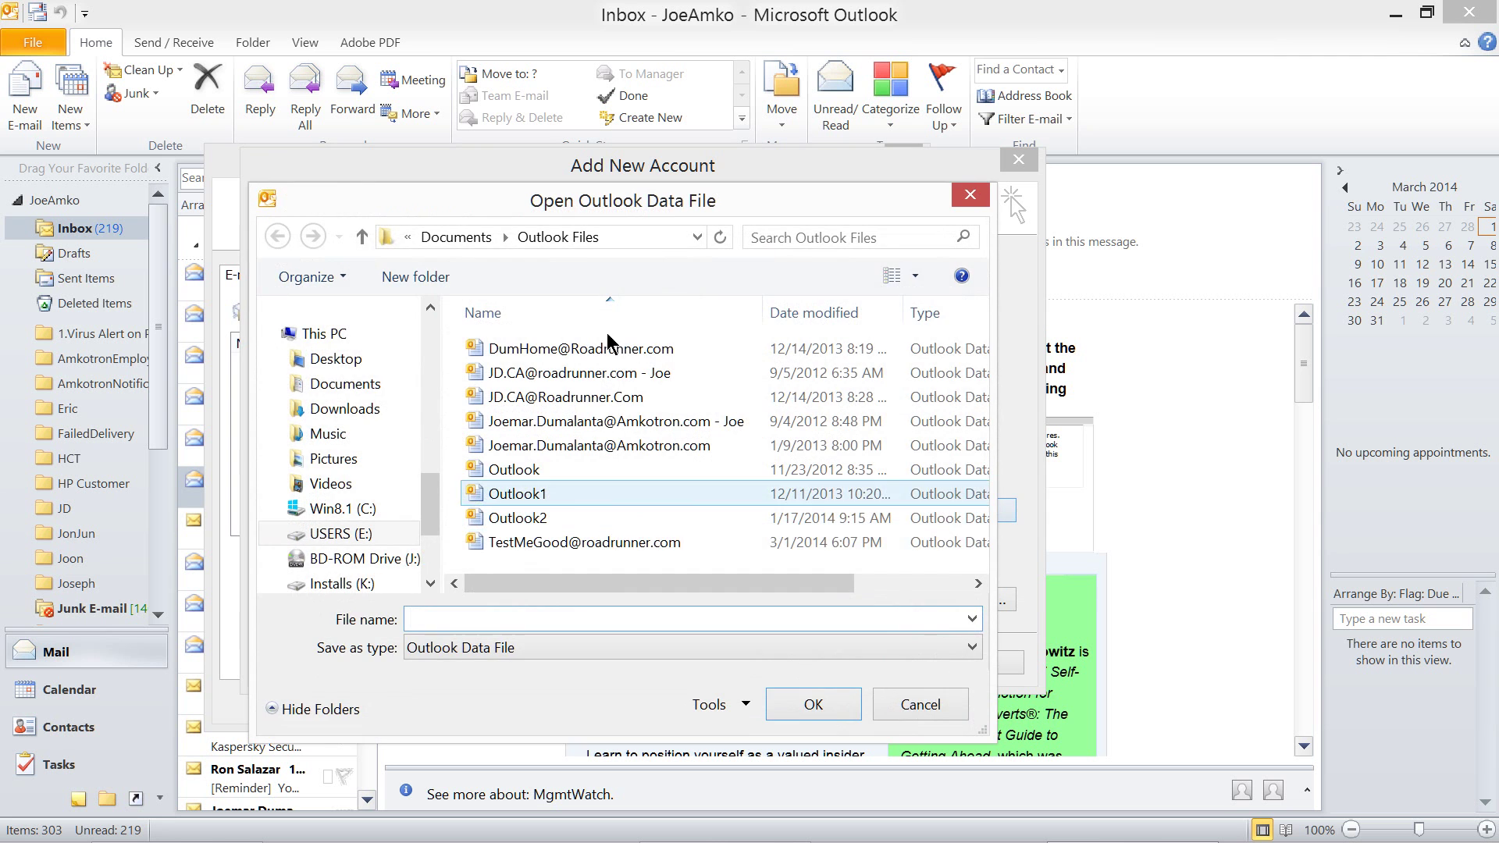
pyautogui.press('Escape')
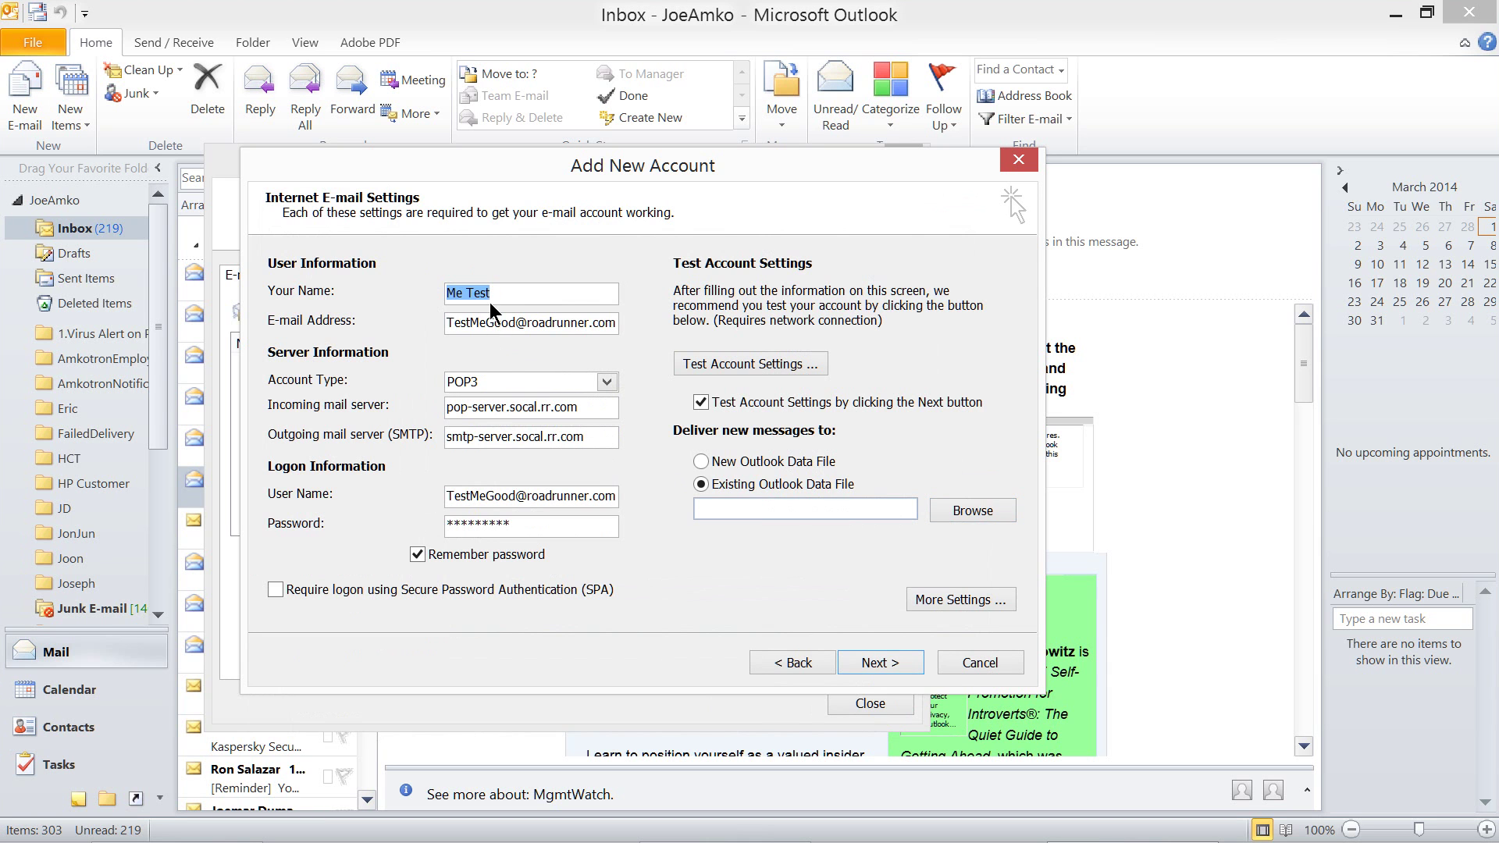
pyautogui.hotkey('alt', 'w')
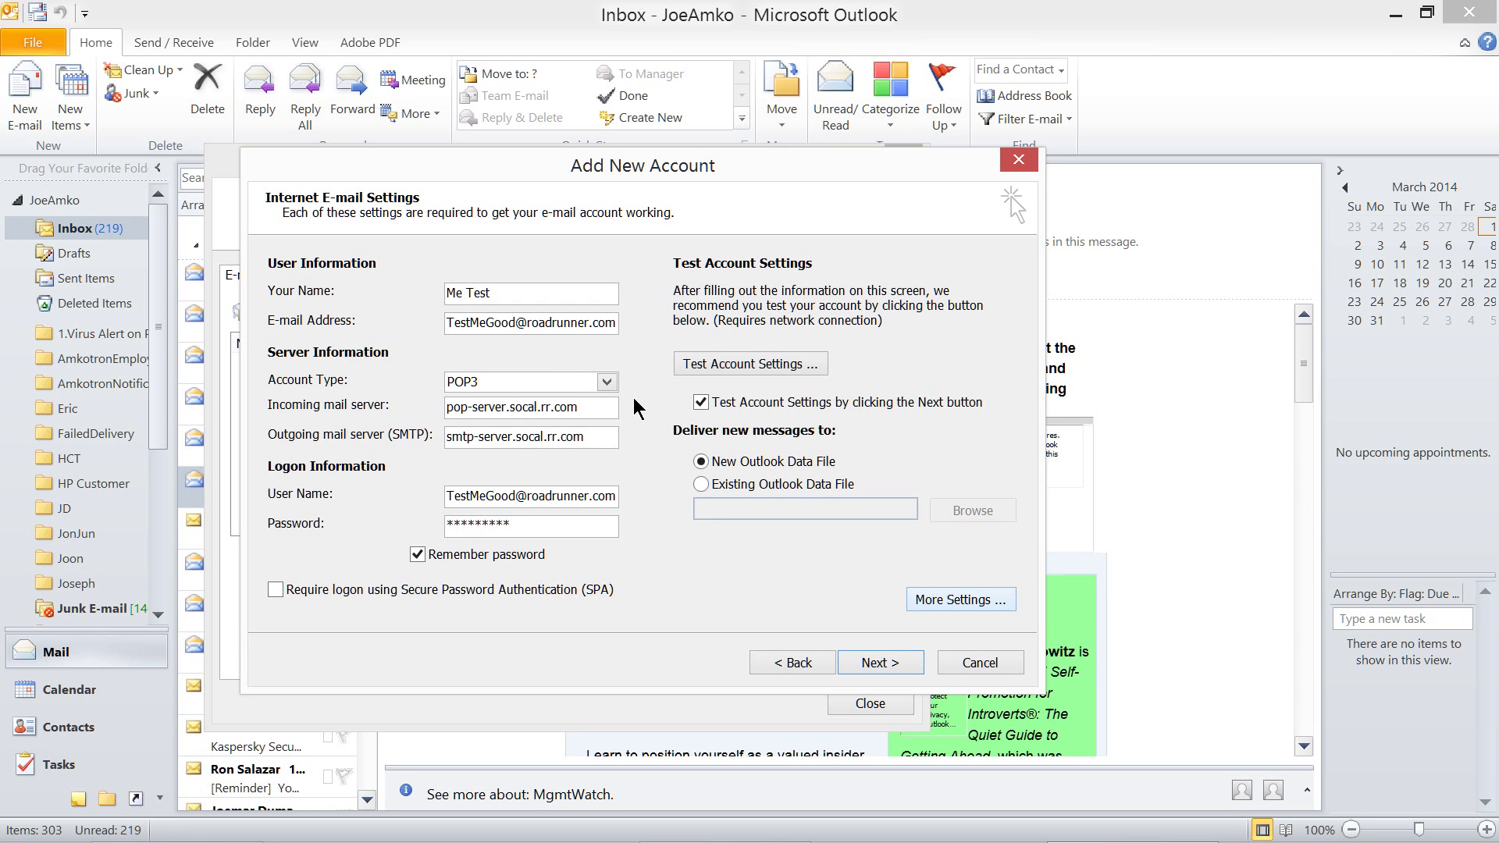
# Open the account's additional Internet e-mail settings and go through the general, outgoing server, connection and advanced options
pyautogui.hotkey('alt', 'm')
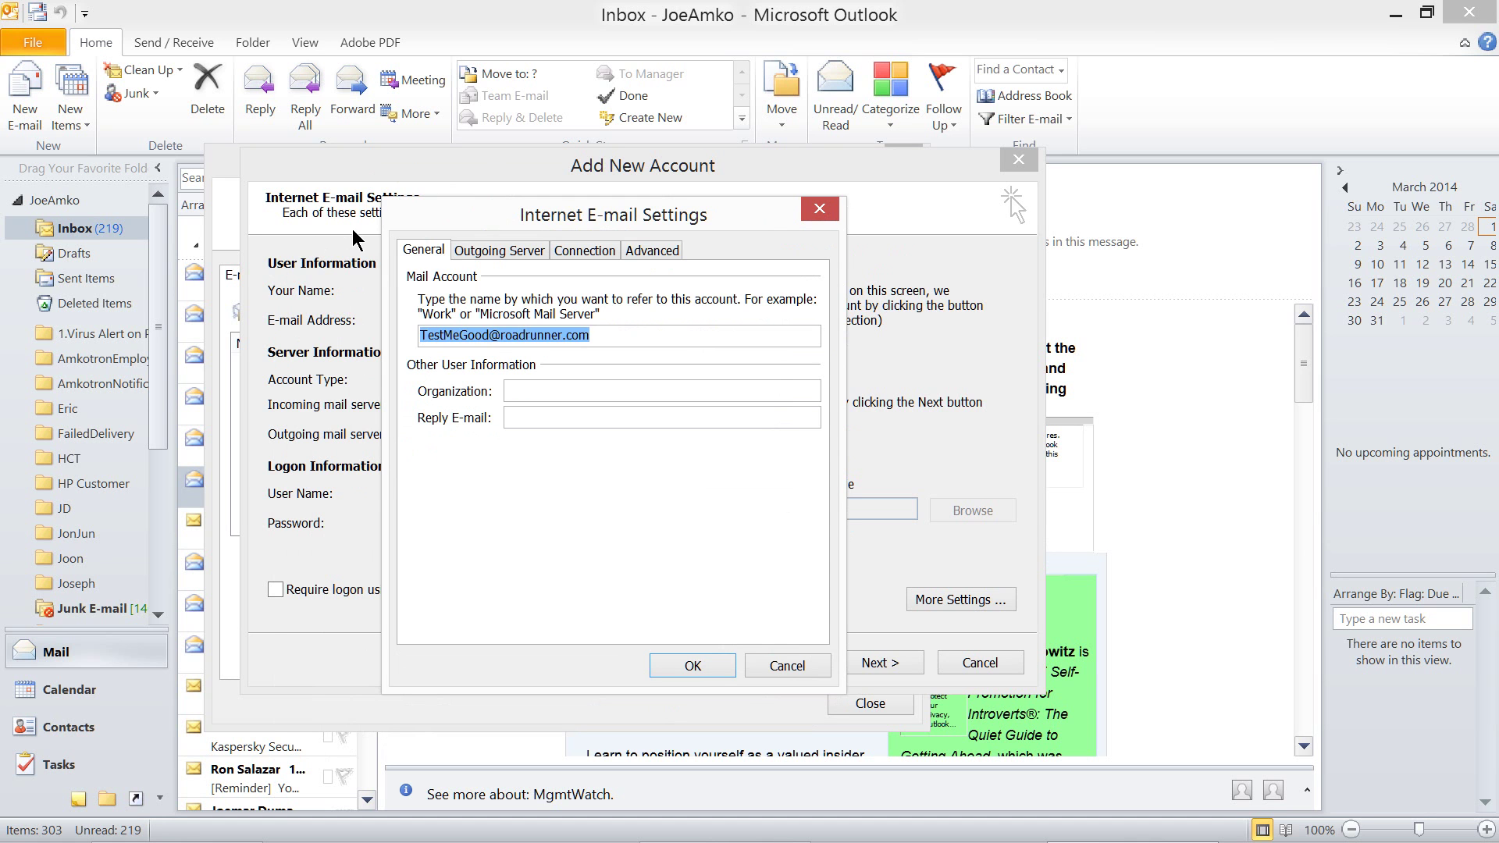
pyautogui.hotkey('ctrl', 'Tab')
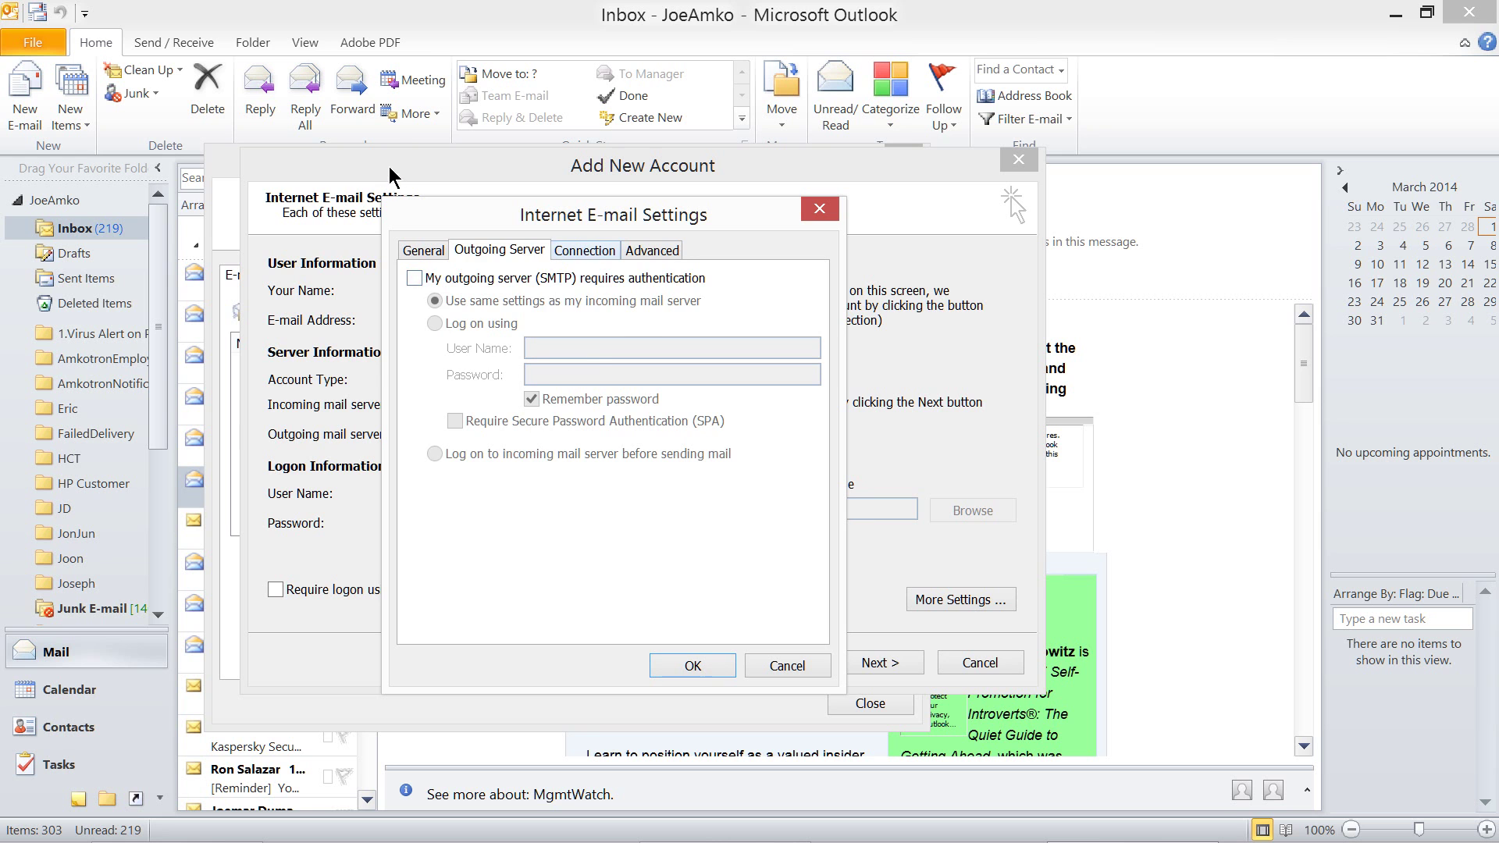
pyautogui.click(584, 249)
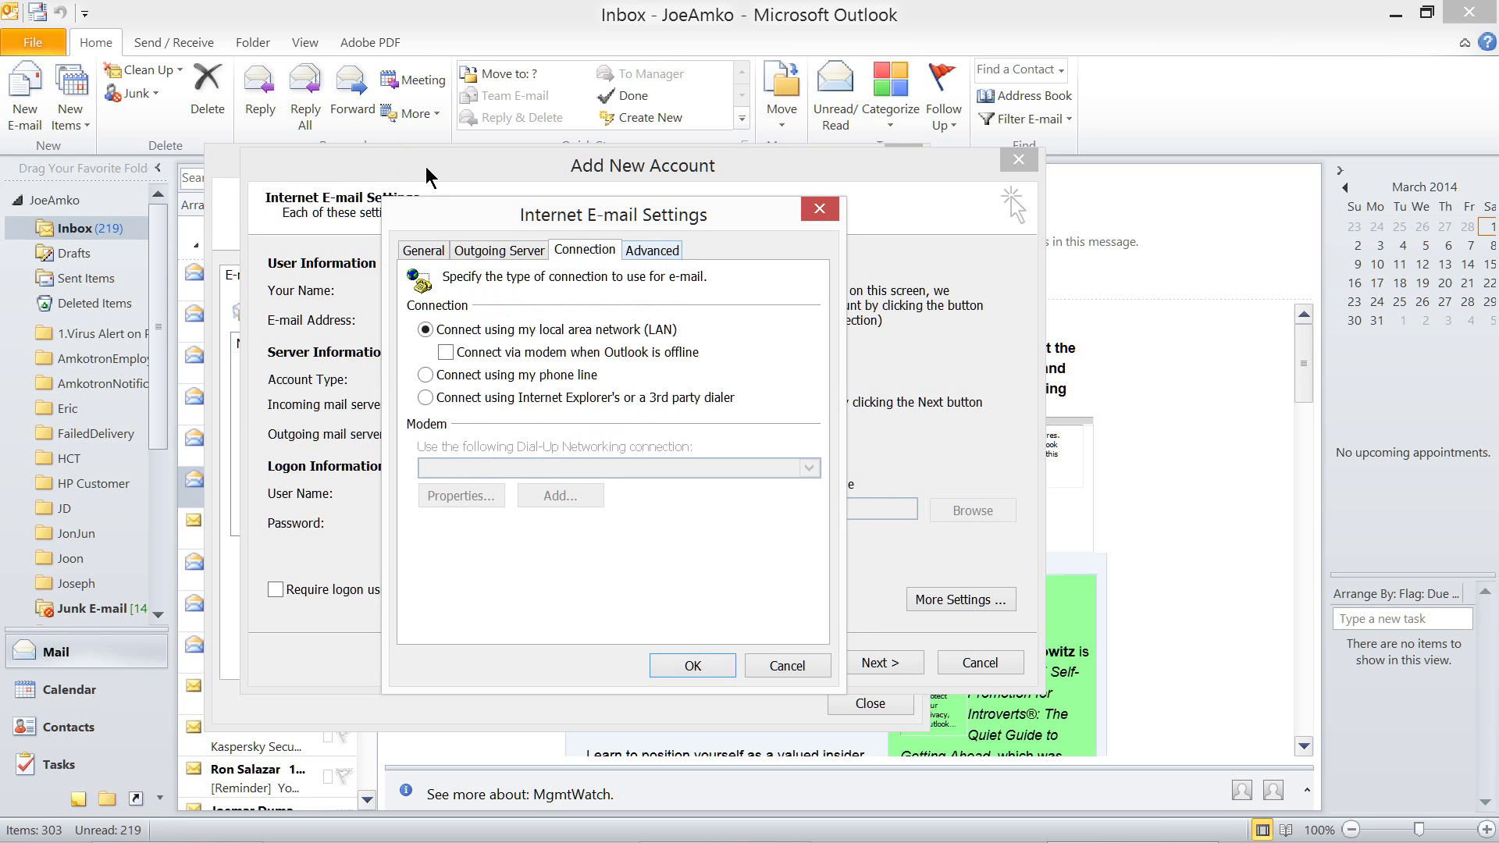
pyautogui.click(652, 250)
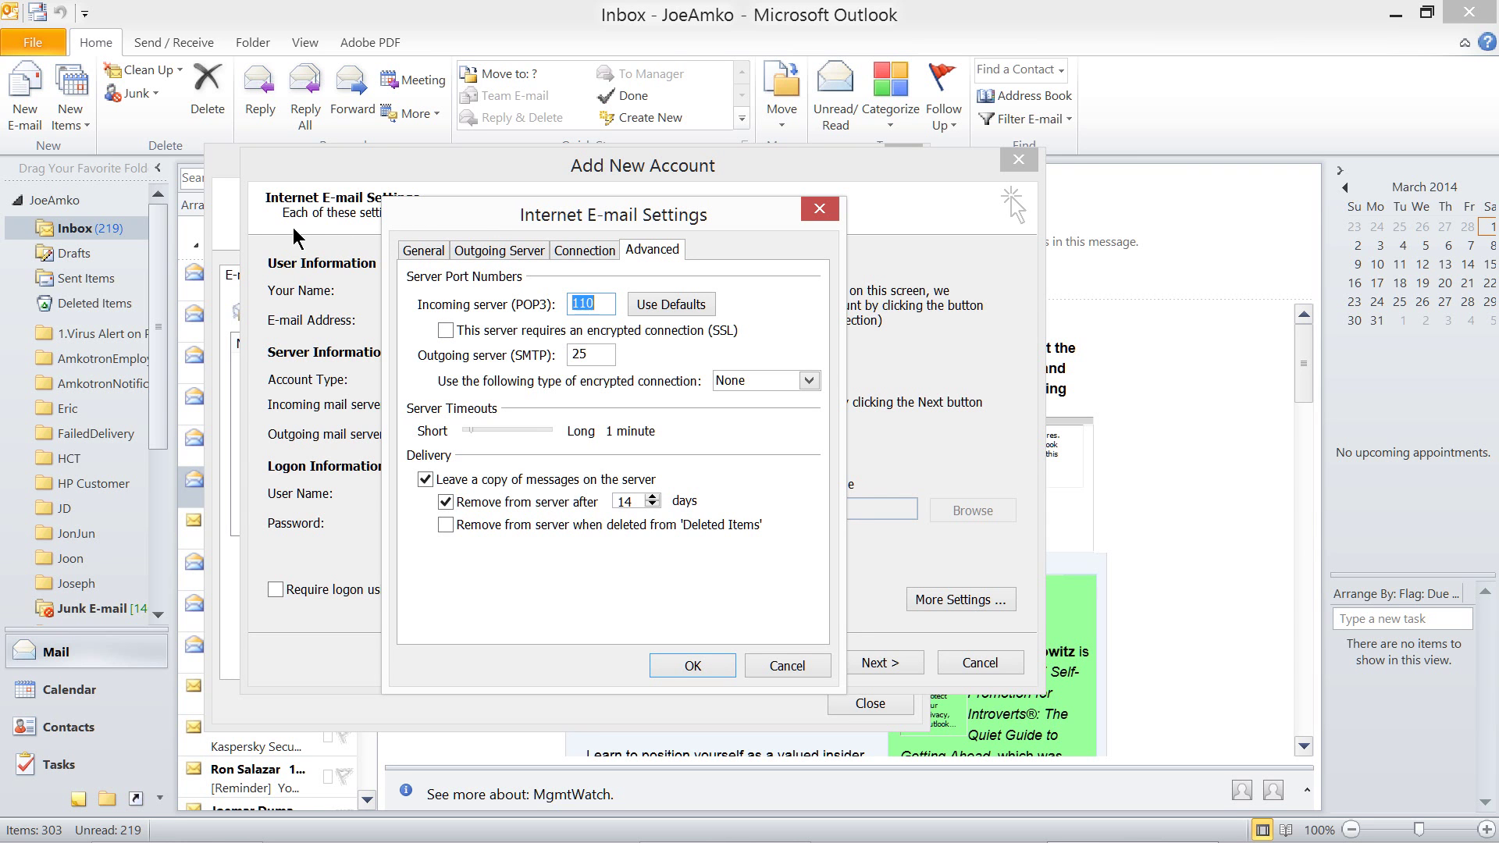
# Try requiring SSL for the incoming server and Auto encryption for the outgoing server, and revert both to no encryption
pyautogui.click(446, 329)
pyautogui.click(446, 330)
pyautogui.press('Down')
pyautogui.press('Down')
pyautogui.press('Up')
pyautogui.press('Down')
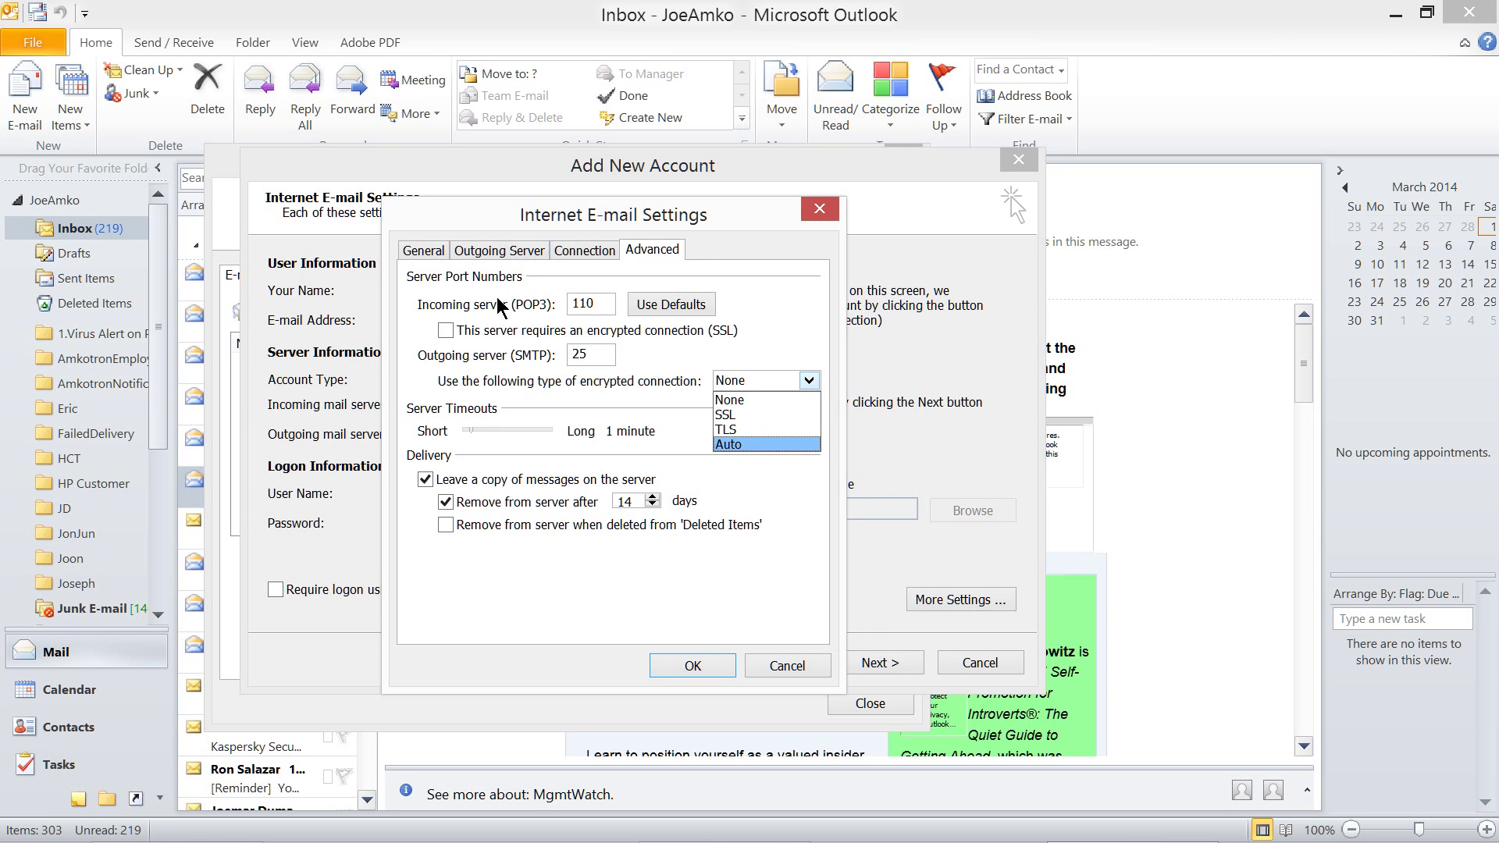
pyautogui.press('Return')
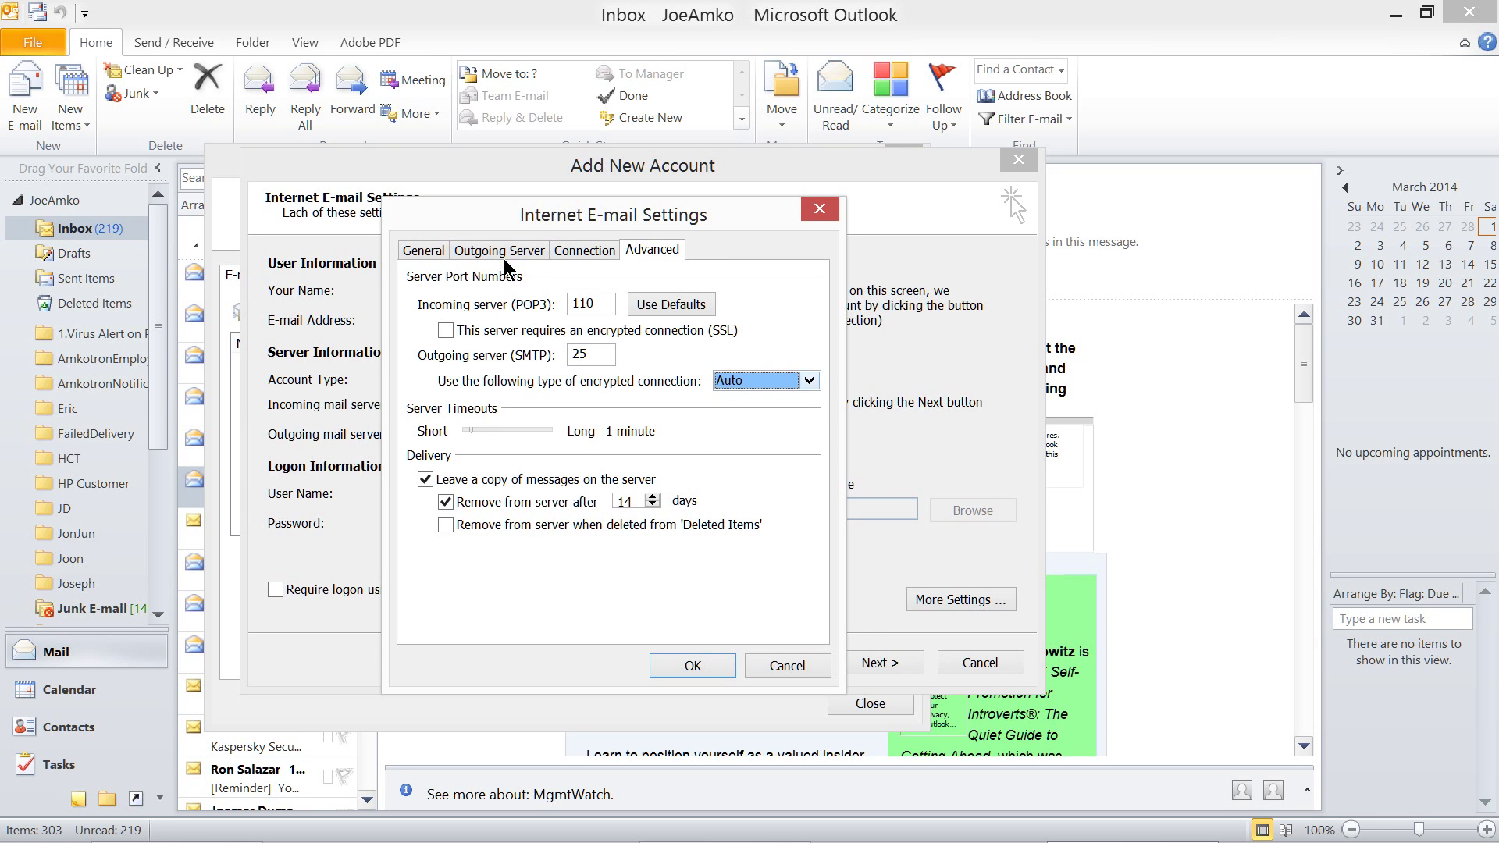
pyautogui.hotkey('alt', 'Down')
pyautogui.press('Up')
pyautogui.press('Up')
pyautogui.press('Up')
pyautogui.press('Return')
# Set message copies left on the server to be removed after 10 days and accept the additional settings
pyautogui.moveTo(441, 215); pyautogui.dragTo(414, 59)
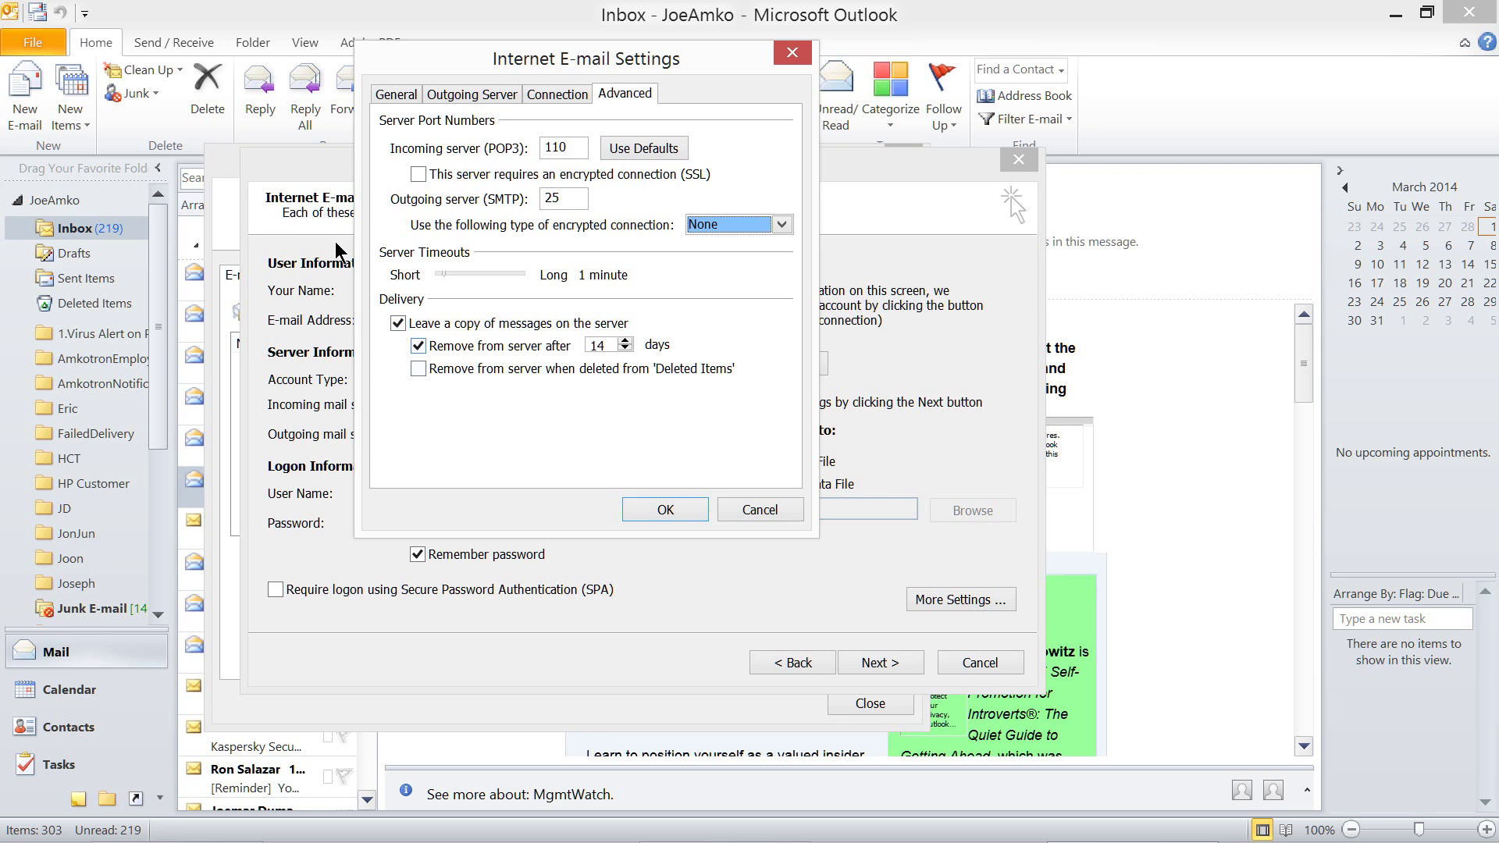
pyautogui.click(281, 229)
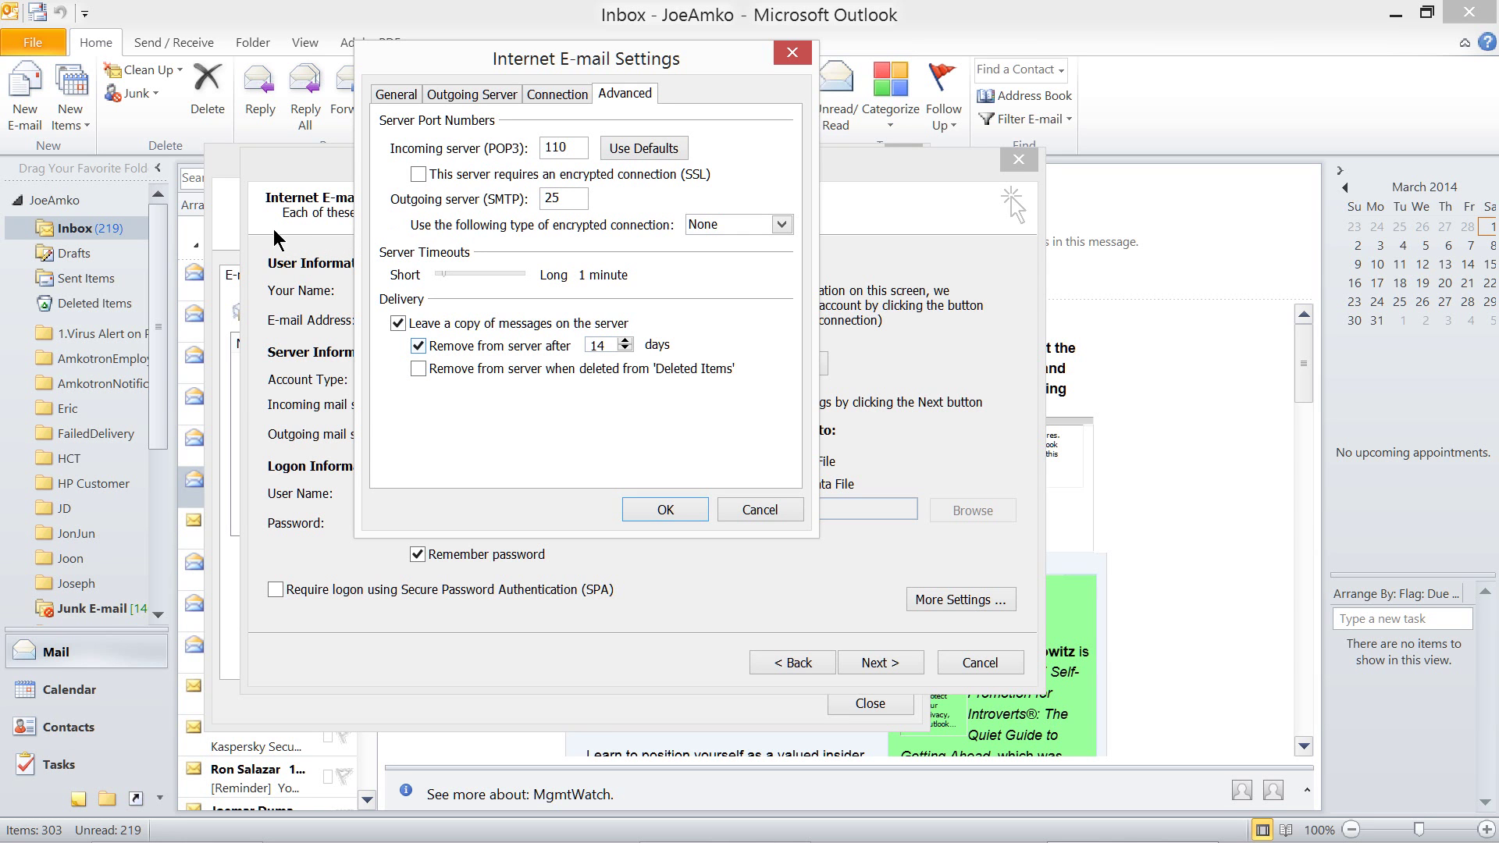
pyautogui.click(419, 345)
pyautogui.moveTo(431, 47); pyautogui.dragTo(515, 81)
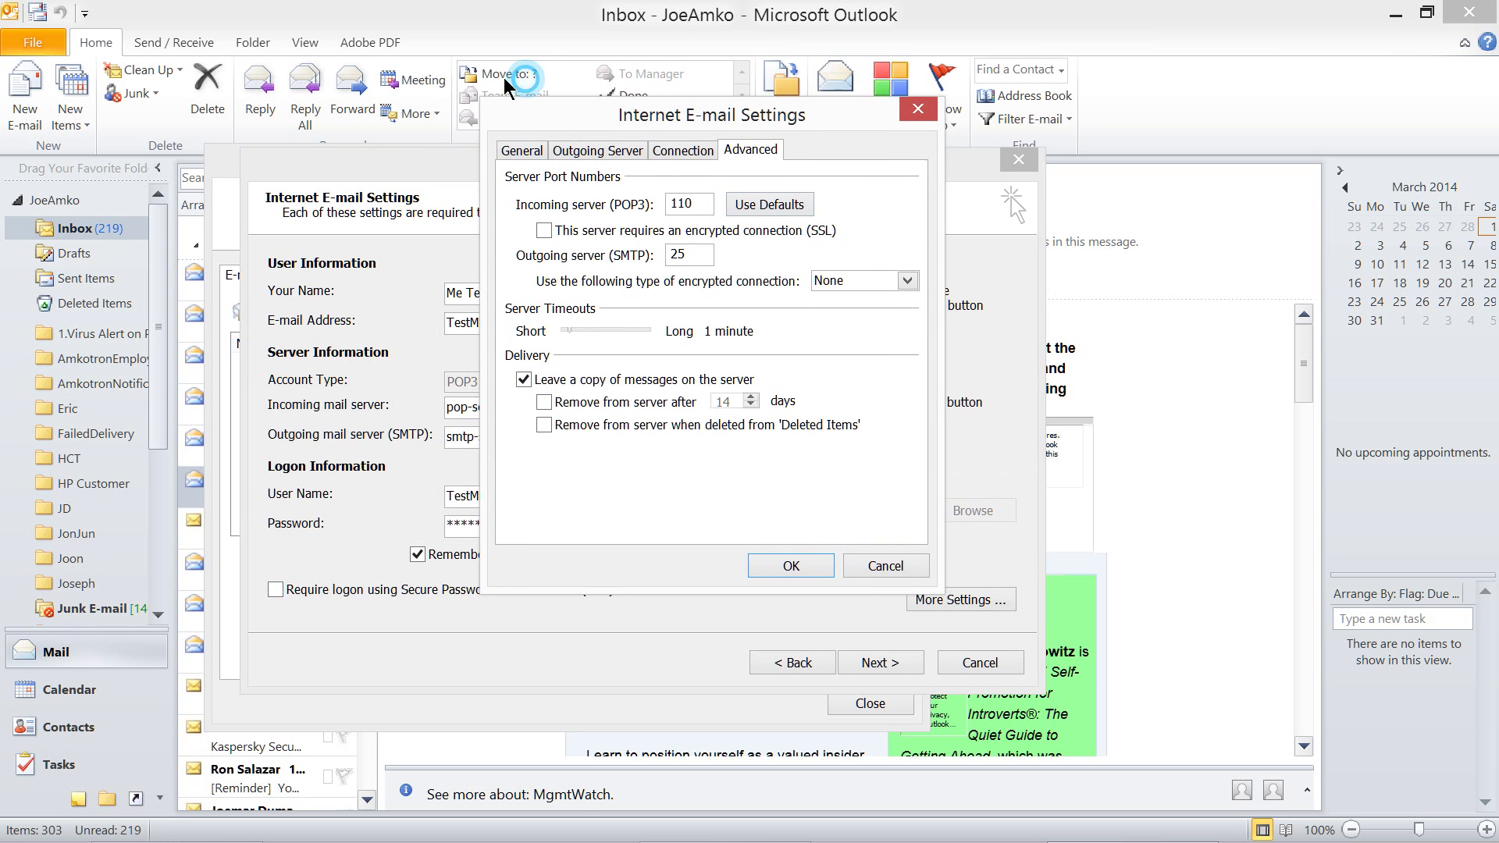
pyautogui.moveTo(527, 109); pyautogui.dragTo(345, 109)
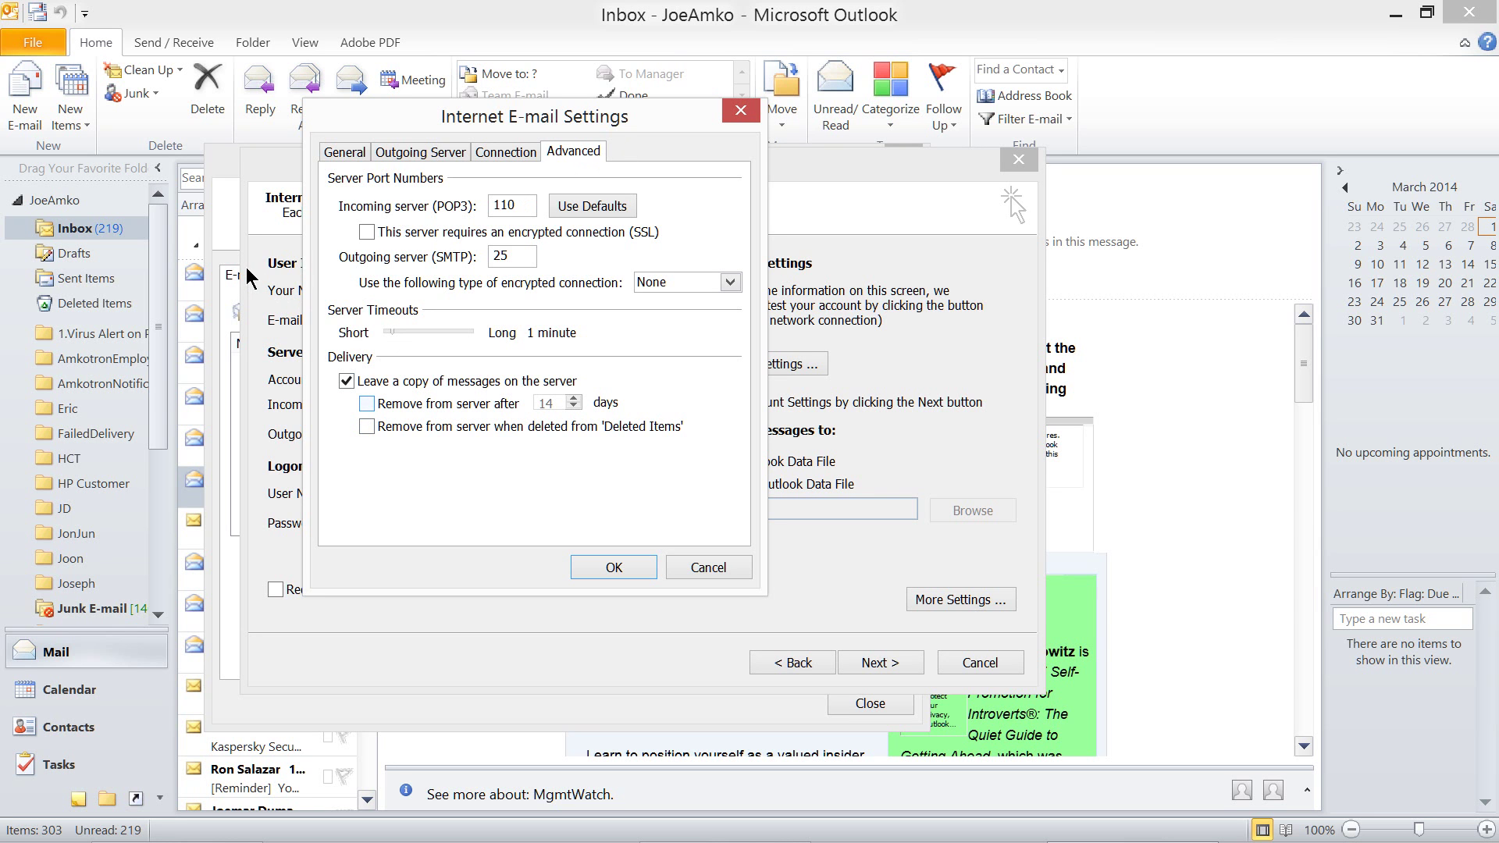
pyautogui.hotkey('alt', 'r')
pyautogui.press('Tab')
pyautogui.write('1')
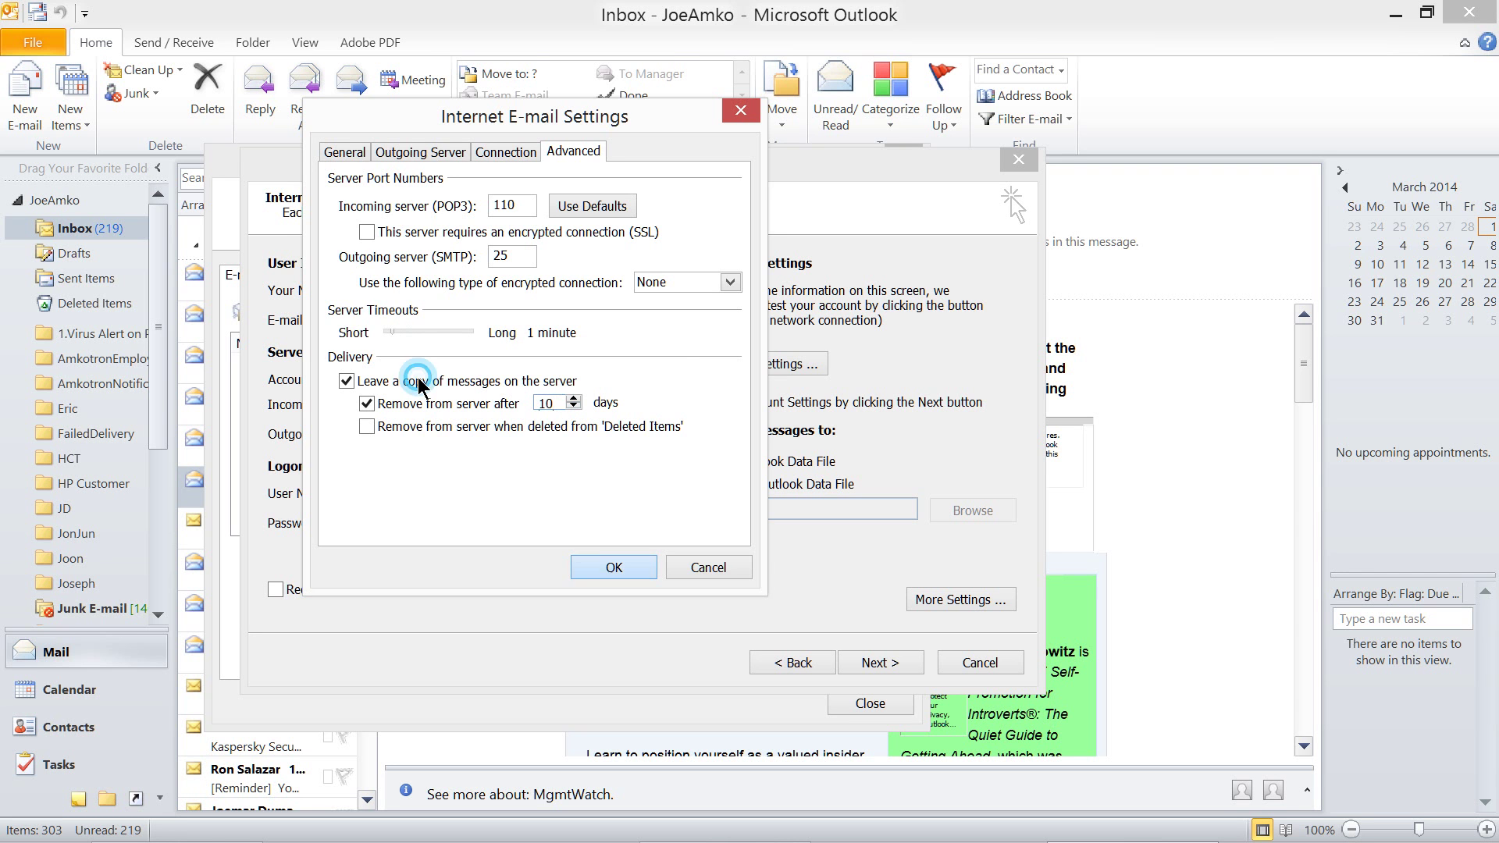
pyautogui.press('Return')
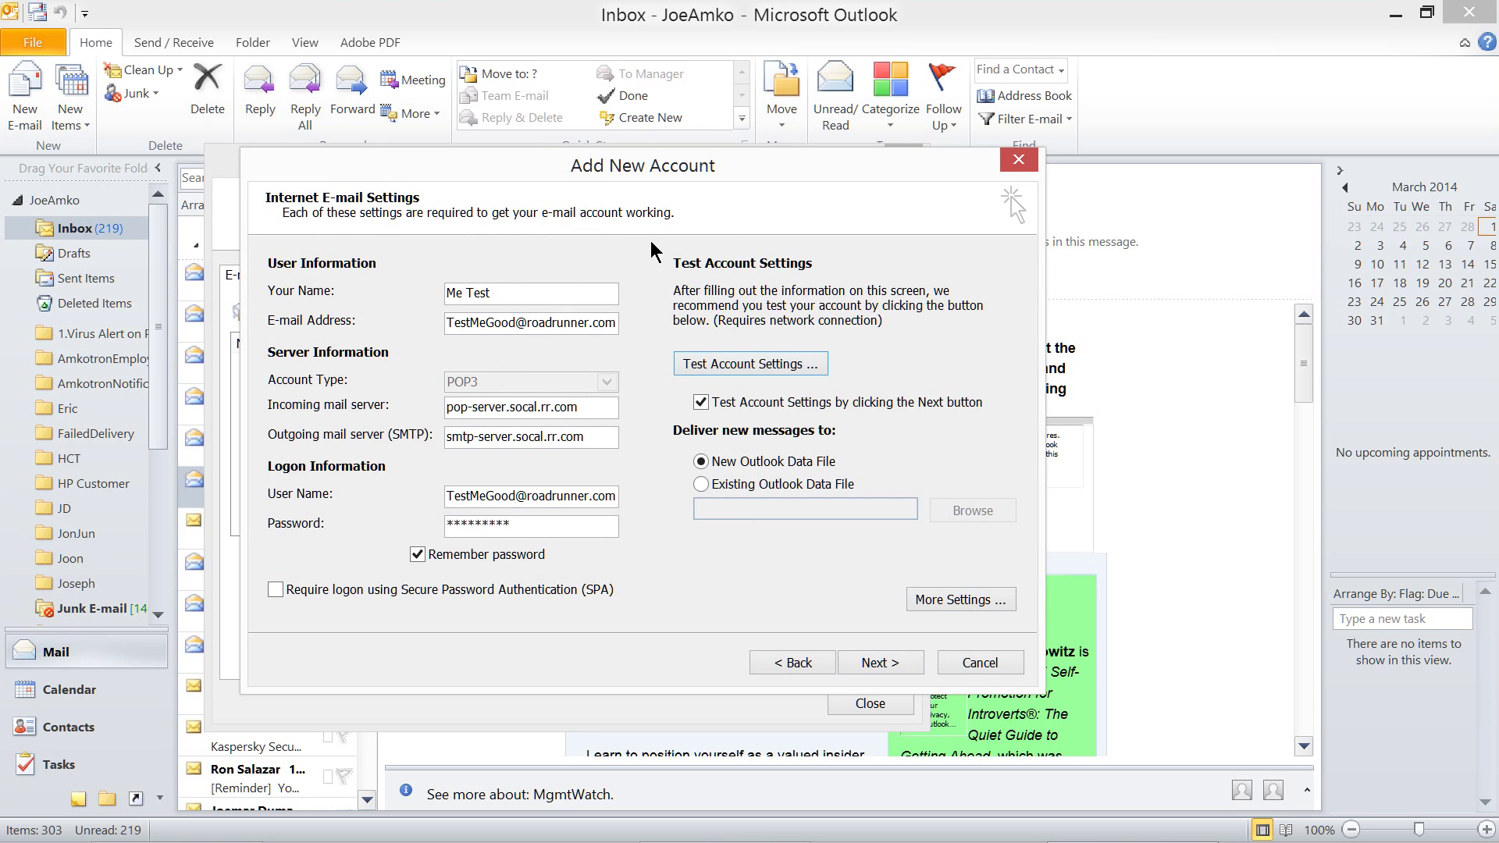
# Run the account settings test, close its results, and turn off automatic testing when proceeding to the next page
pyautogui.moveTo(581, 117); pyautogui.dragTo(550, 116)
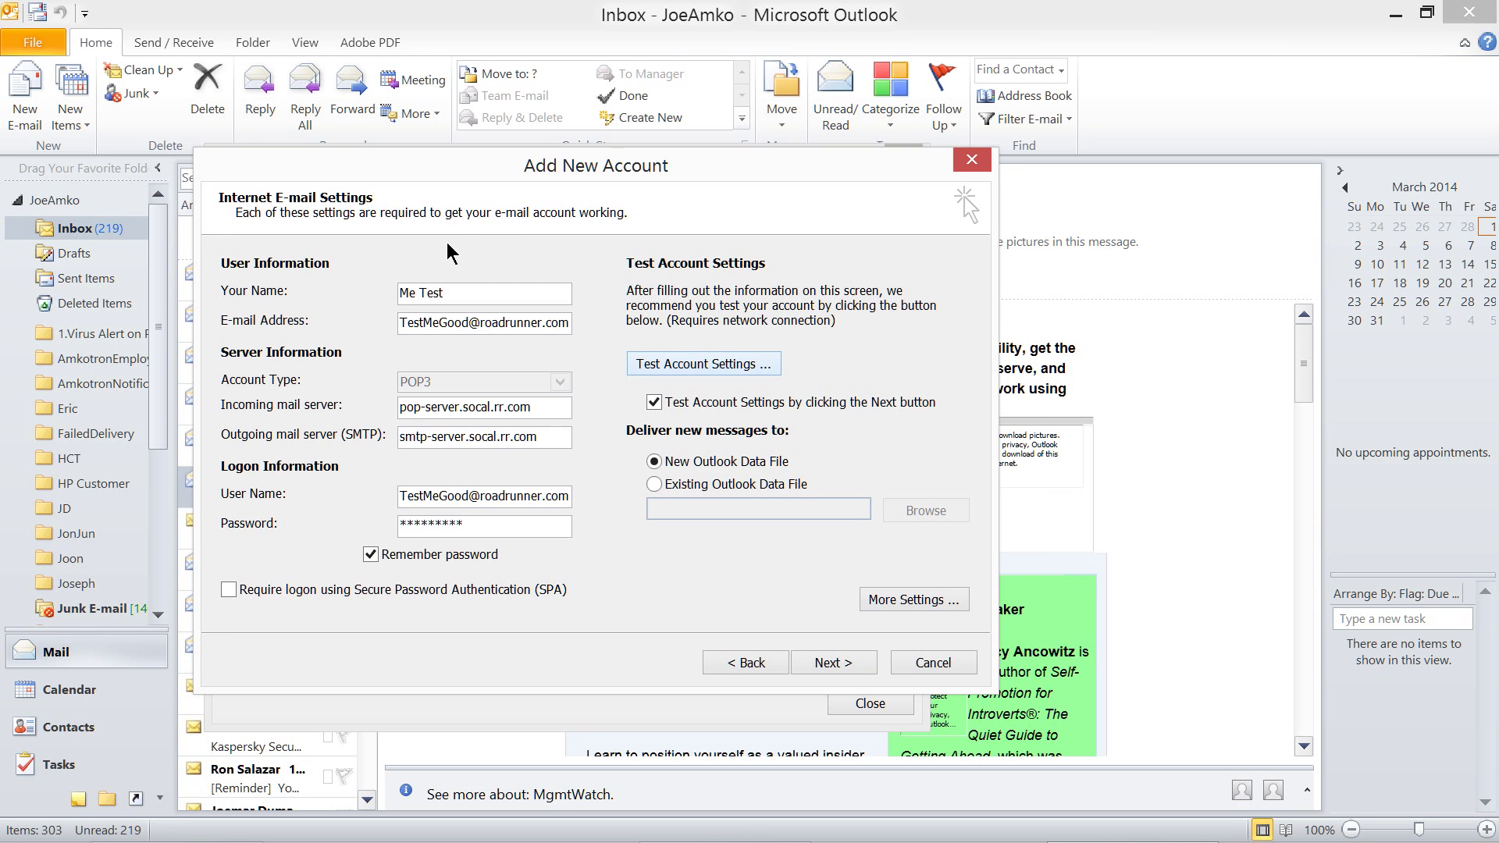
pyautogui.press('Return')
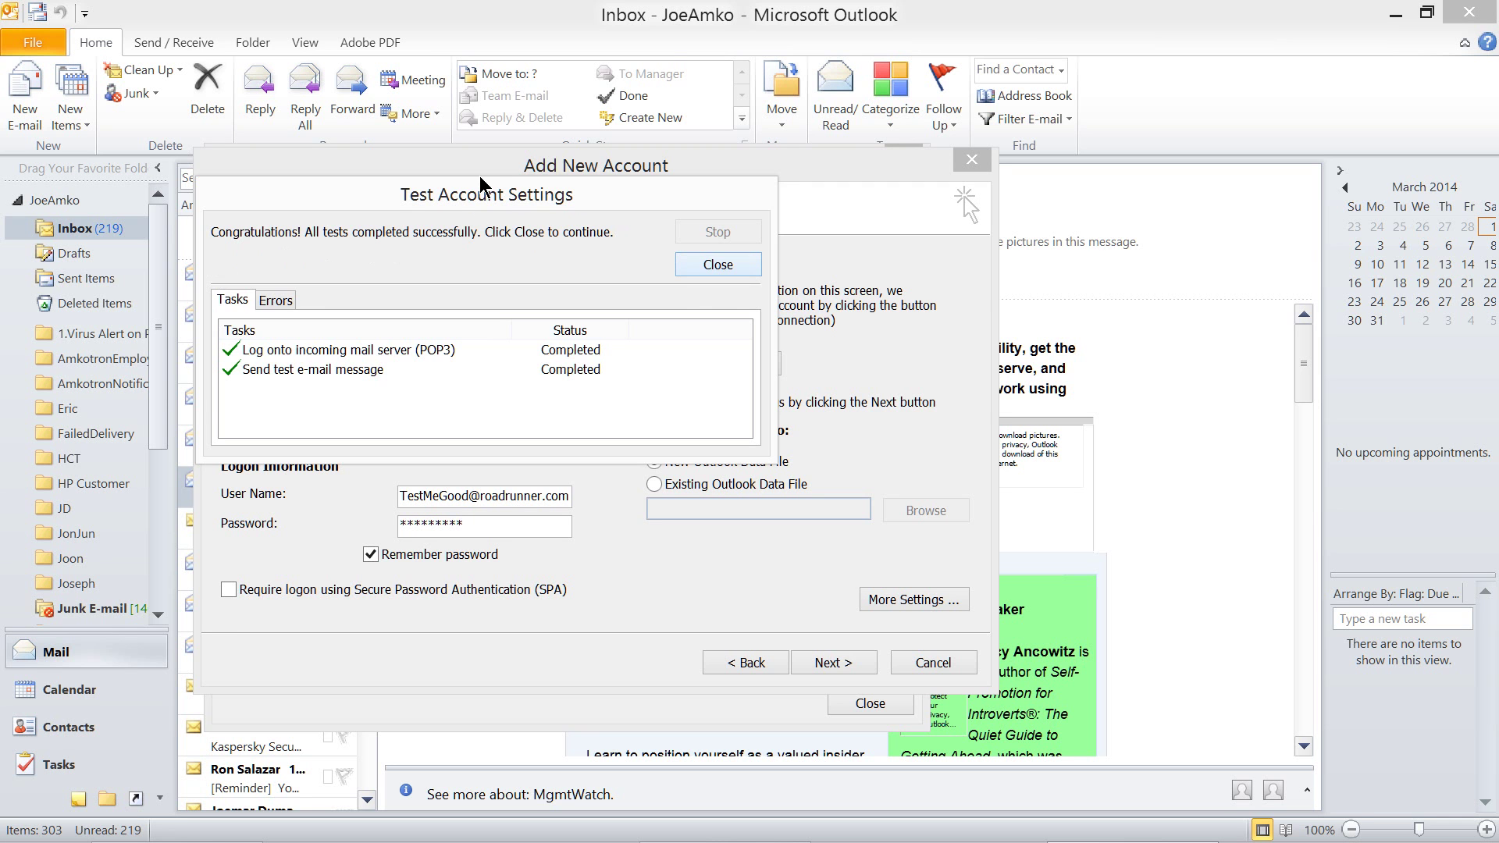
pyautogui.press('Return')
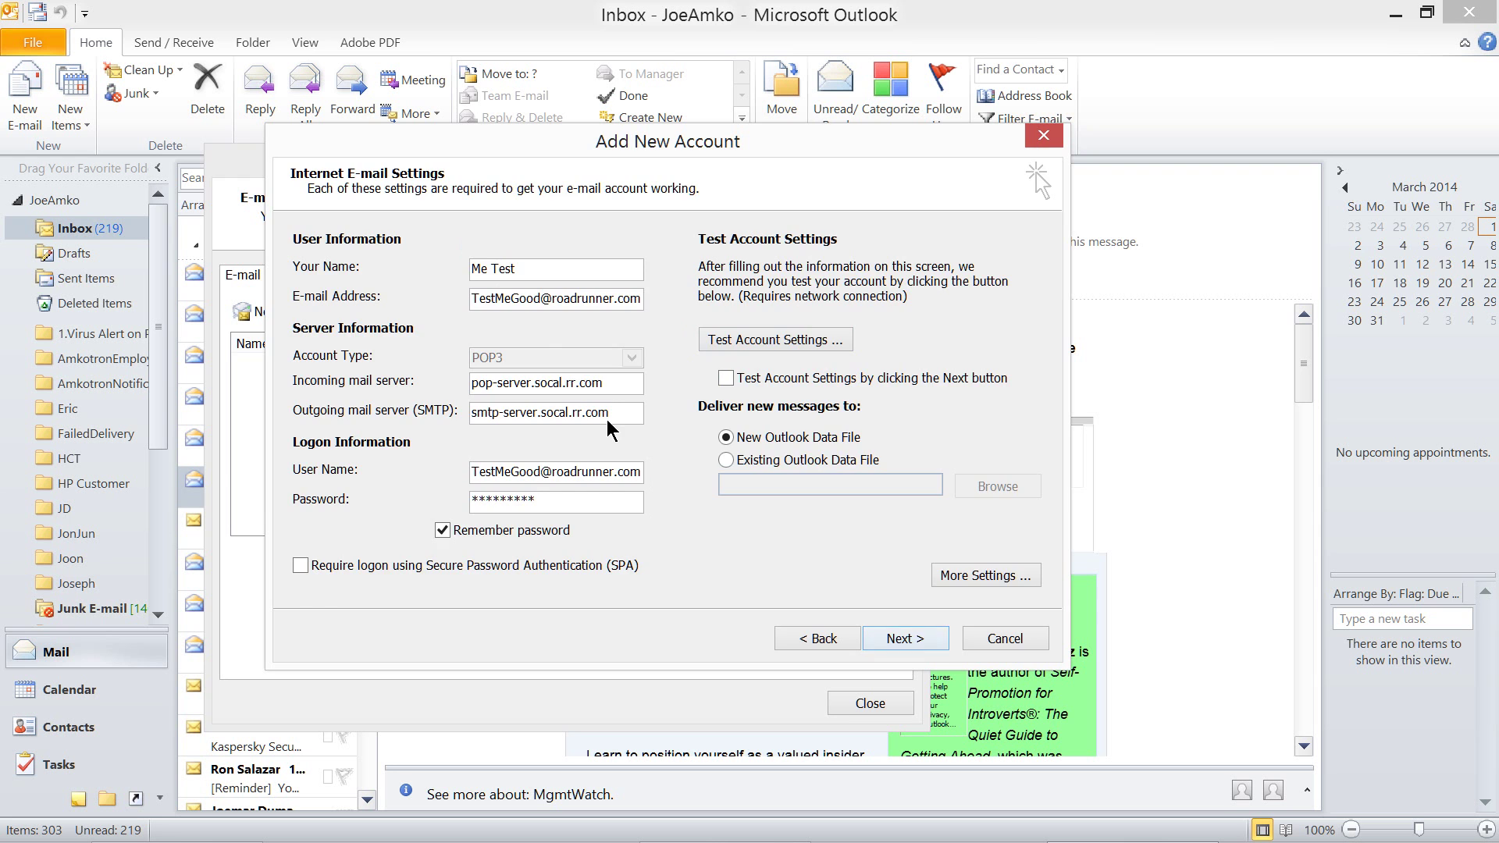
# Finish the new account wizard and close the account settings
pyautogui.press('Return')
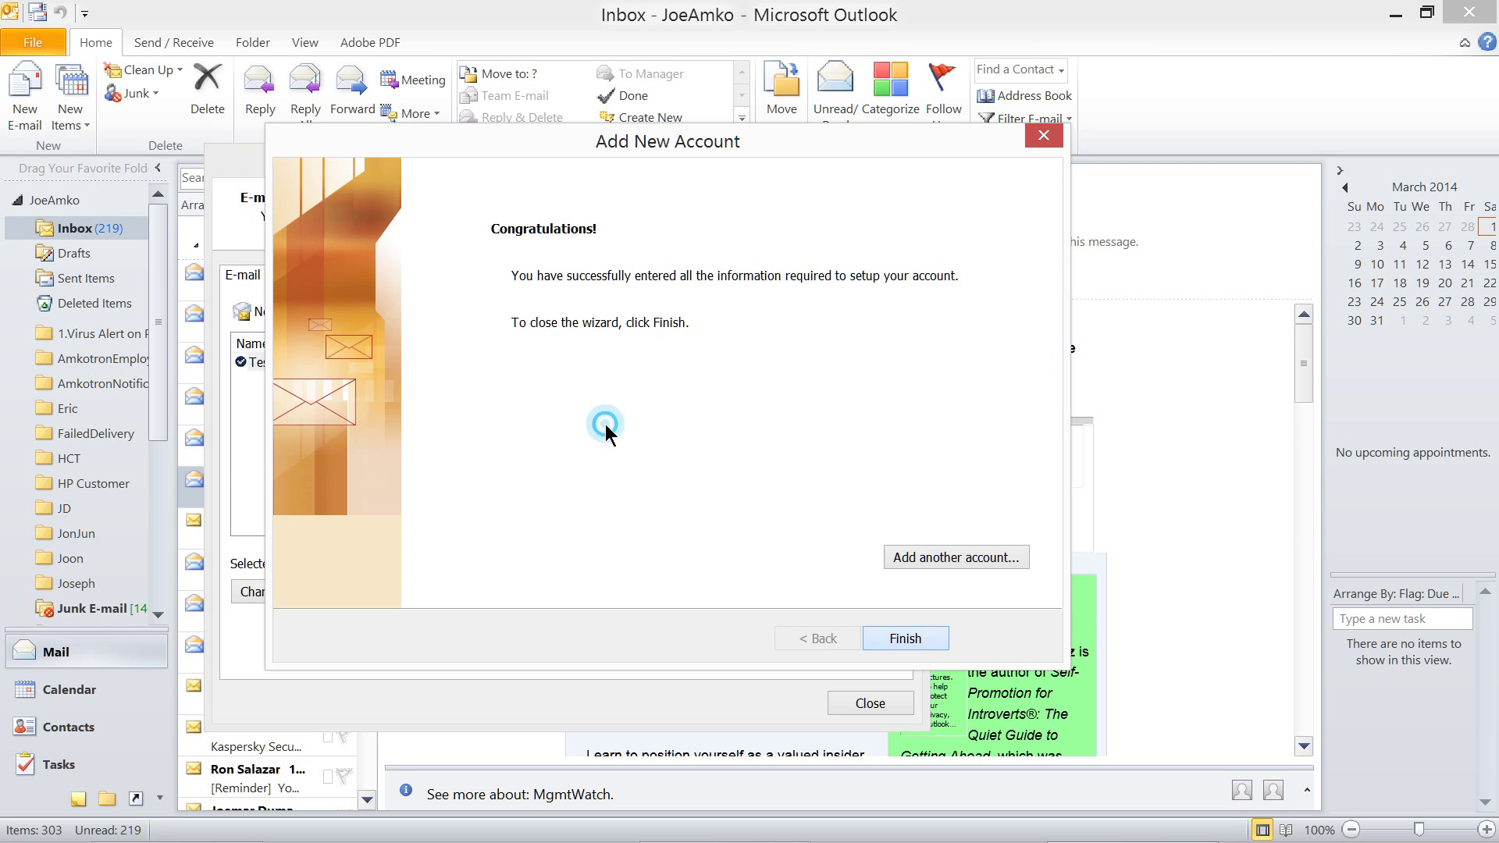
pyautogui.press('Return')
pyautogui.click(585, 466)
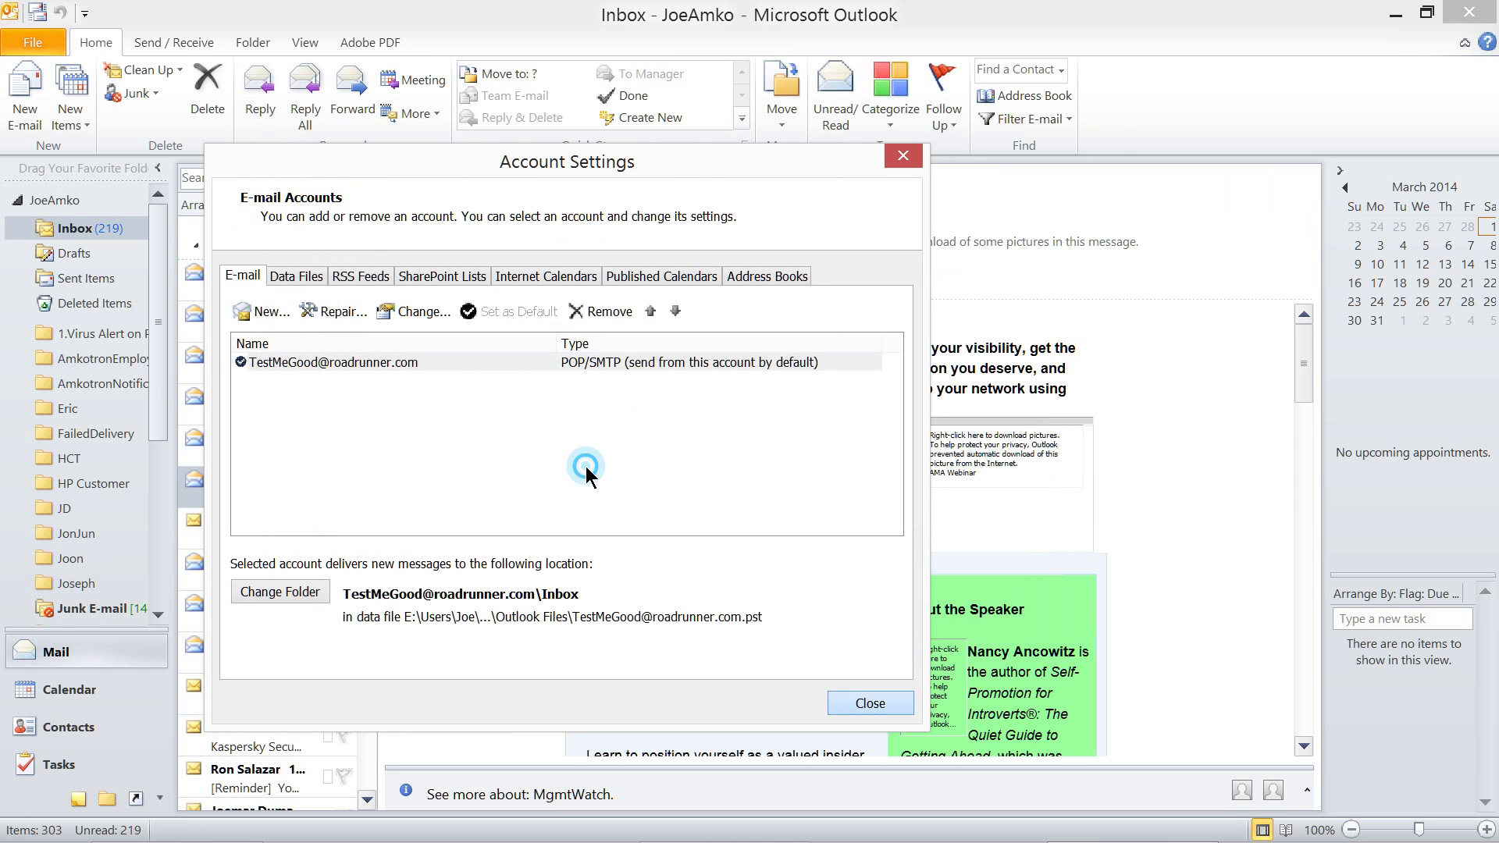
pyautogui.press('Return')
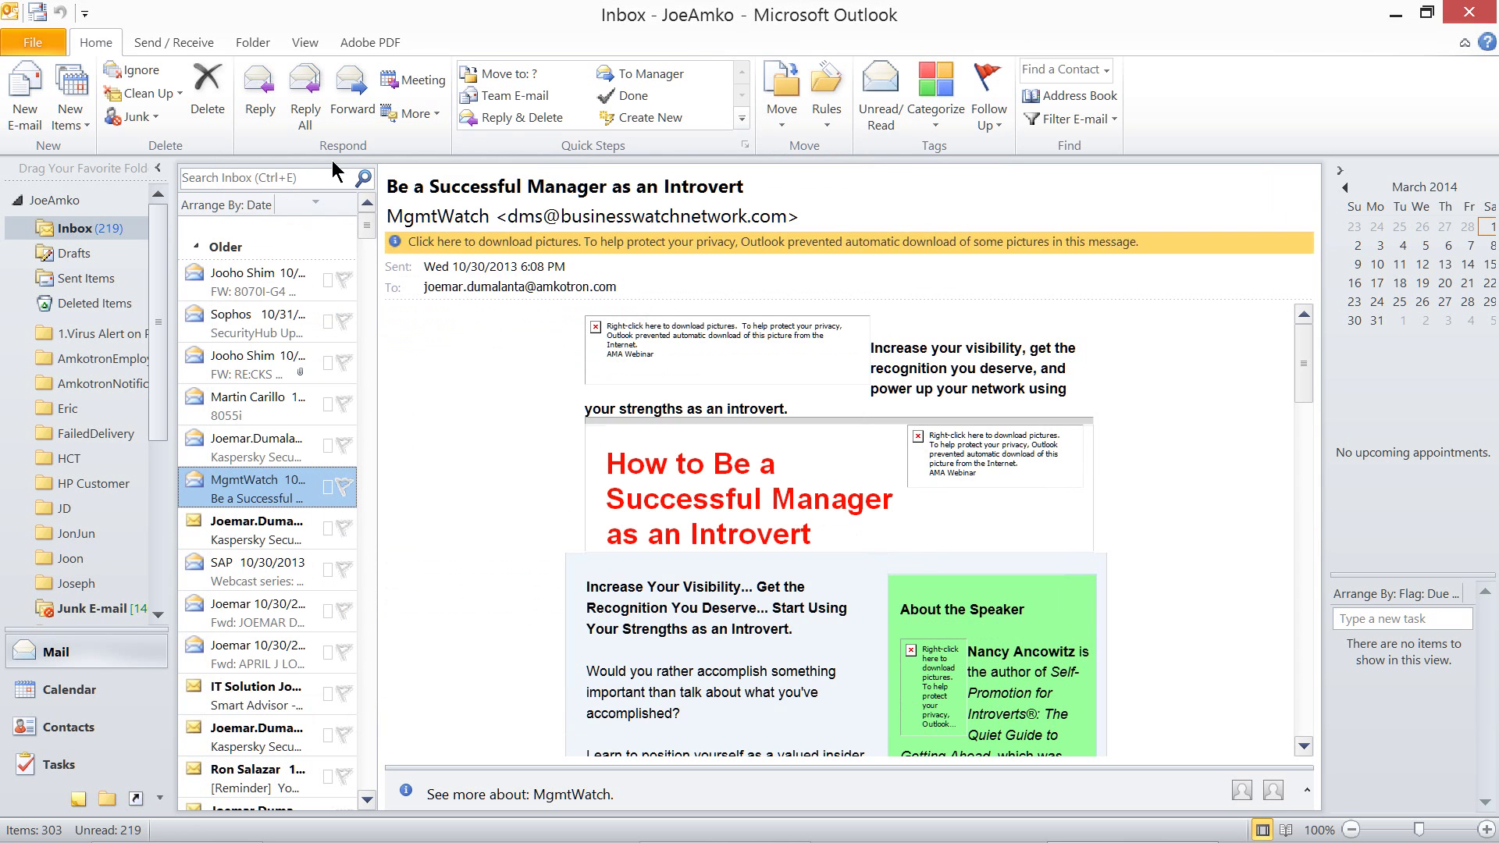
# Open a new blank e-mail message in the mail program
pyautogui.click(25, 106)
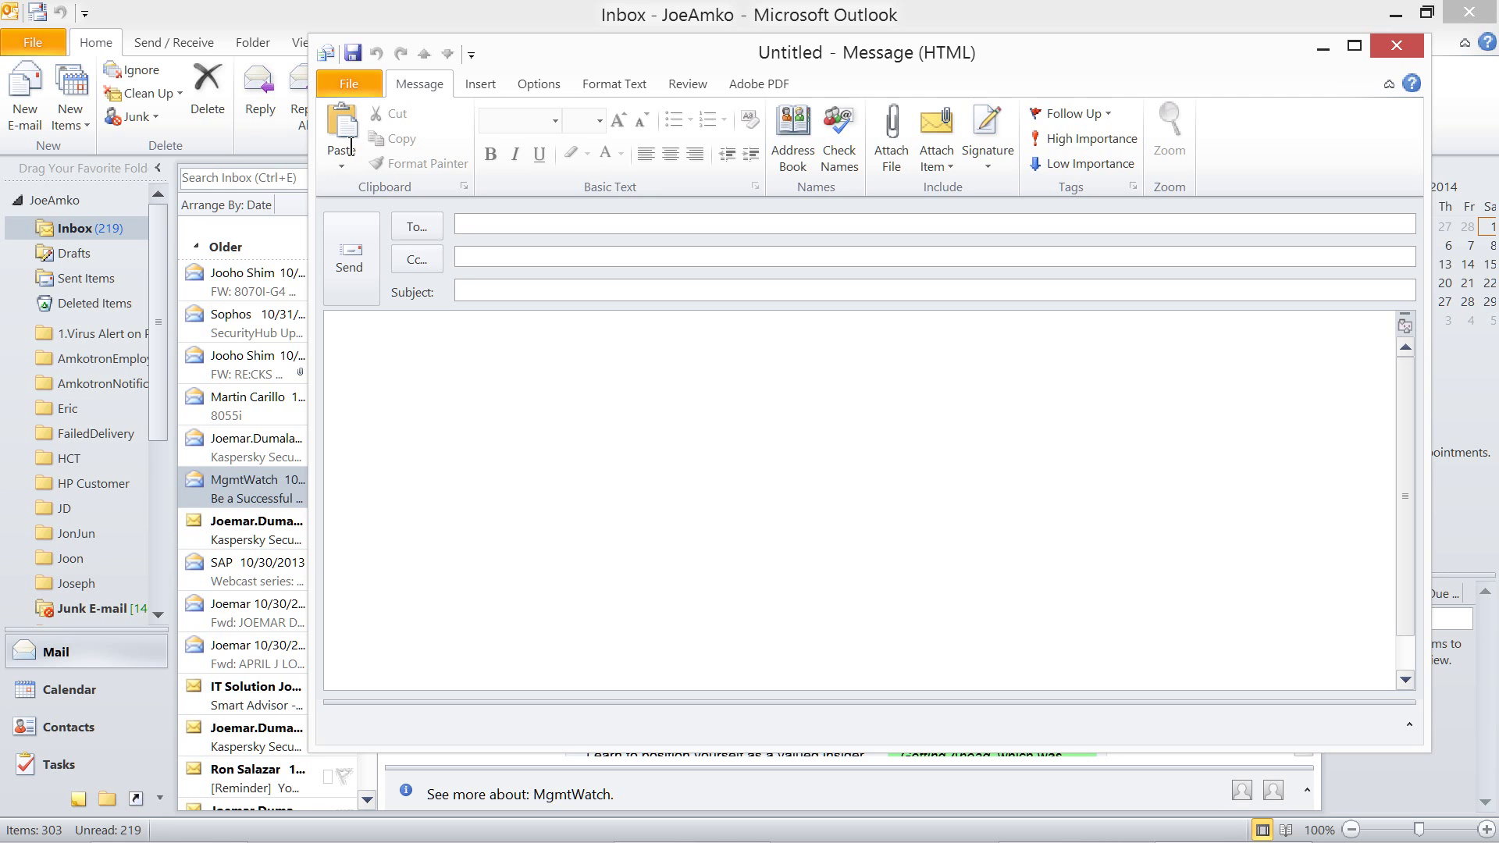
pyautogui.click(345, 196)
pyautogui.click(335, 244)
# Switch to Chrome's Time Warner Cable Internet plans page and examine the e-mail accounts and storage of the Standard, Turbo and Extreme plans
pyautogui.click(642, 39)
pyautogui.moveTo(641, 41); pyautogui.dragTo(515, 69)
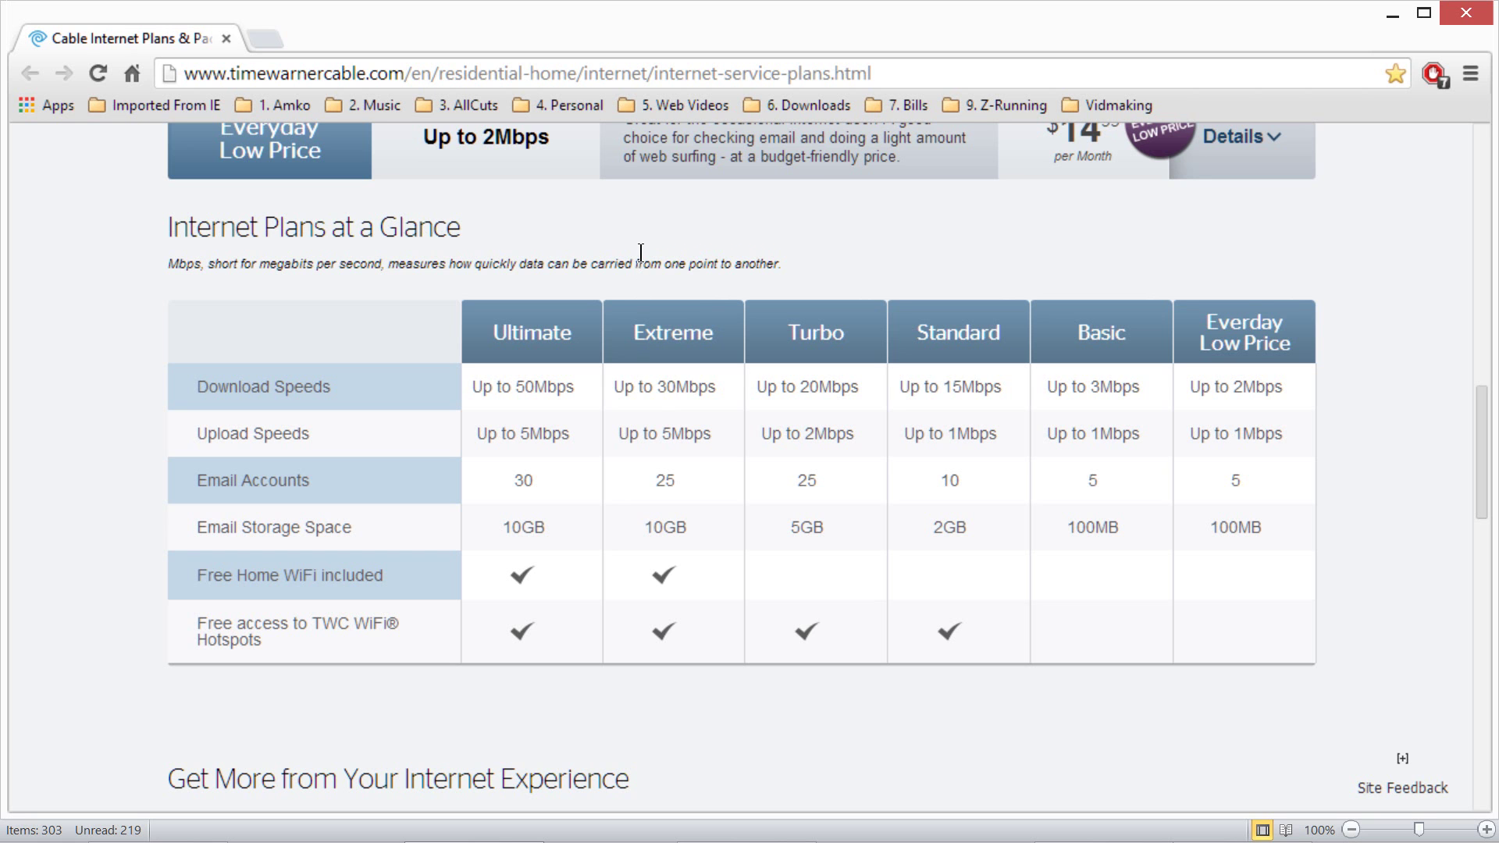
pyautogui.moveTo(619, 224); pyautogui.dragTo(671, 221)
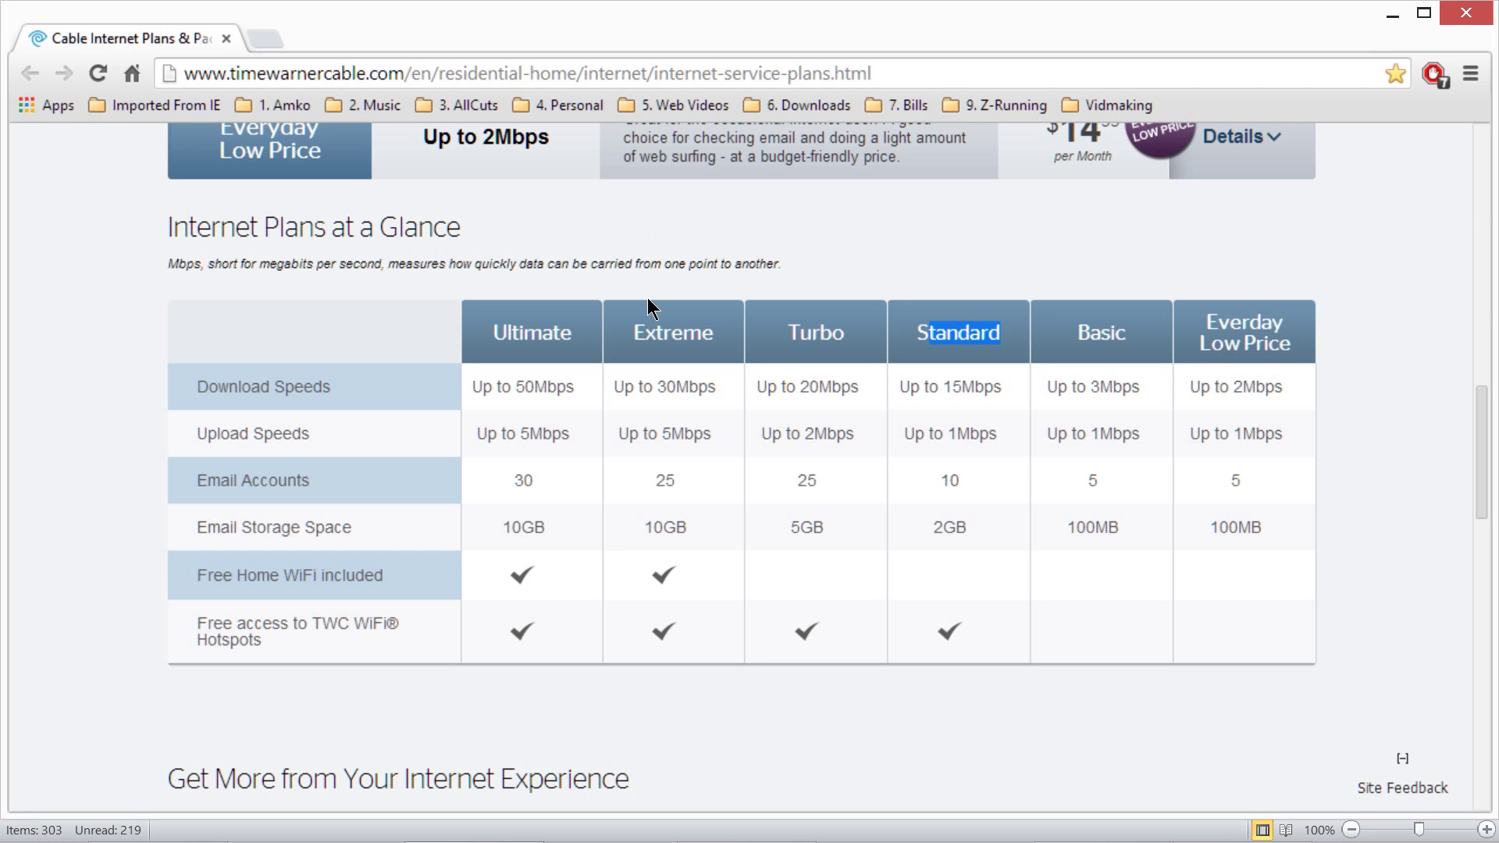
pyautogui.moveTo(641, 320); pyautogui.dragTo(615, 320)
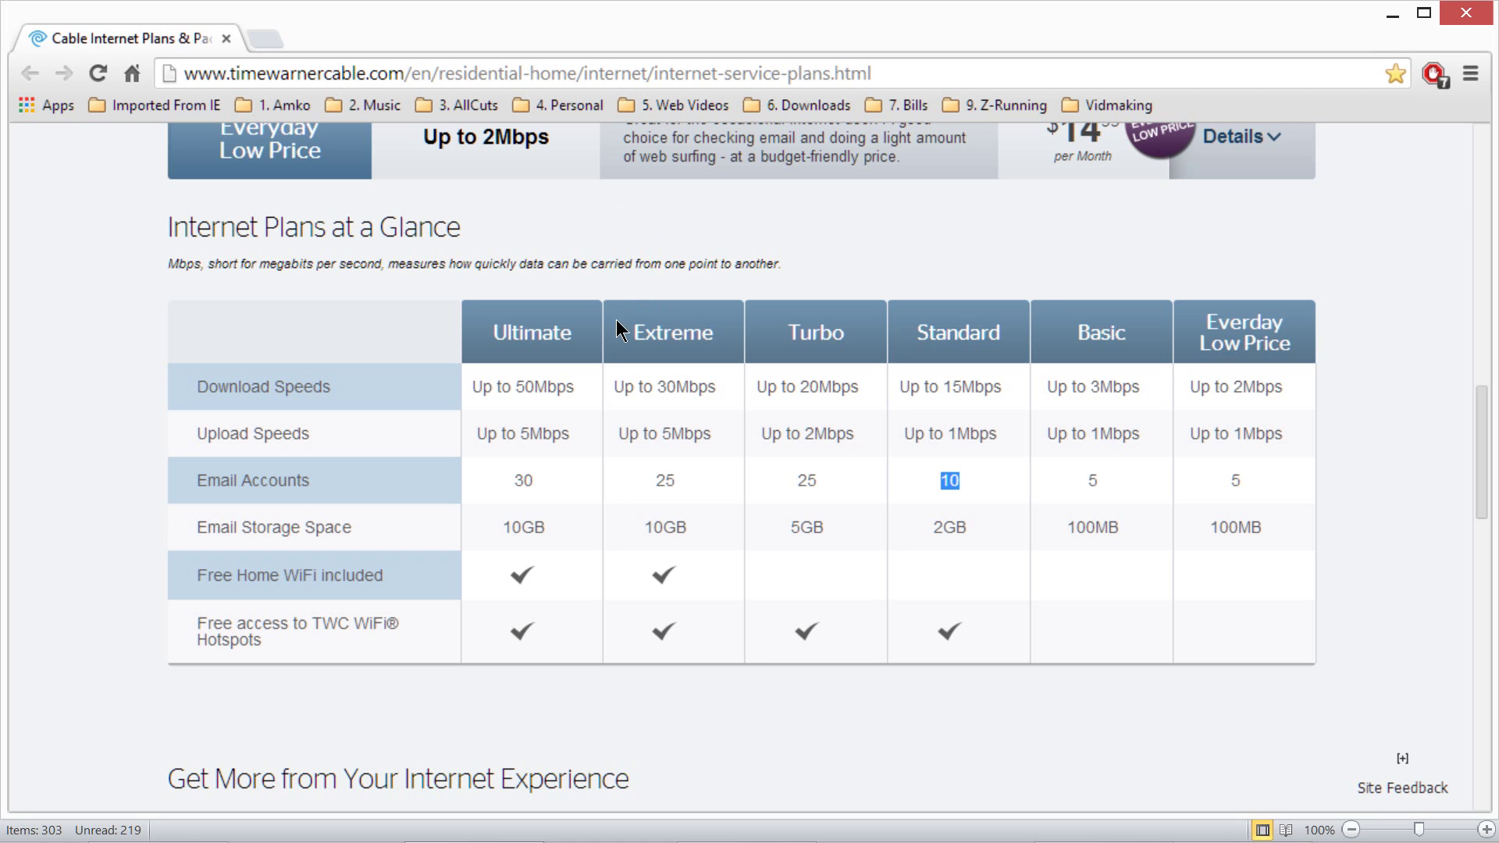
pyautogui.moveTo(570, 229); pyautogui.dragTo(519, 224)
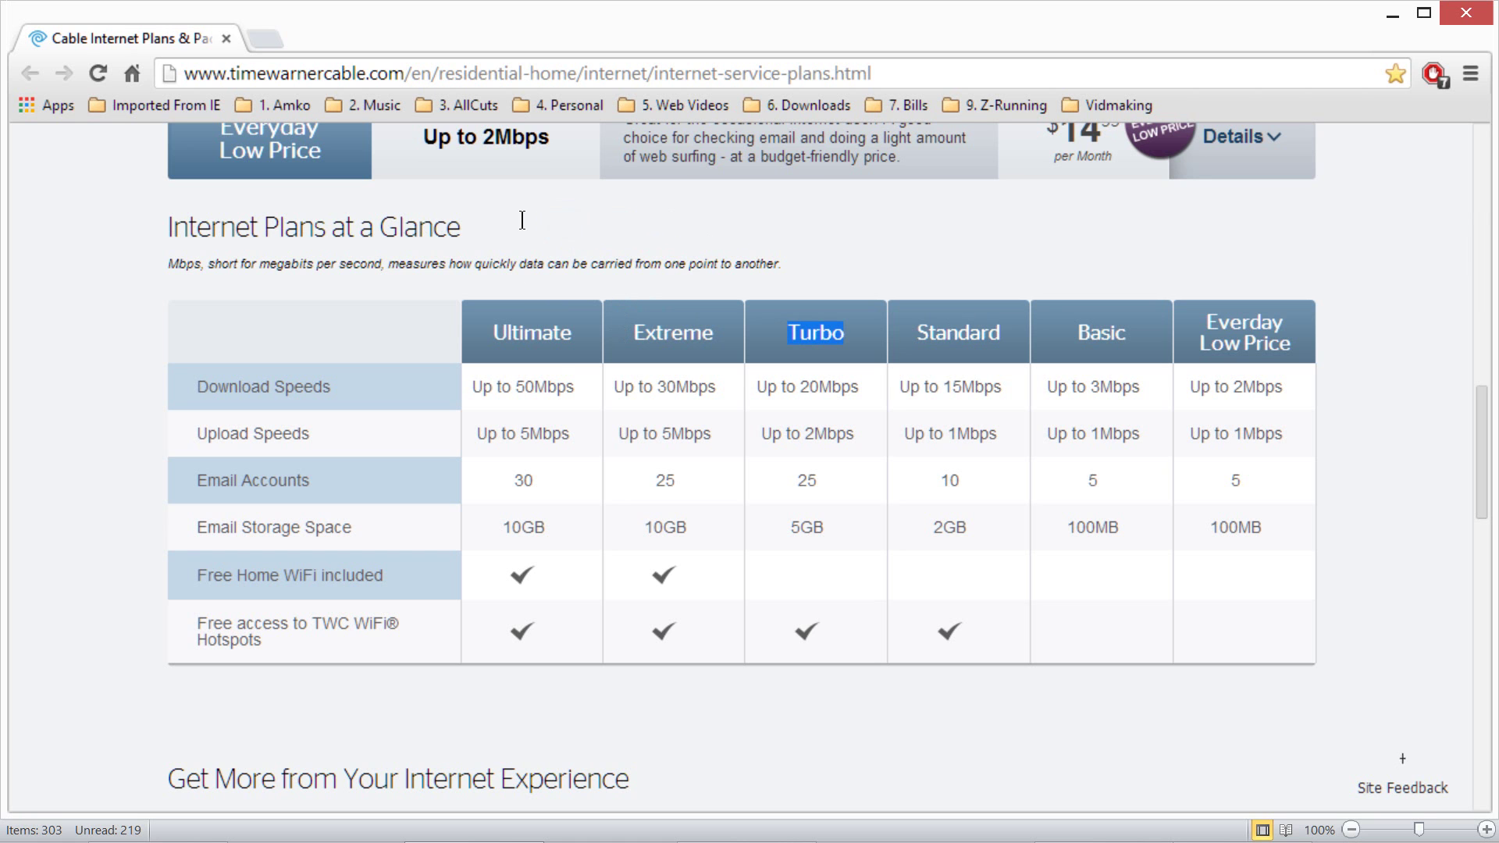
pyautogui.click(548, 320)
pyautogui.moveTo(525, 320)
pyautogui.mouseDown()
pyautogui.moveTo(553, 321)
pyautogui.moveTo(533, 352)
pyautogui.moveTo(510, 353)
pyautogui.mouseUp()
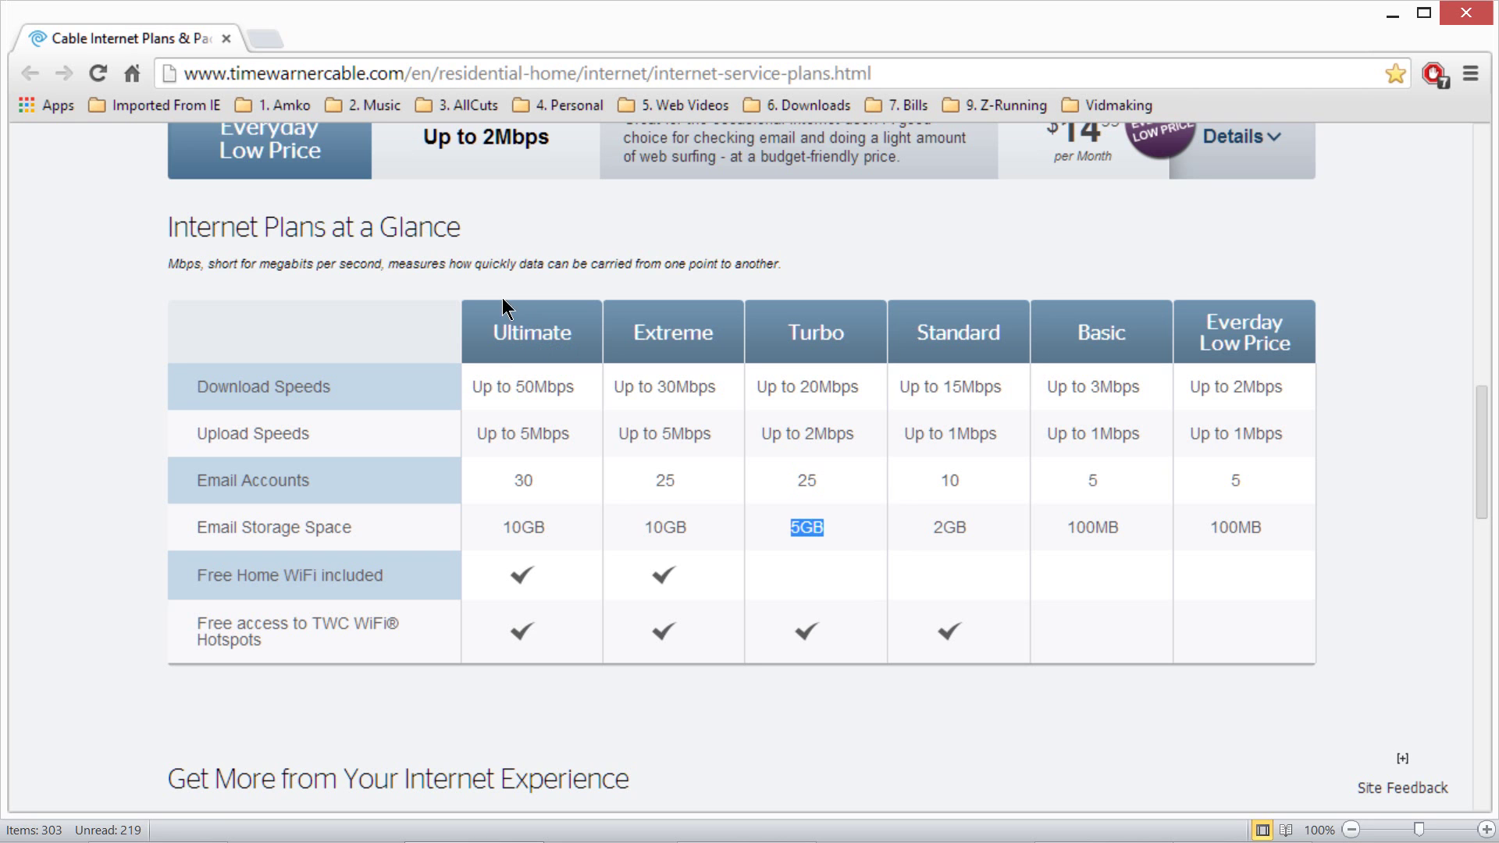
pyautogui.moveTo(479, 224); pyautogui.dragTo(419, 225)
pyautogui.moveTo(437, 321)
pyautogui.mouseDown()
pyautogui.moveTo(449, 321)
pyautogui.moveTo(411, 345)
pyautogui.mouseUp()
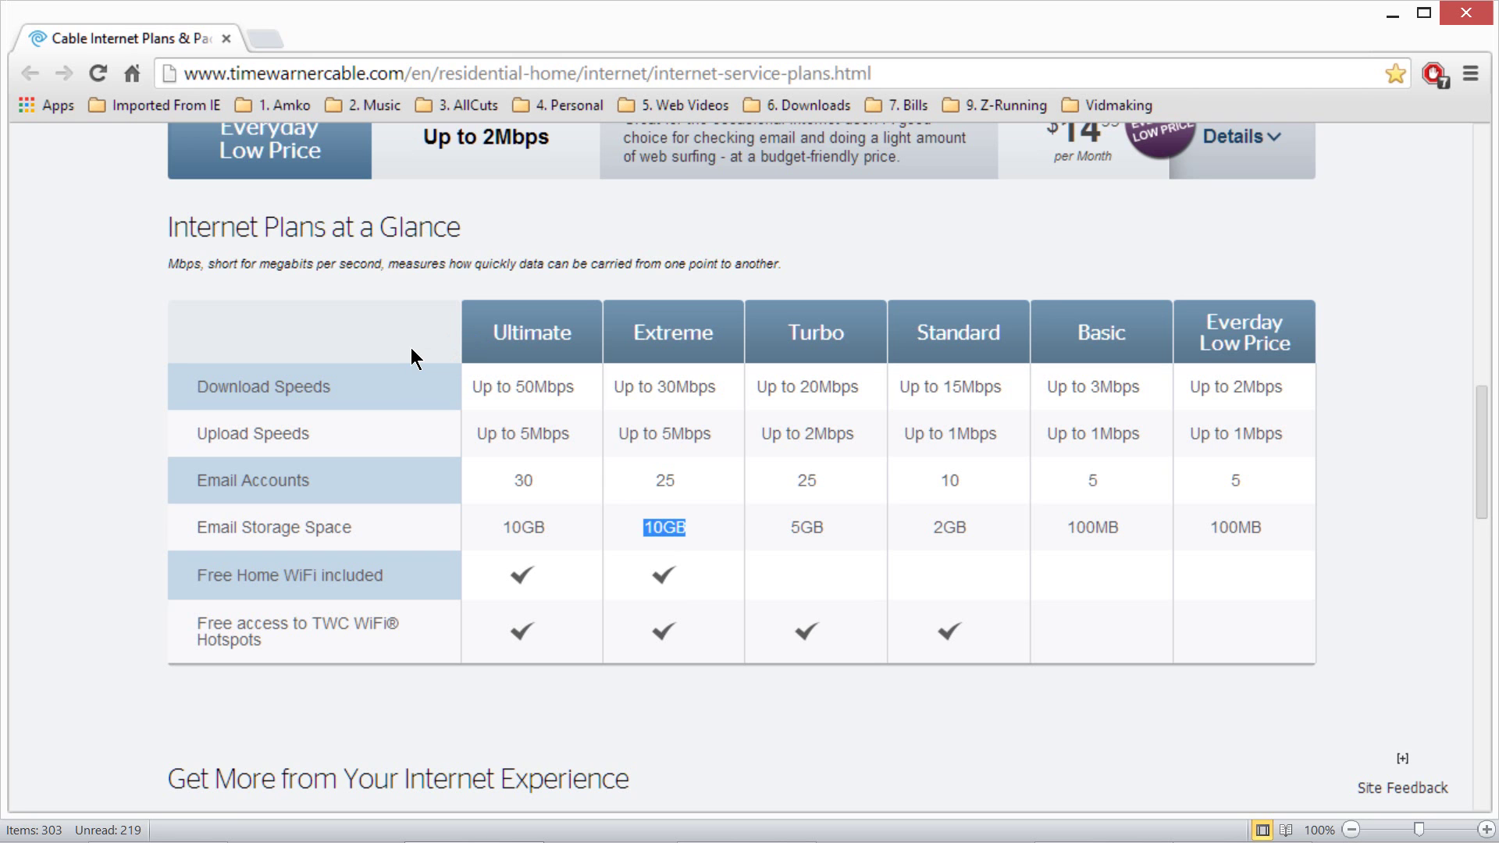
# Examine the Ultimate plan's e-mail storage space in the Internet plans comparison table
pyautogui.moveTo(347, 222); pyautogui.dragTo(328, 221)
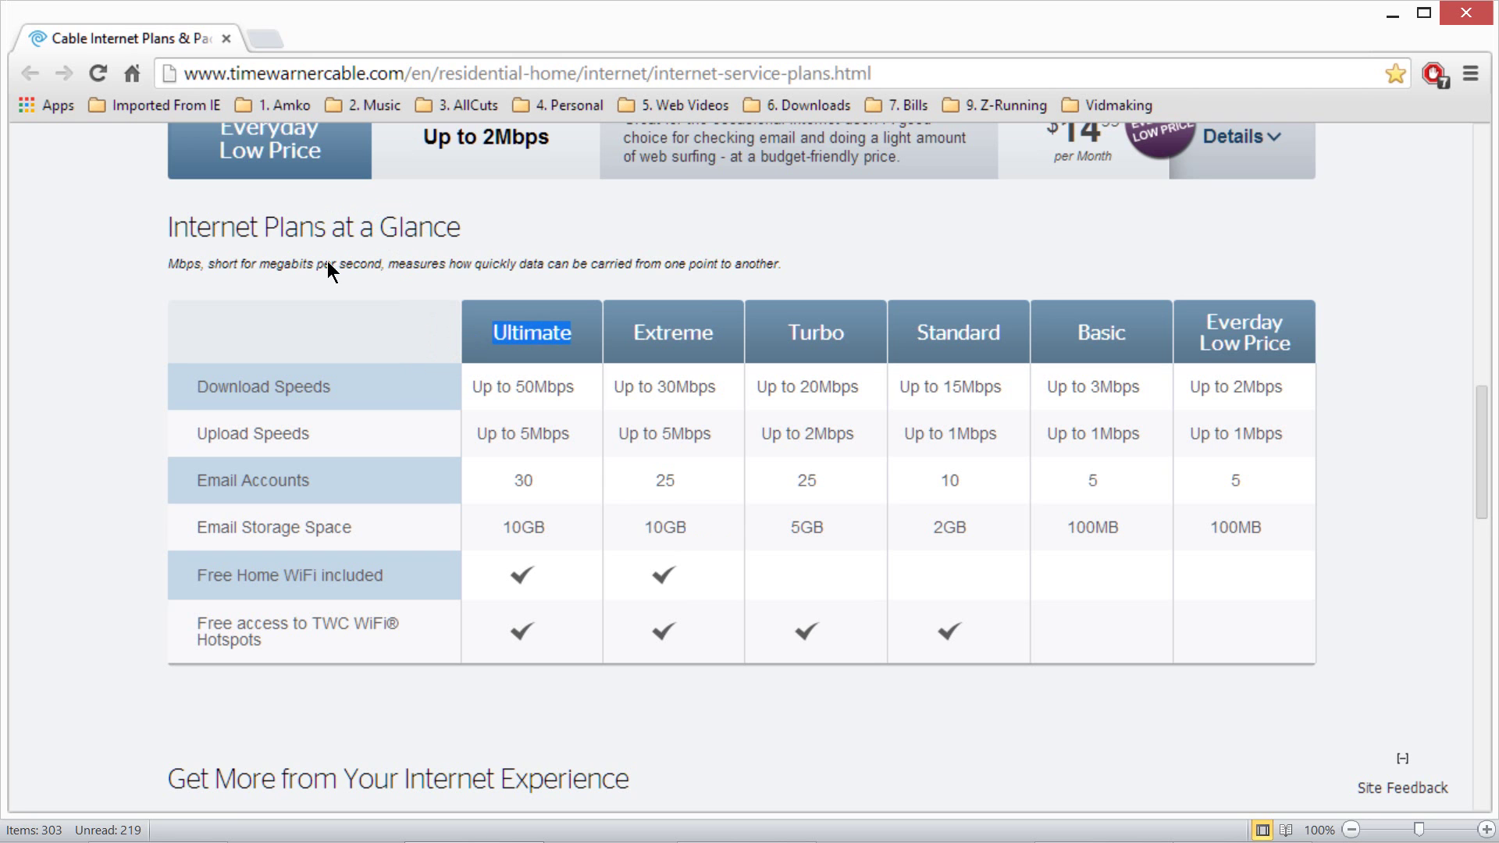
pyautogui.moveTo(334, 322)
pyautogui.mouseDown()
pyautogui.moveTo(370, 325)
pyautogui.moveTo(328, 348)
pyautogui.mouseUp()
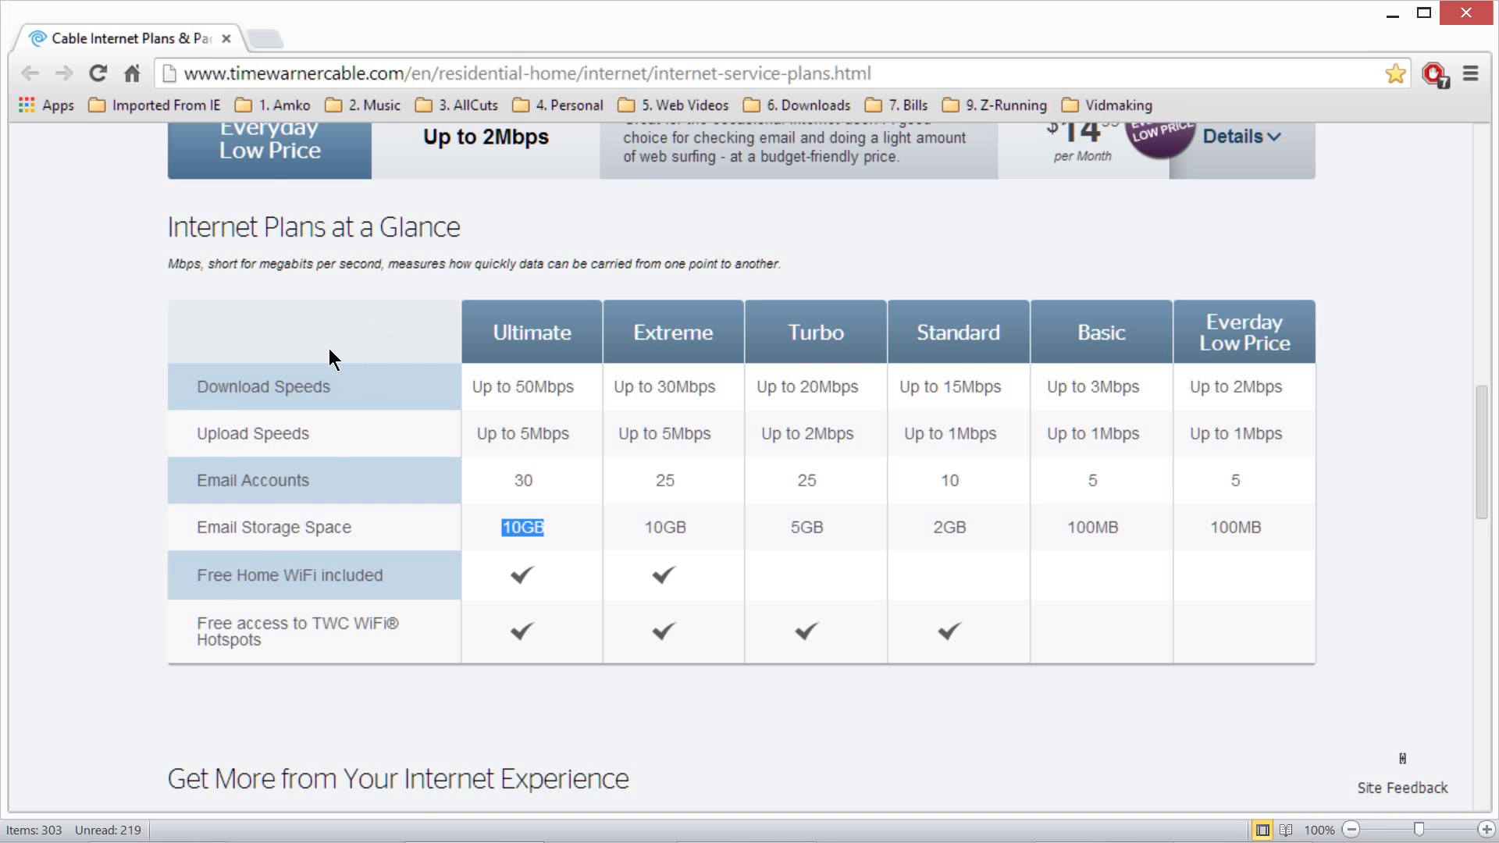
# Switch back to Outlook and look through the older Inbox messages around the Kaspersky report e-mails, up to the Sophos SecurityHub update
pyautogui.hotkey('alt', 'Tab')
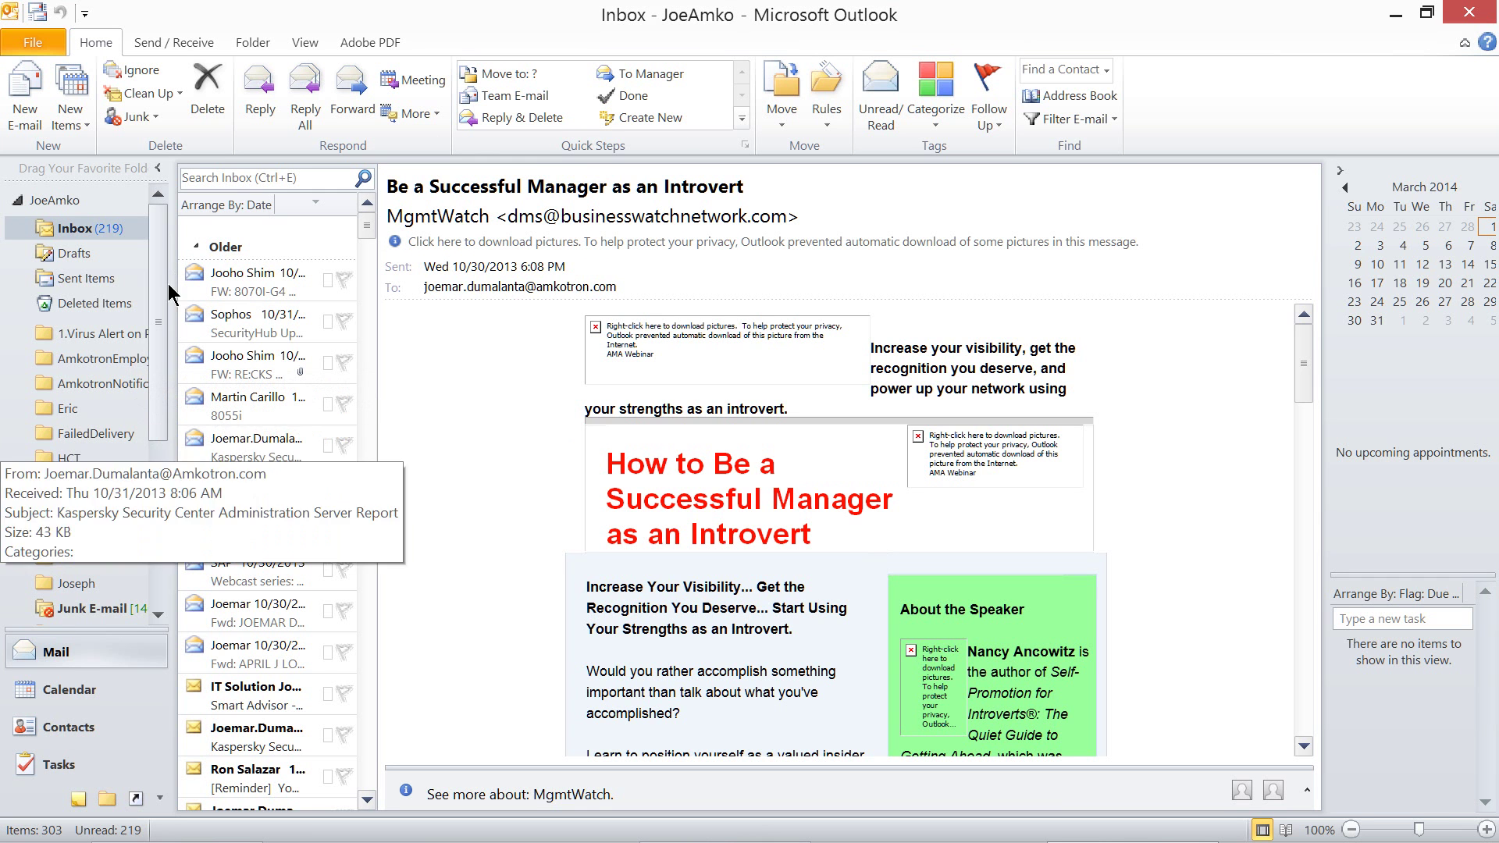
pyautogui.press('Up')
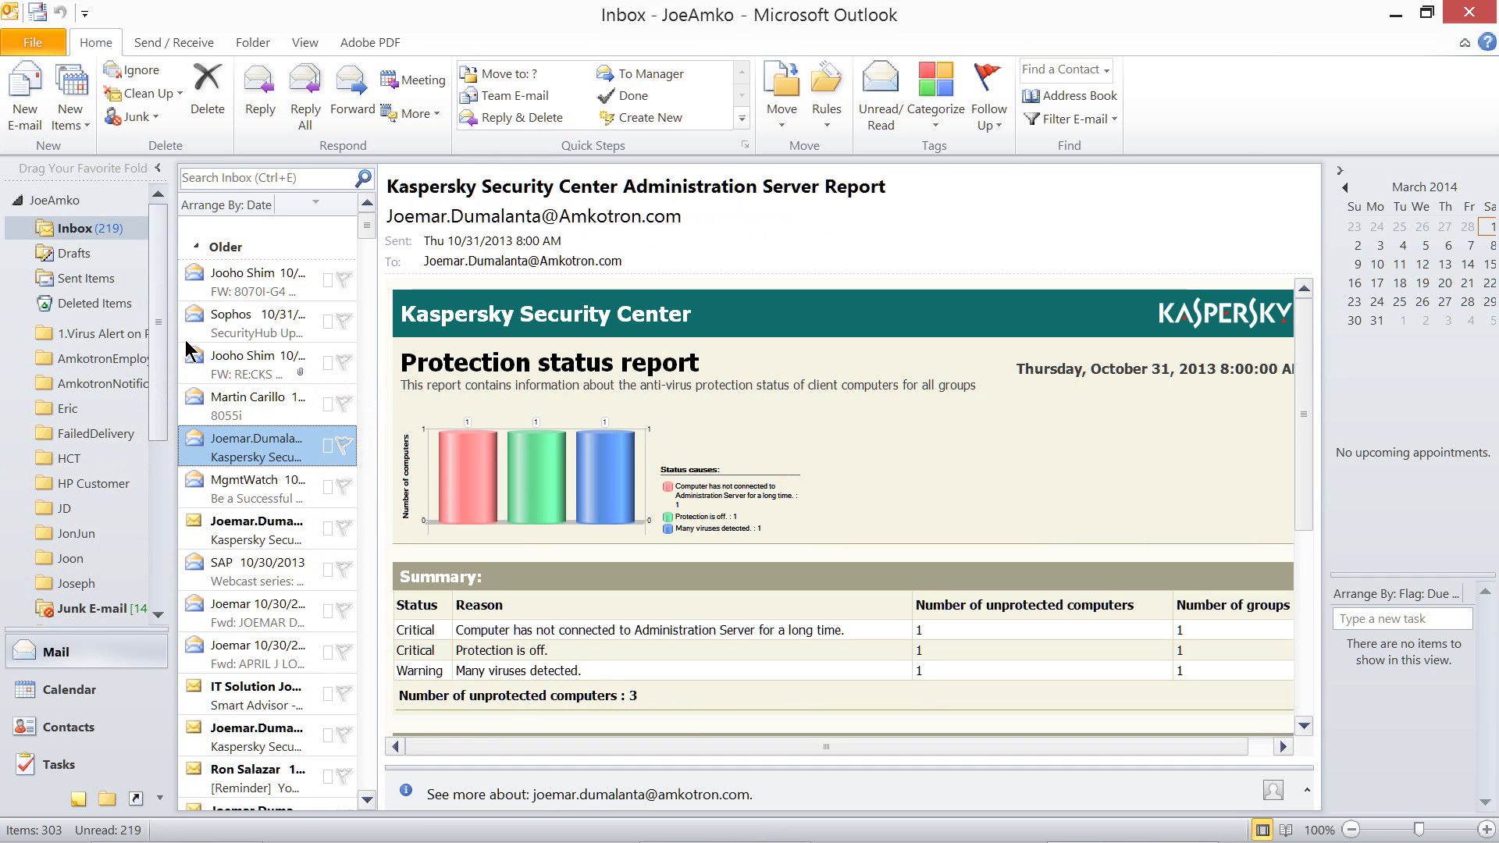
pyautogui.press('Down')
pyautogui.press('Down')
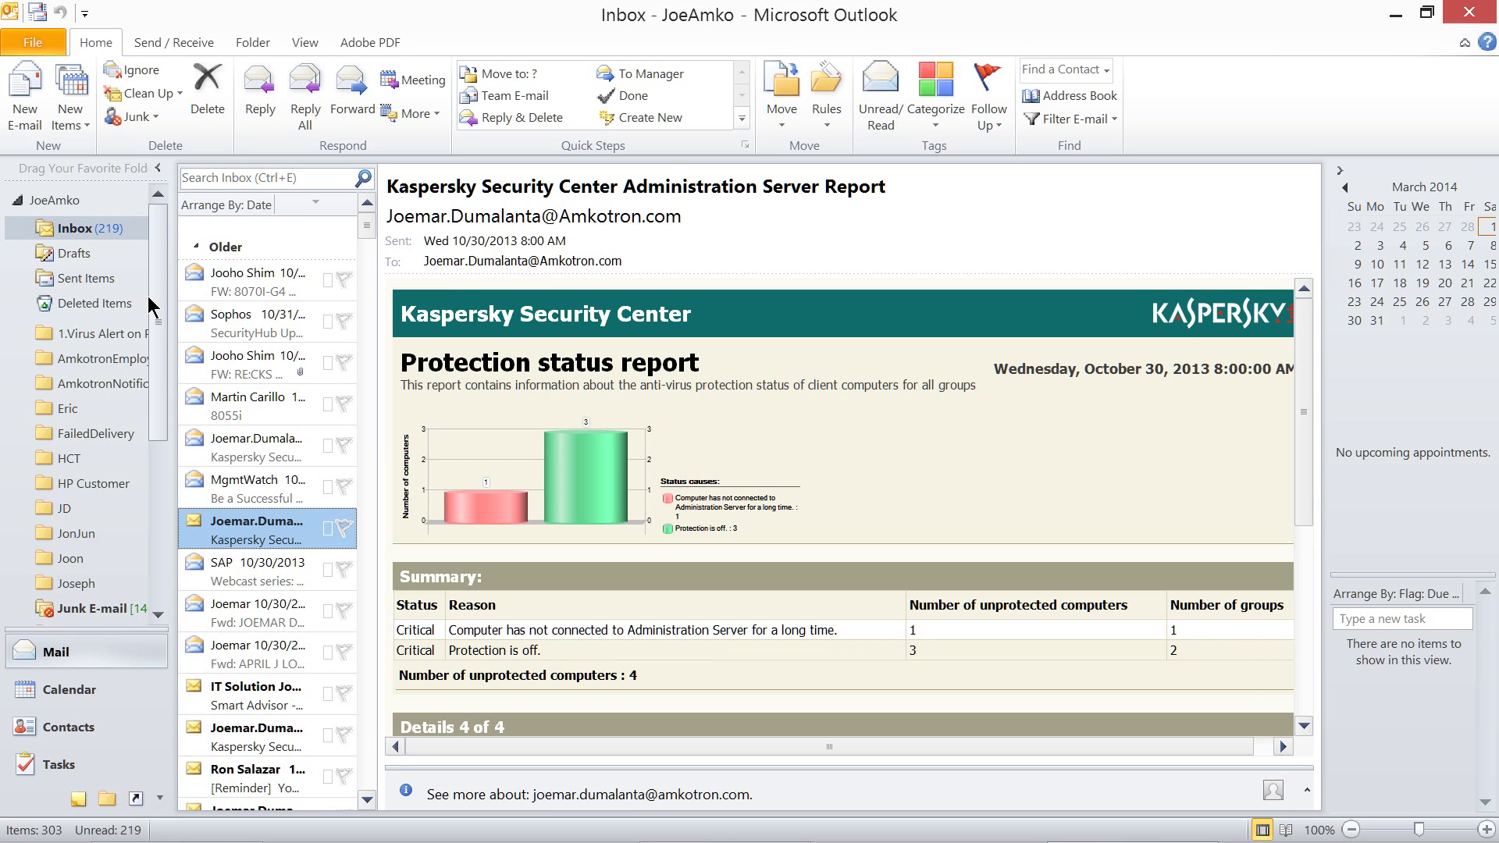
pyautogui.press('Up')
pyautogui.press('Up')
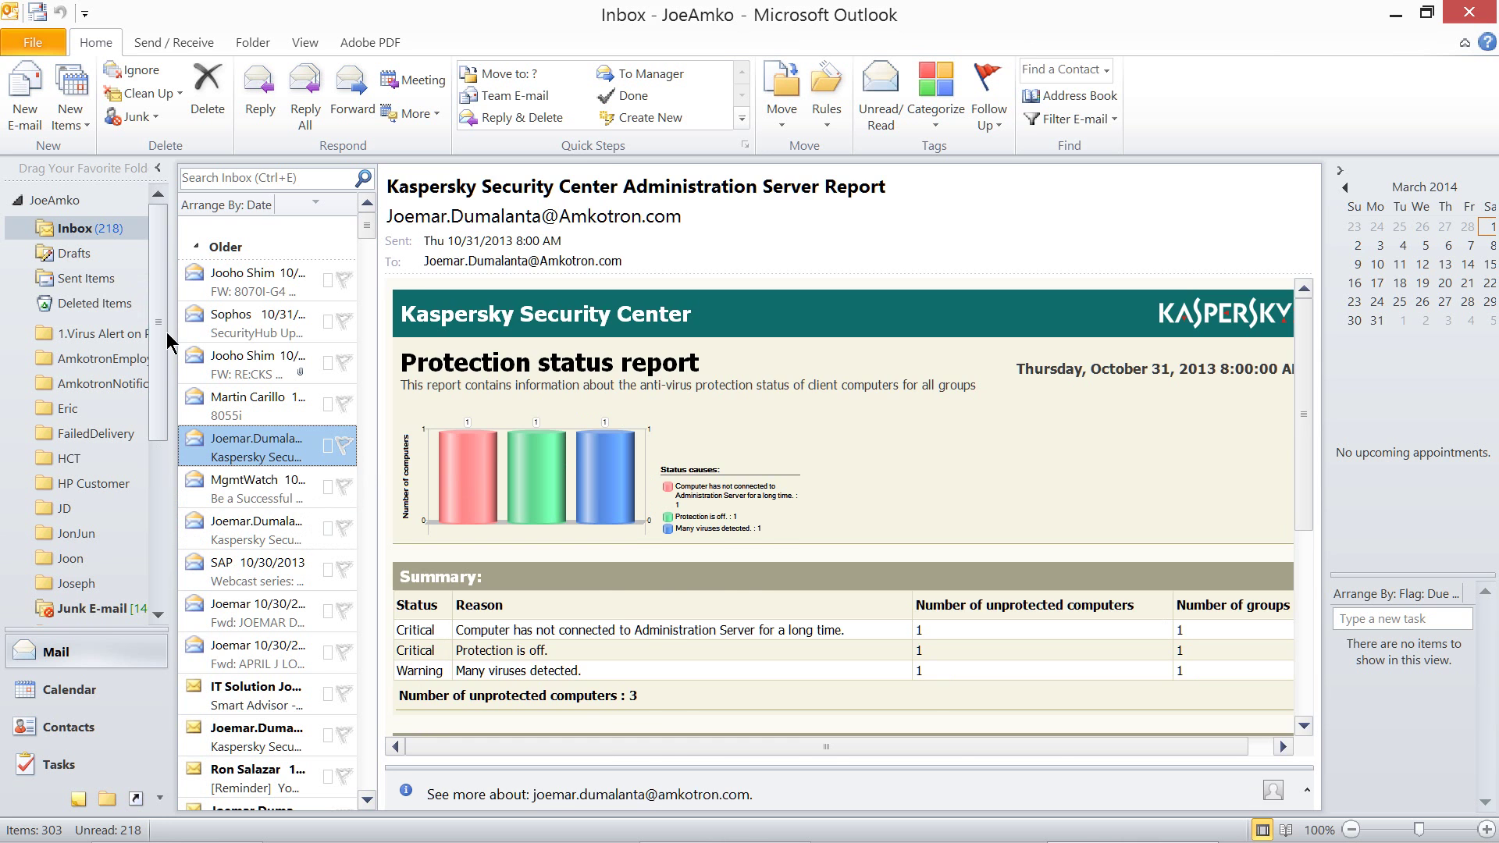
pyautogui.press('Down')
pyautogui.press('Up')
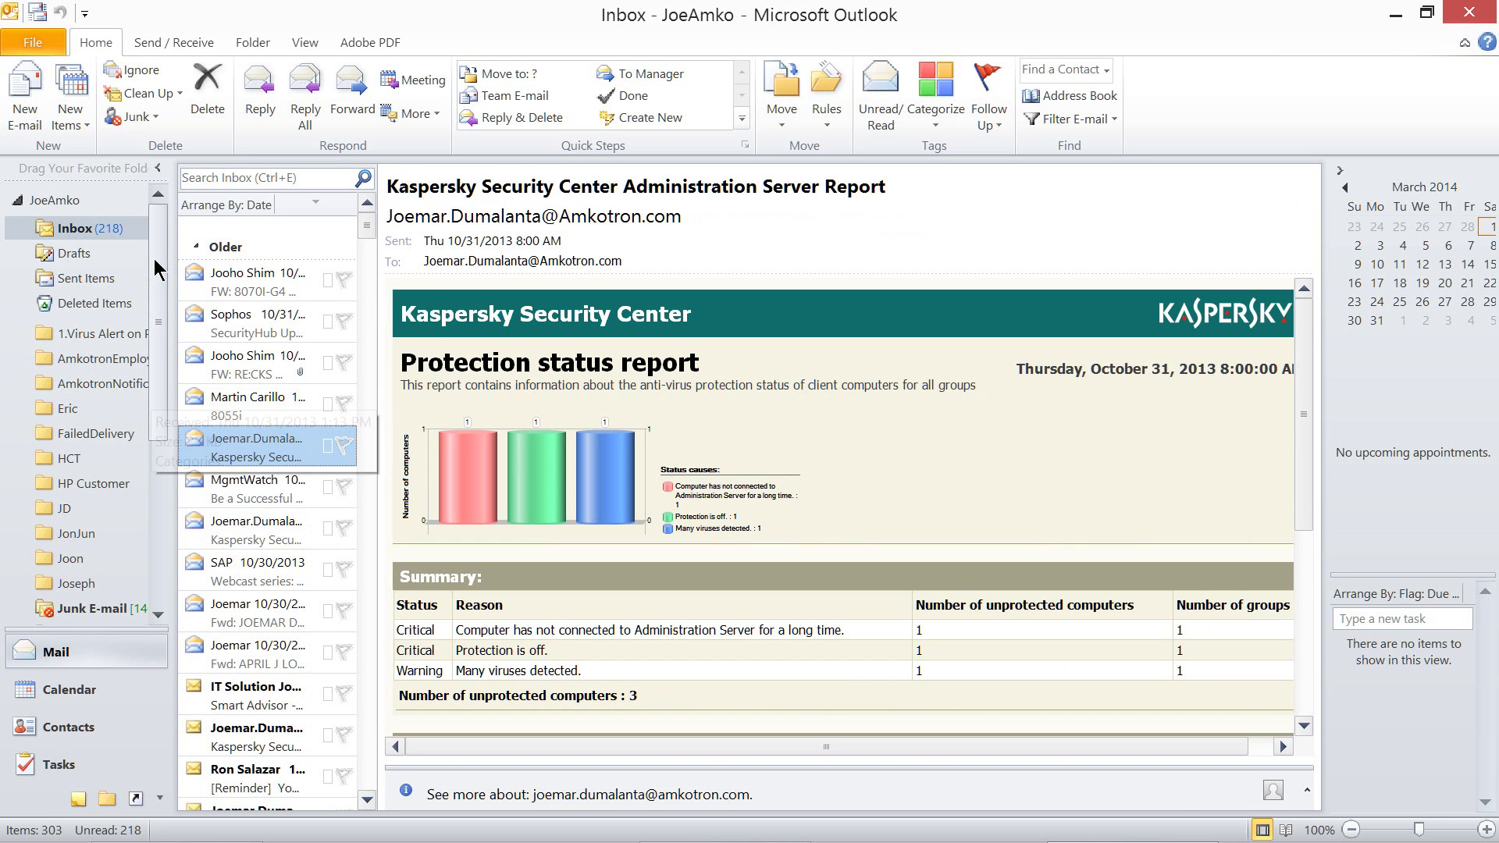
pyautogui.press('Up')
pyautogui.press('Up')
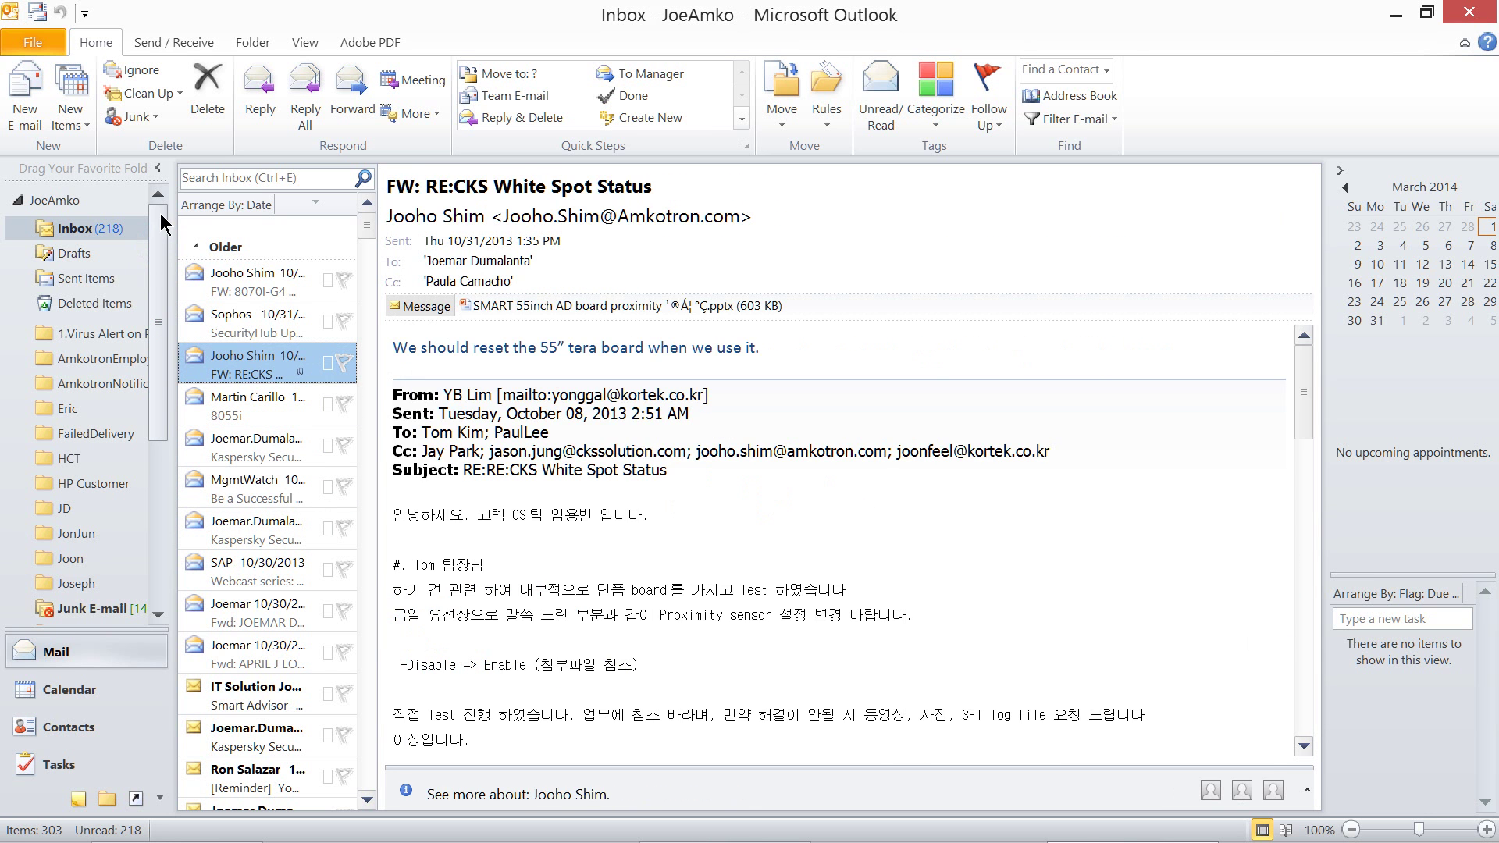
pyautogui.press('Up')
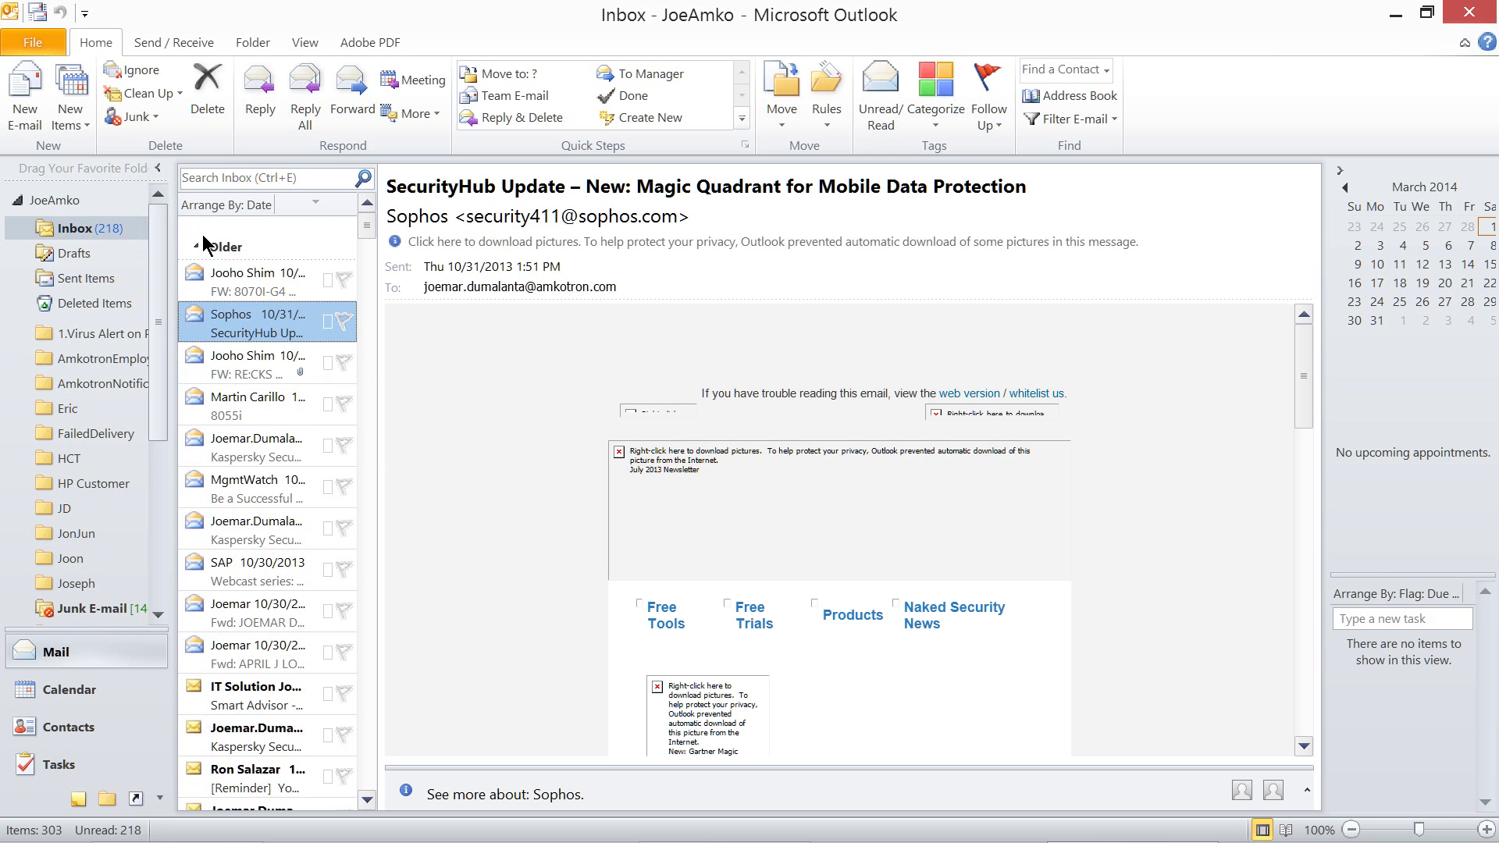